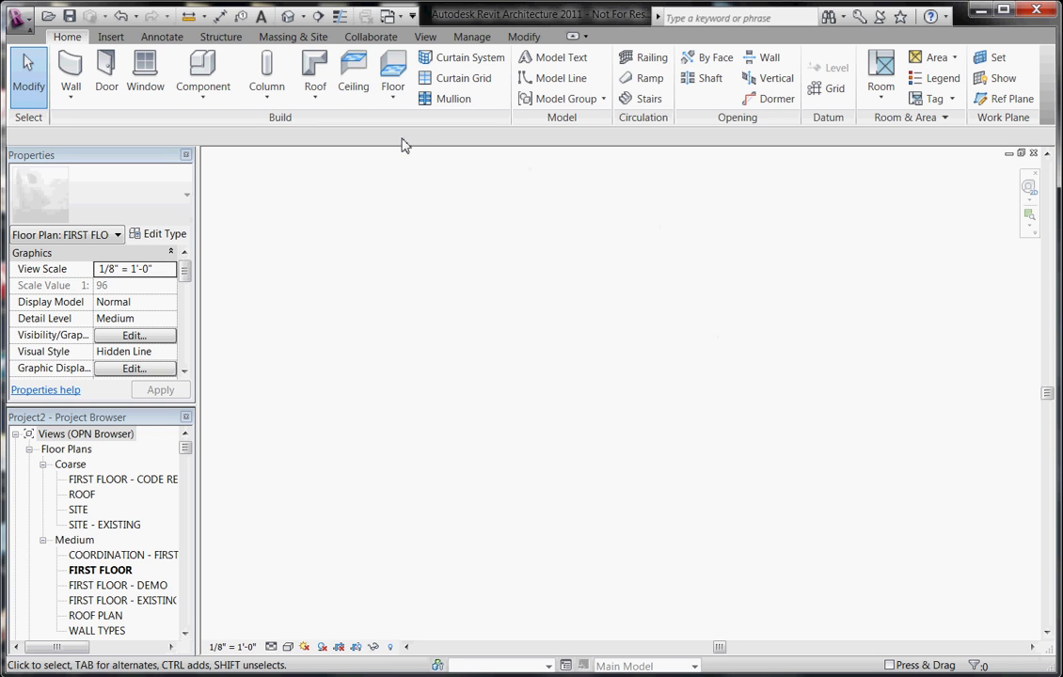
# - Draw a single 21'-6" horizontal dashed detail line with DL
pyautogui.scroll(-3, 549, 386)
pyautogui.scroll(3, 624, 574)
pyautogui.press('d')
pyautogui.press('l')
pyautogui.click(509, 486)
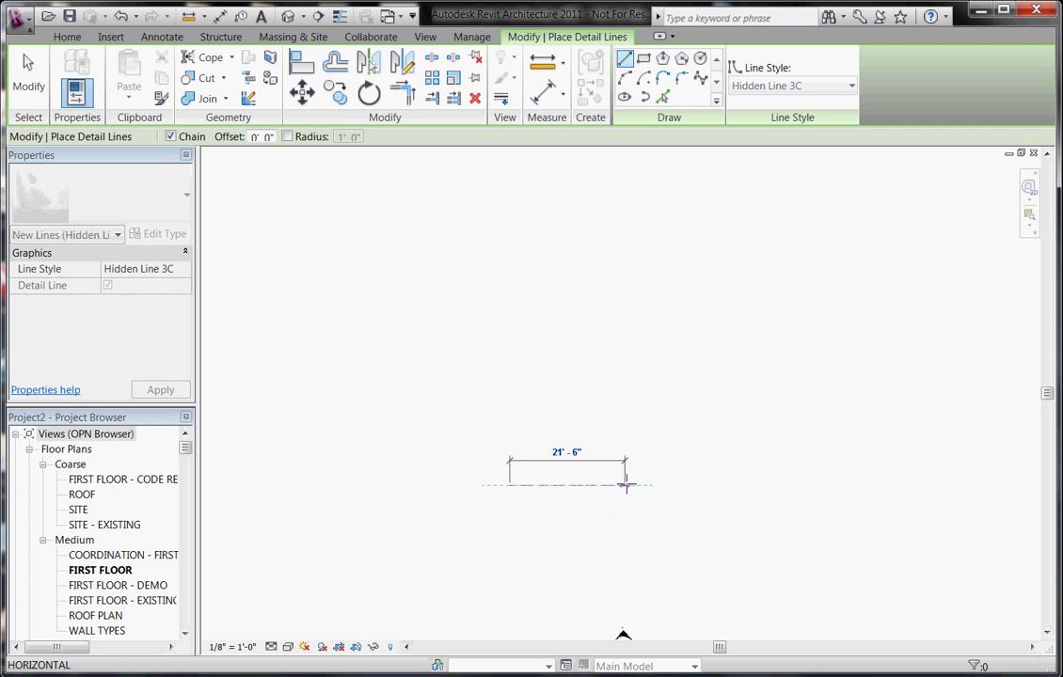
pyautogui.click(626, 485)
pyautogui.press('Escape')
pyautogui.press('Escape')
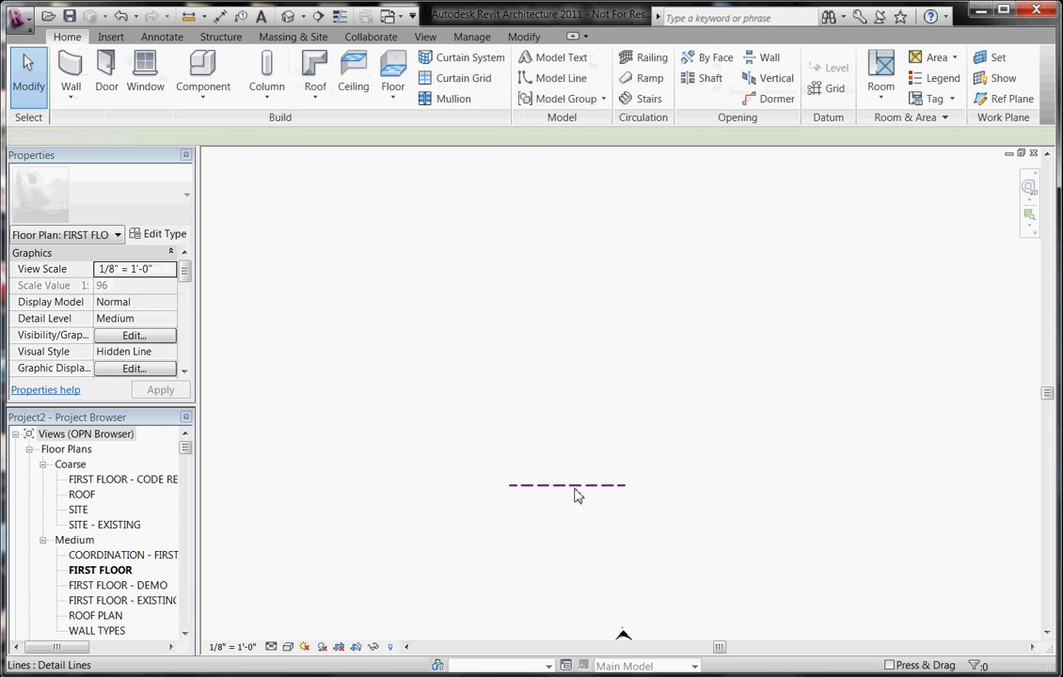
# - Array the line into 10 evenly spaced copies stacked vertically
pyautogui.click(577, 493)
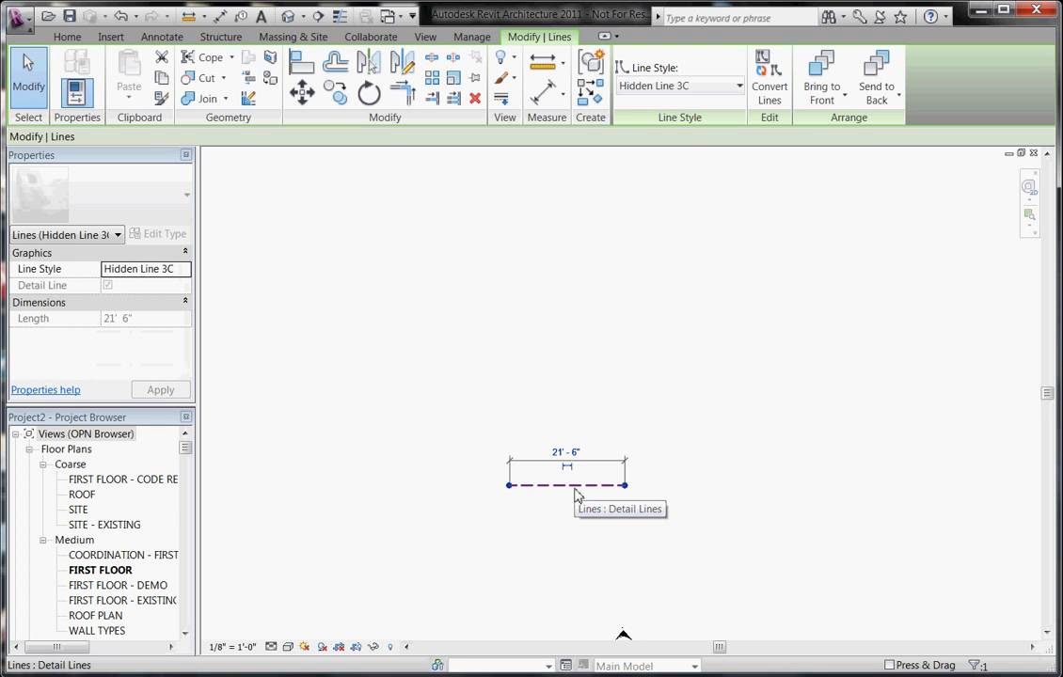
pyautogui.click(435, 85)
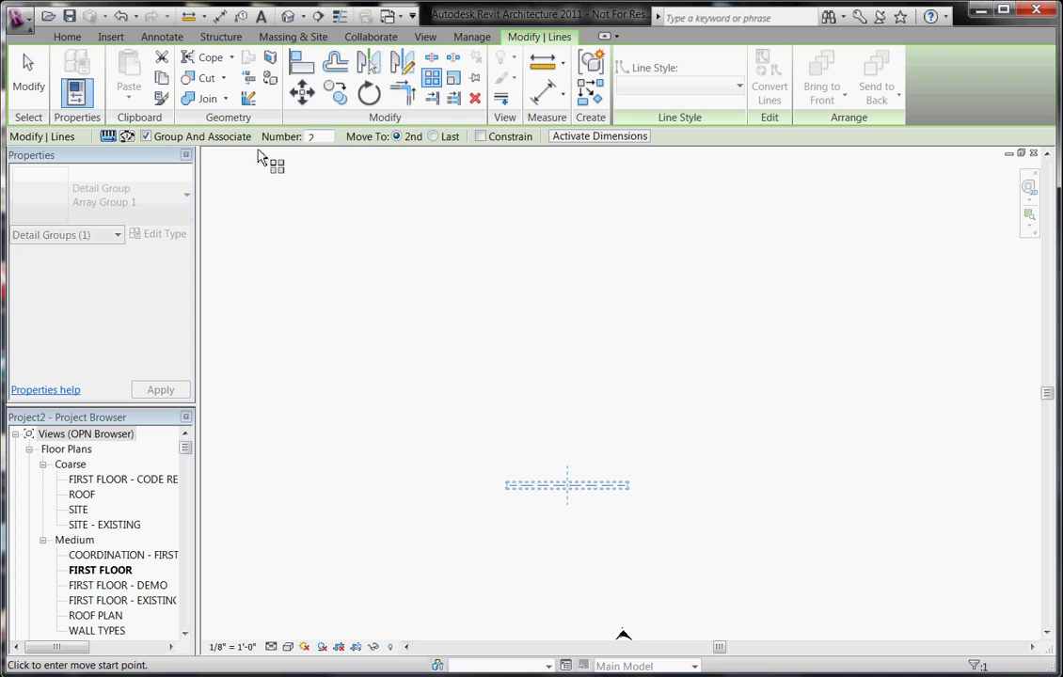
pyautogui.doubleClick(320, 137)
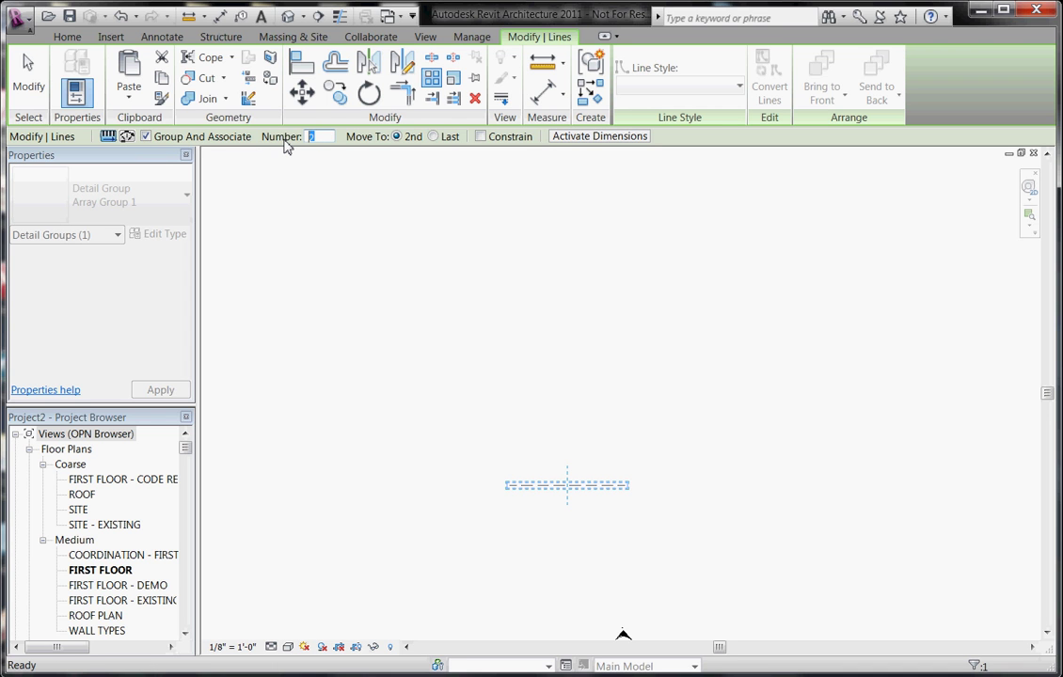
pyautogui.write('10')
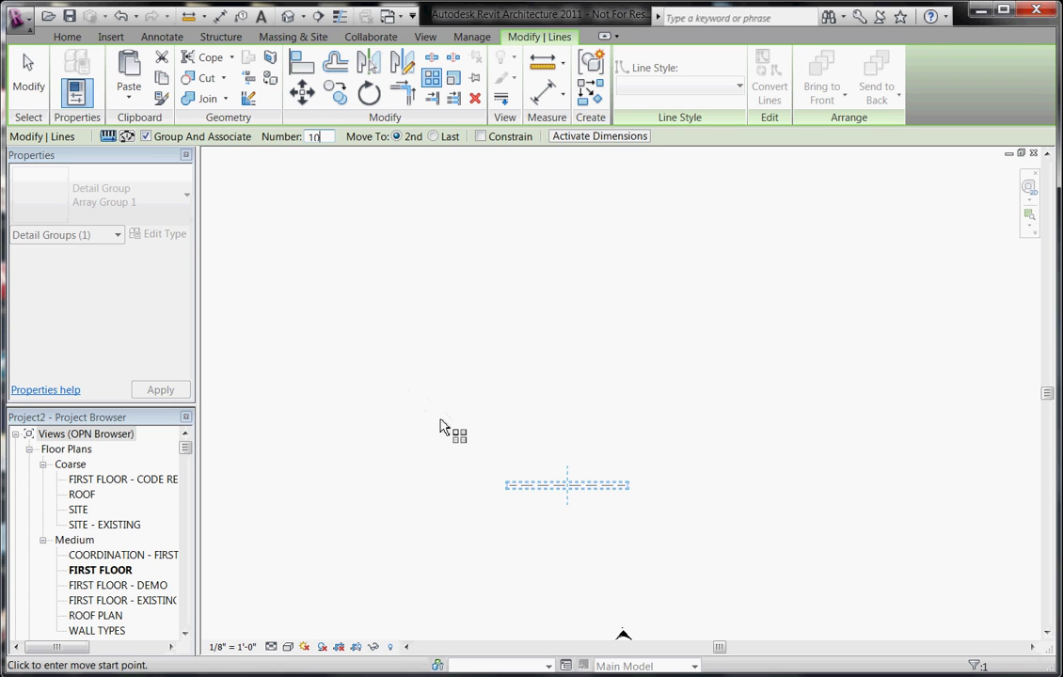
pyautogui.click(485, 478)
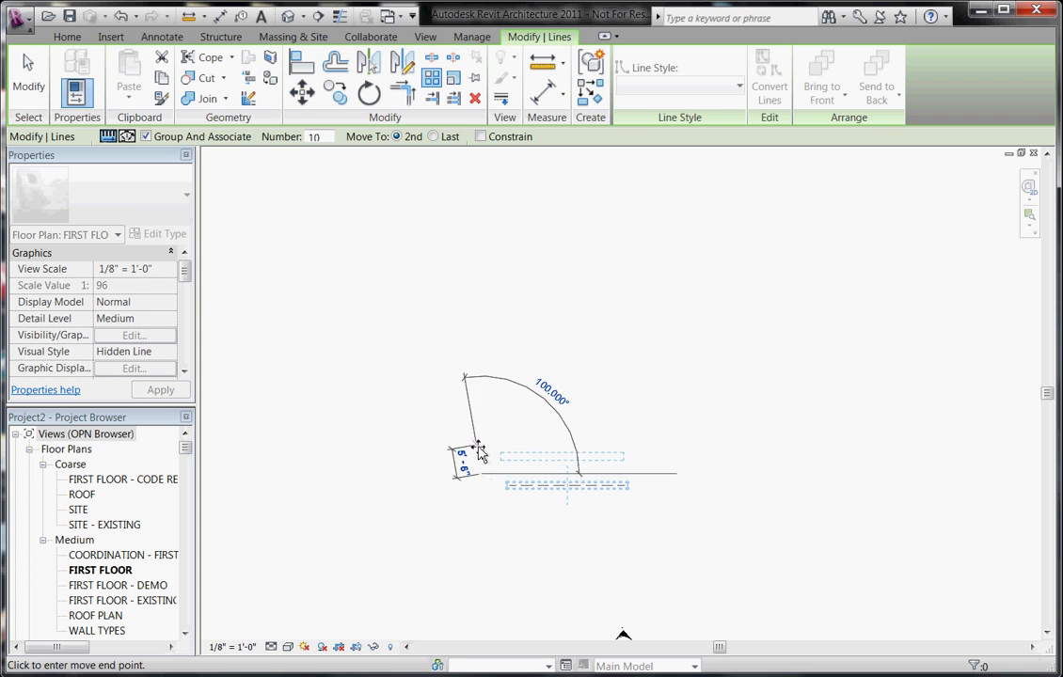
pyautogui.click(479, 449)
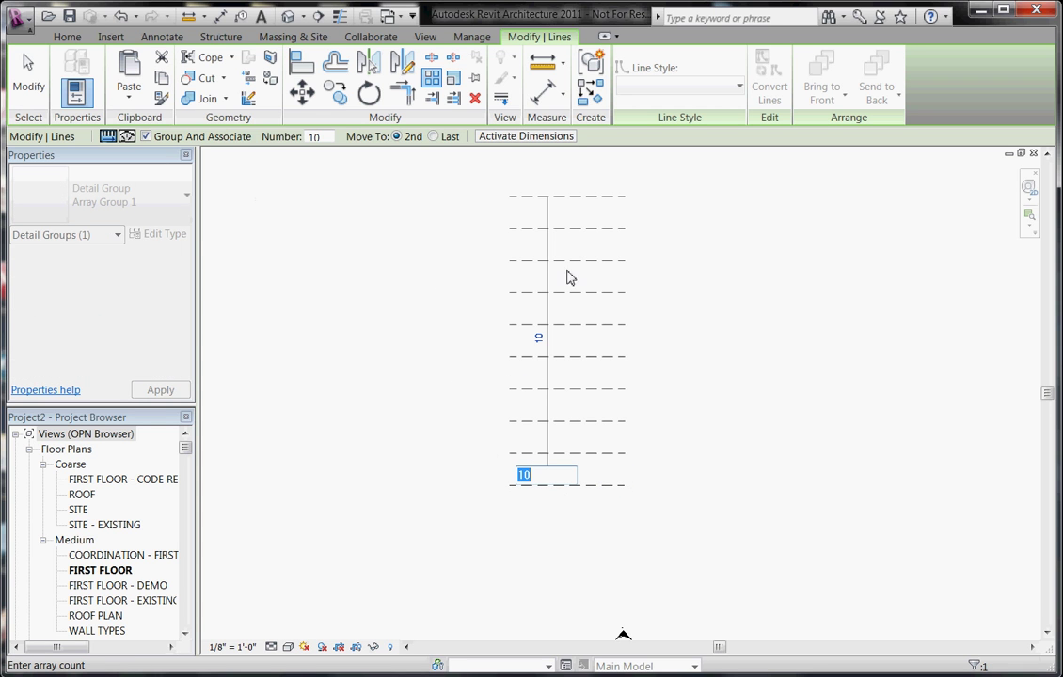
# - Confirm the 10-line array and select the arrayed group
pyautogui.press('Return')
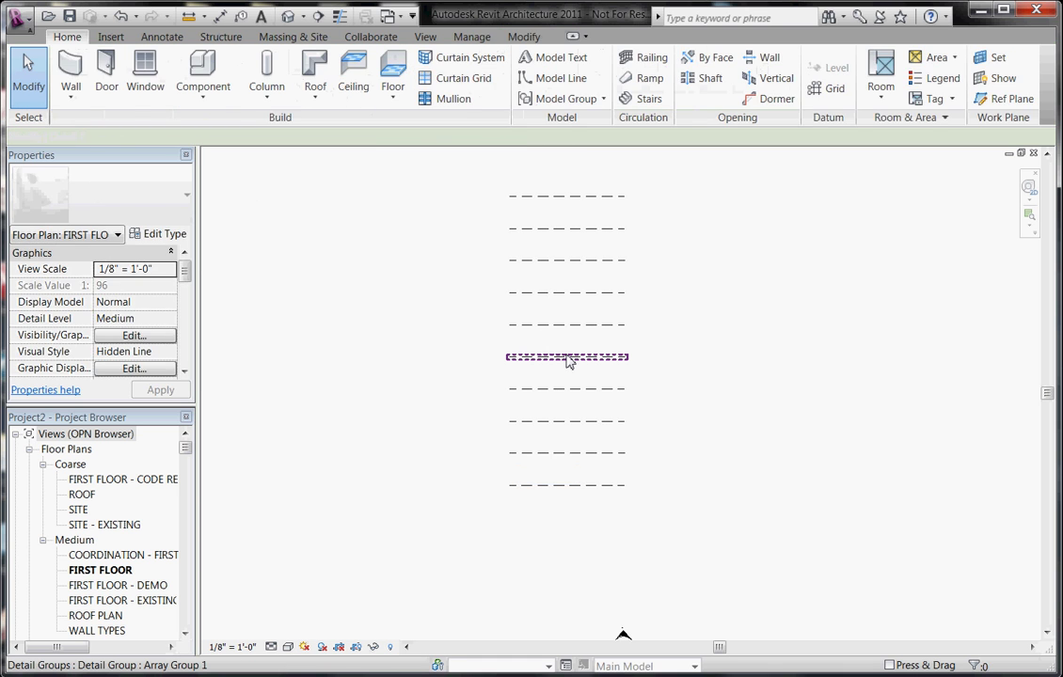
pyautogui.click(567, 357)
pyautogui.scroll(1, 538, 352)
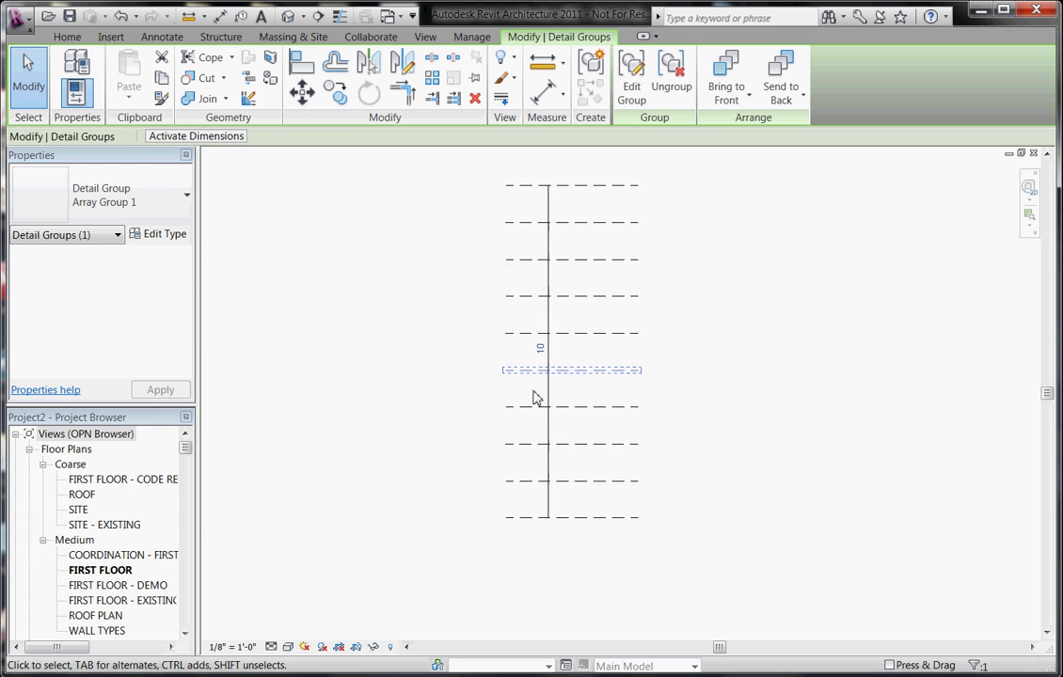
pyautogui.scroll(-1, 520, 429)
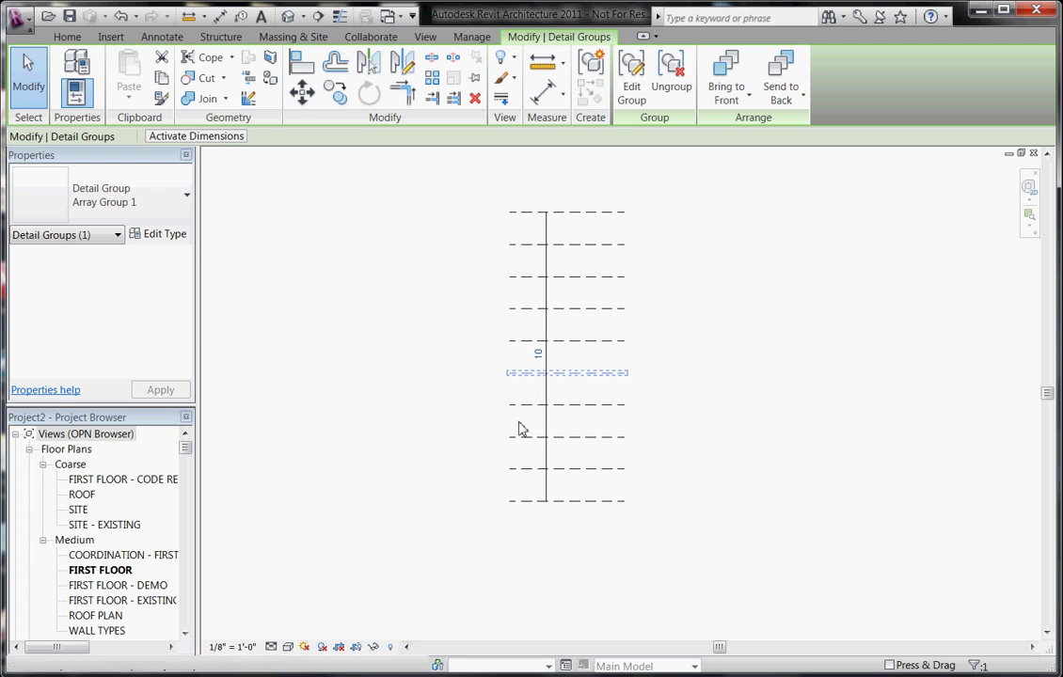
pyautogui.press('Escape')
pyautogui.click(525, 368)
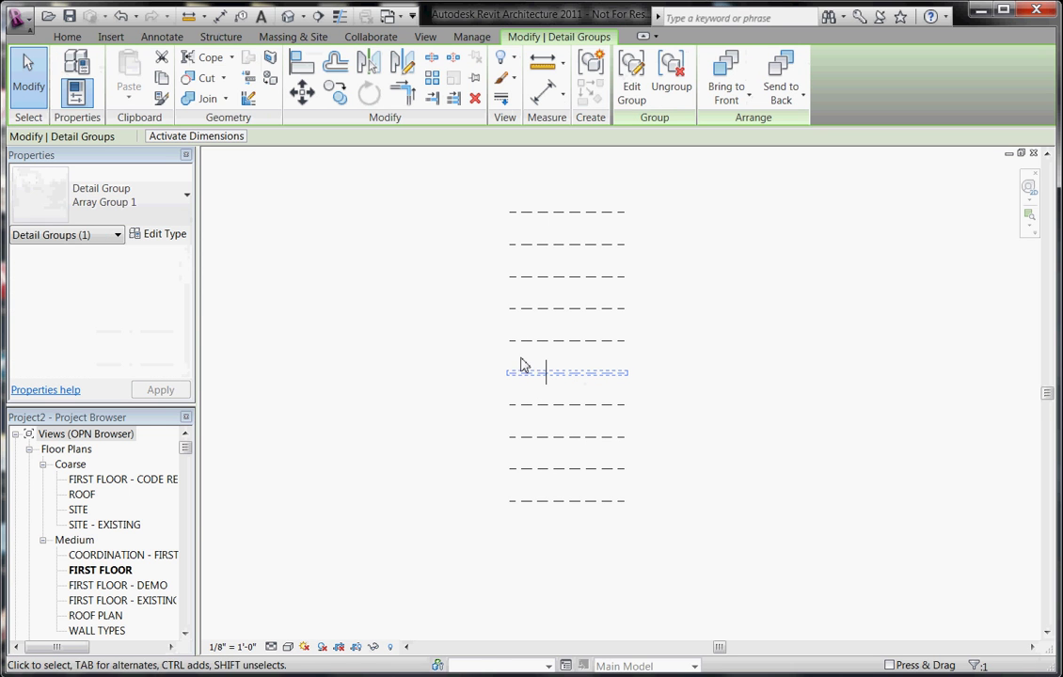
# - Change the array count from 10 to 5
pyautogui.scroll(1, 539, 365)
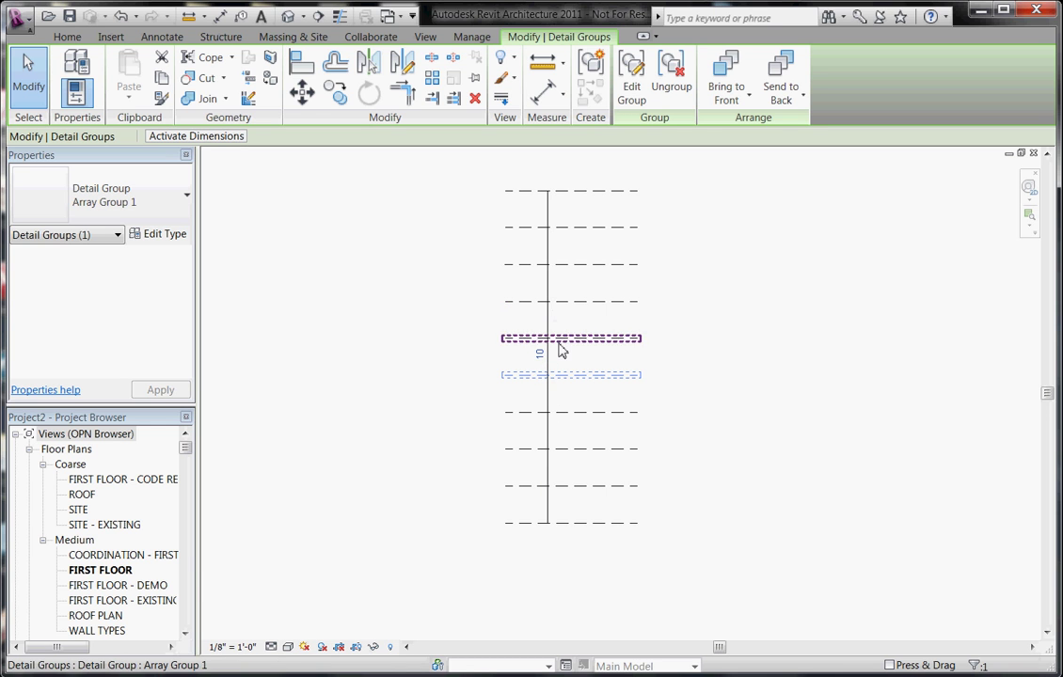
pyautogui.scroll(1, 541, 366)
pyautogui.scroll(-1, 540, 381)
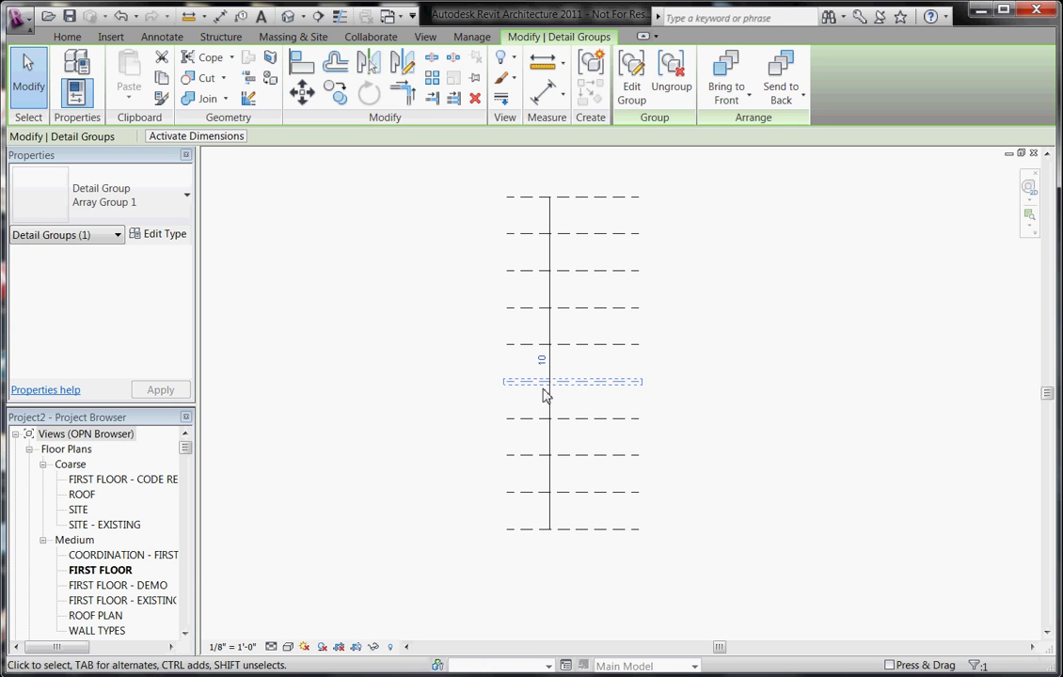
pyautogui.click(543, 365)
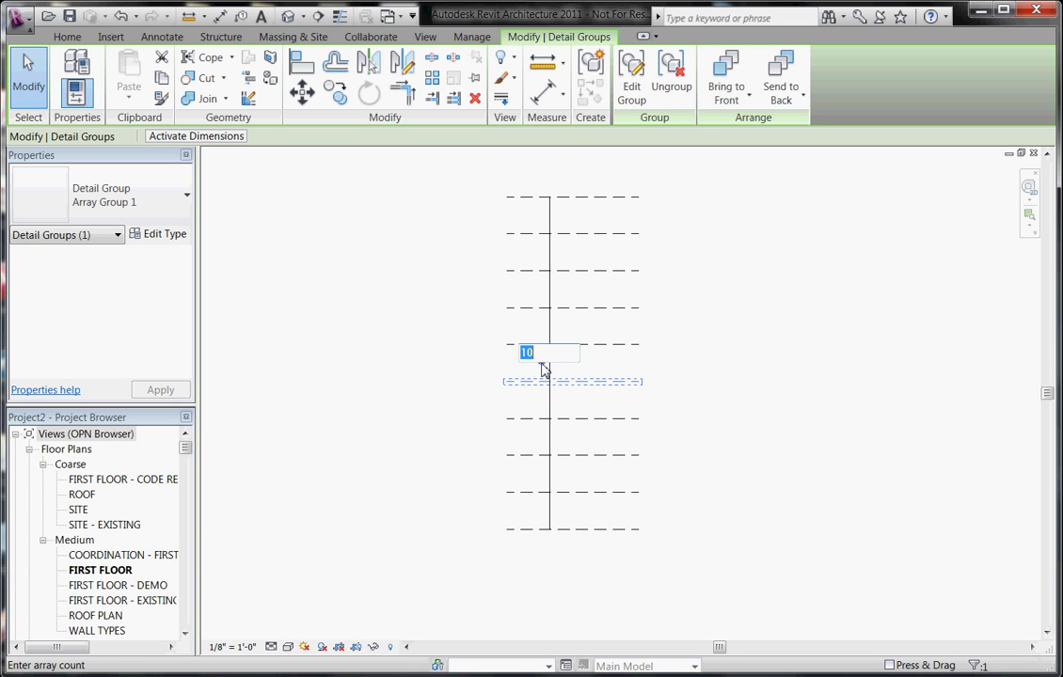
pyautogui.write('5')
pyautogui.press('Return')
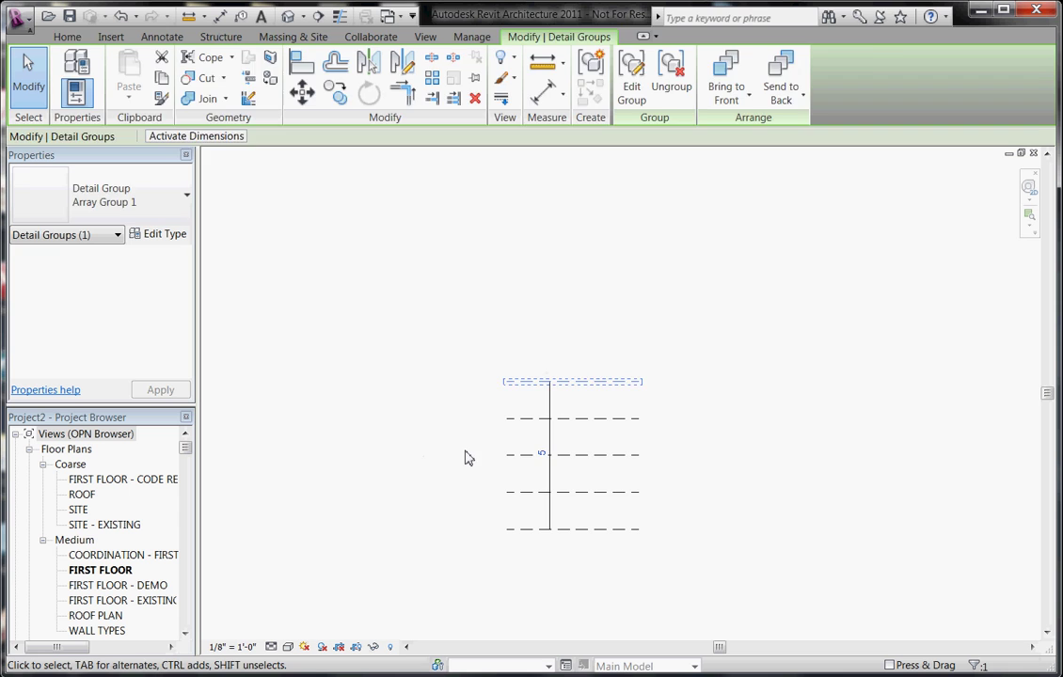
# - Window-select all five arrayed lines
pyautogui.click(565, 572)
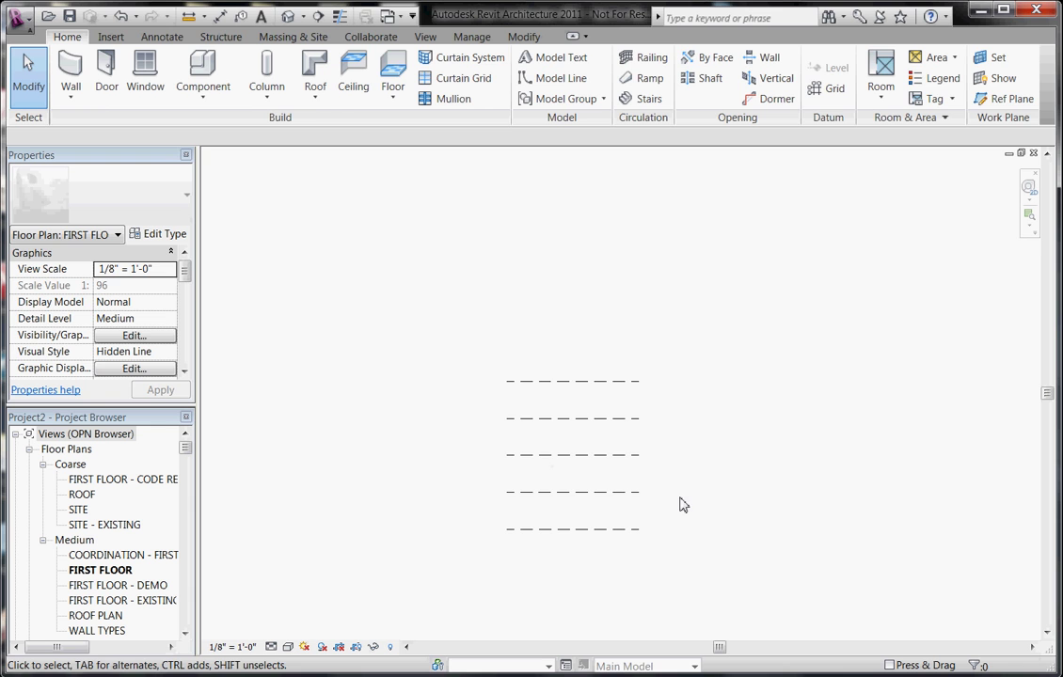
pyautogui.moveTo(401, 299); pyautogui.dragTo(717, 567)
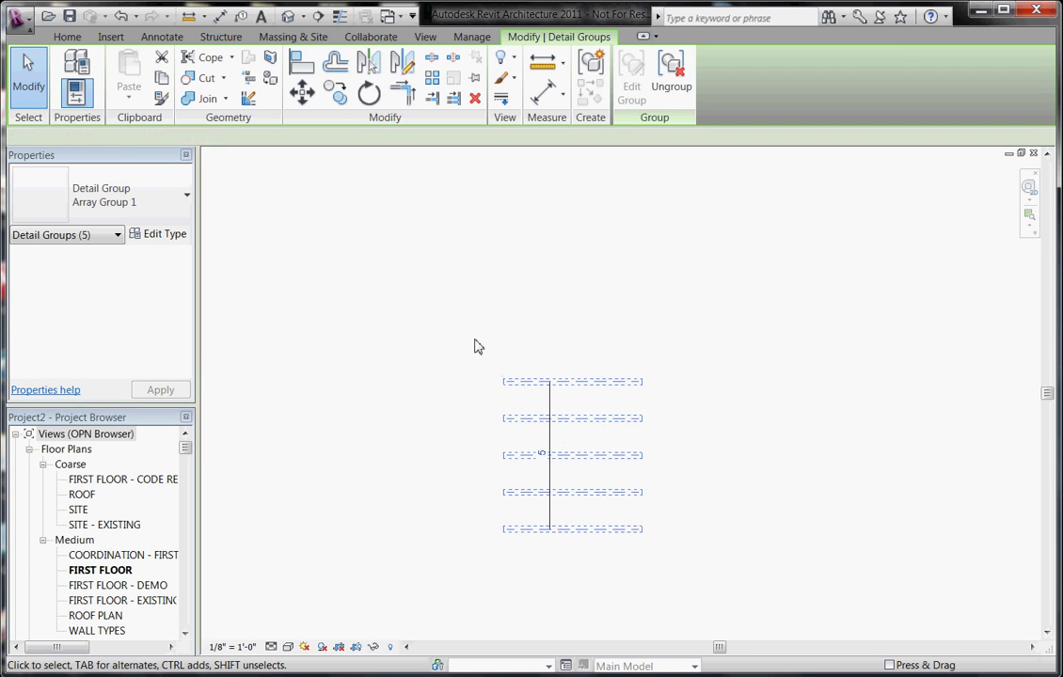
pyautogui.moveTo(392, 318); pyautogui.dragTo(700, 574)
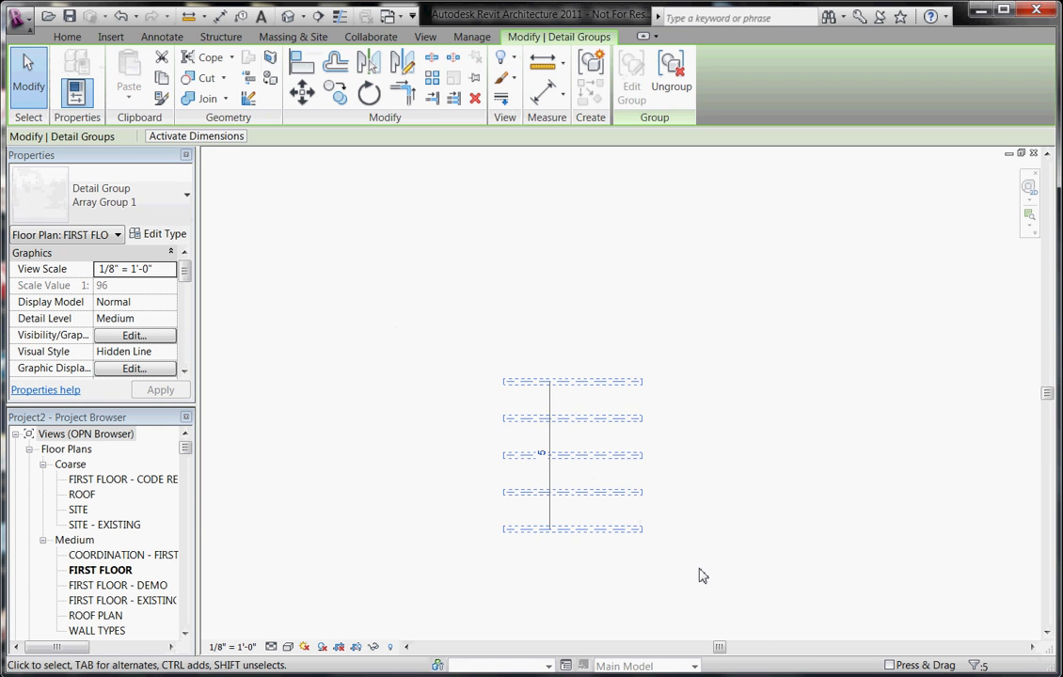
# - Delete the arrayed lines and bring the Test Ladder elevation window forward, enlarged
pyautogui.press('Delete')
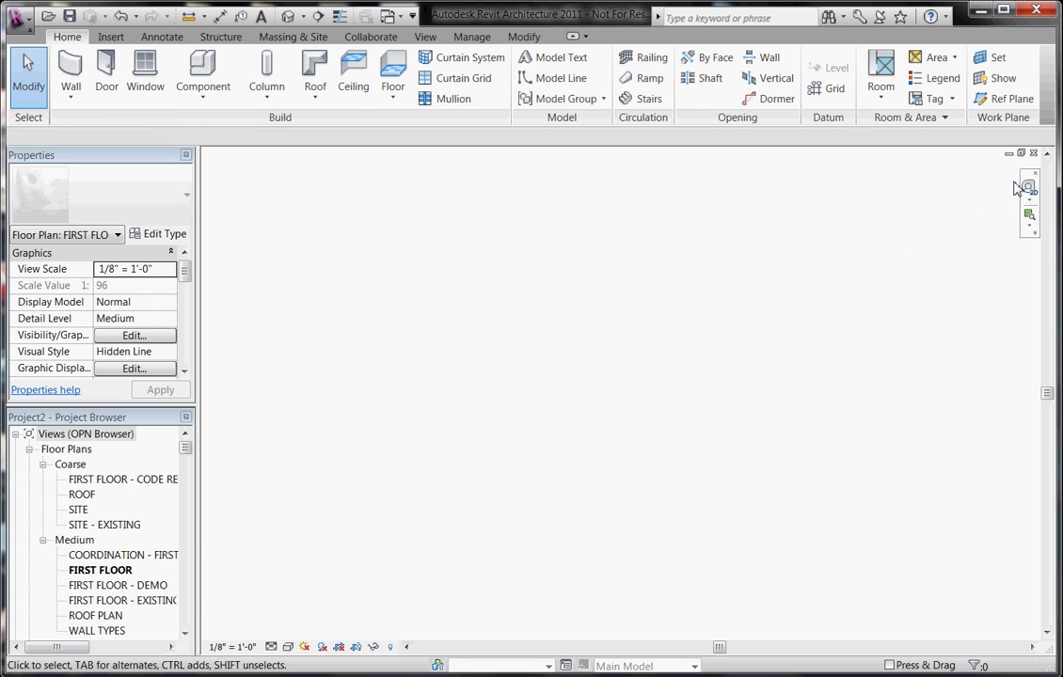
pyautogui.click(1021, 152)
pyautogui.moveTo(764, 178); pyautogui.dragTo(726, 487)
pyautogui.moveTo(802, 209); pyautogui.dragTo(671, 176)
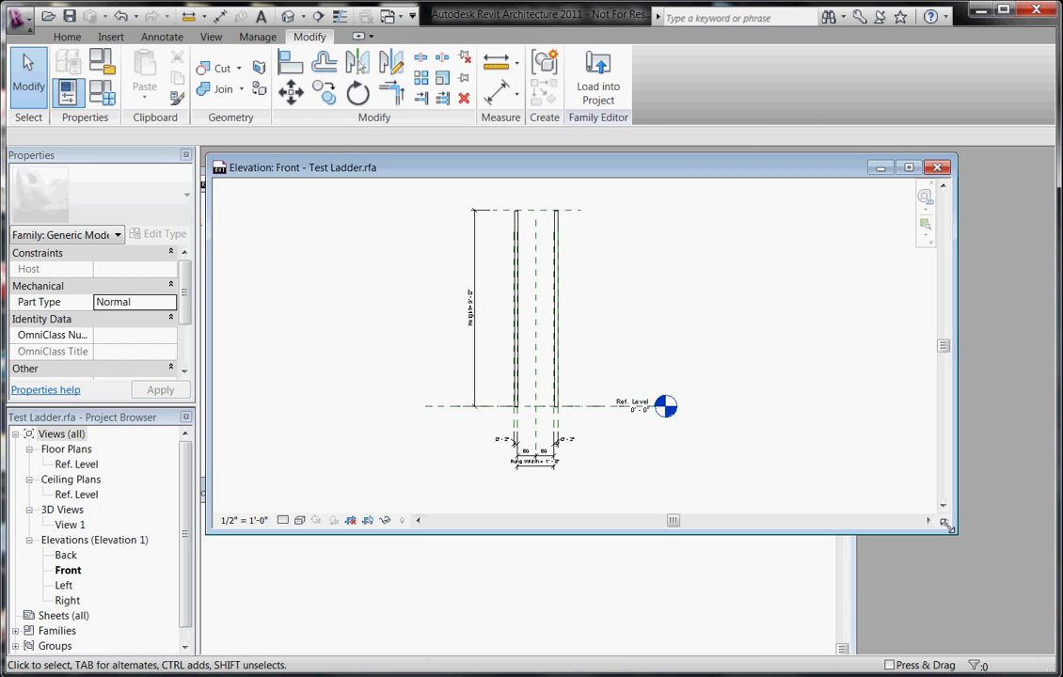
pyautogui.moveTo(952, 532); pyautogui.dragTo(1006, 624)
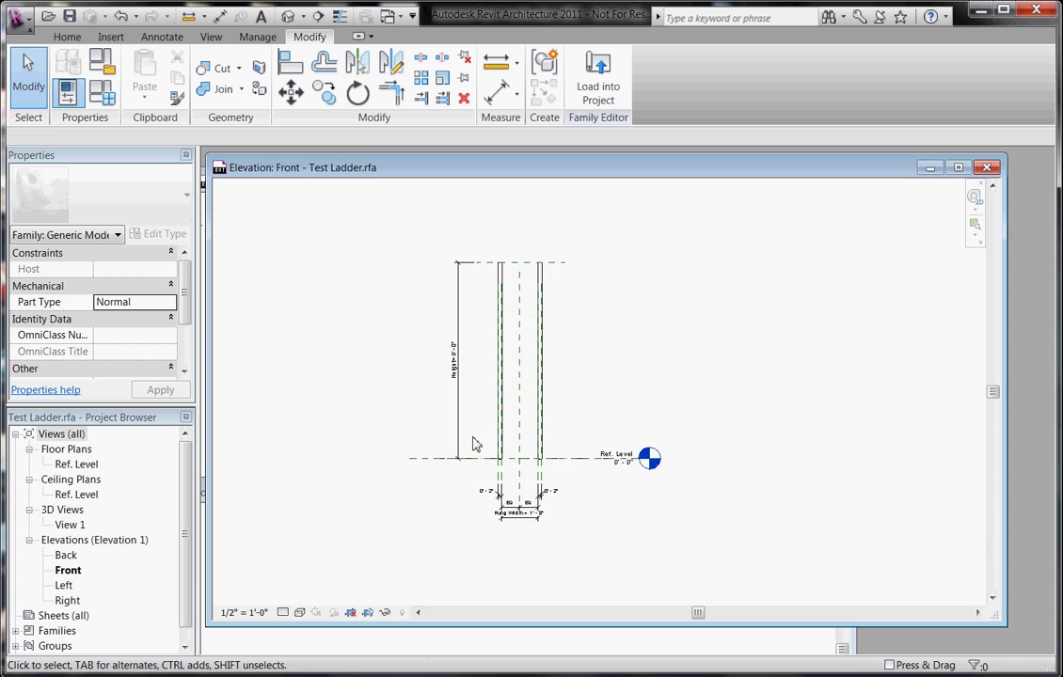
pyautogui.scroll(3, 440, 283)
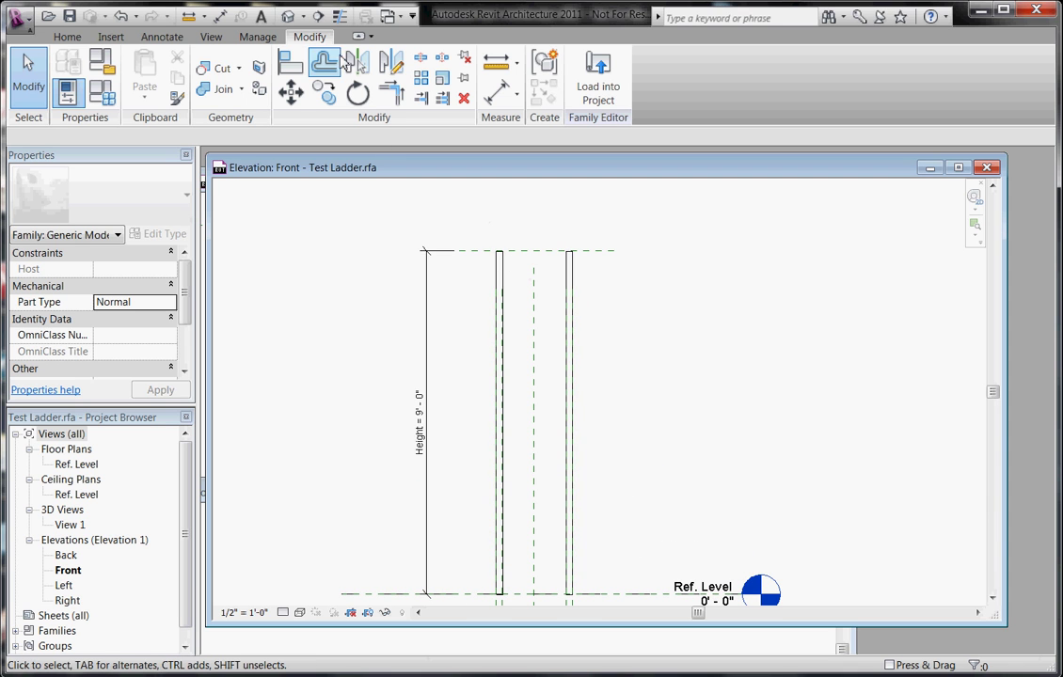
# - Orbit the ladder in a default 3D view to inspect its posts, then close it
pyautogui.click(288, 16)
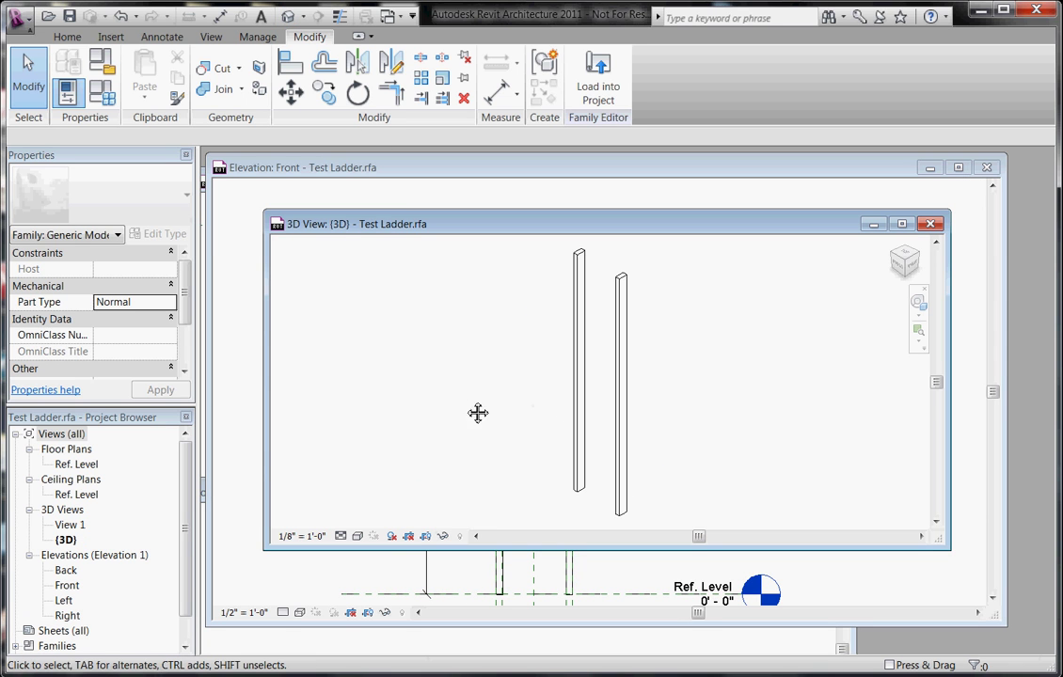
pyautogui.keyDown('shift'); pyautogui.moveTo(477, 410); pyautogui.dragTo(533, 420, button='middle'); pyautogui.keyUp('shift')
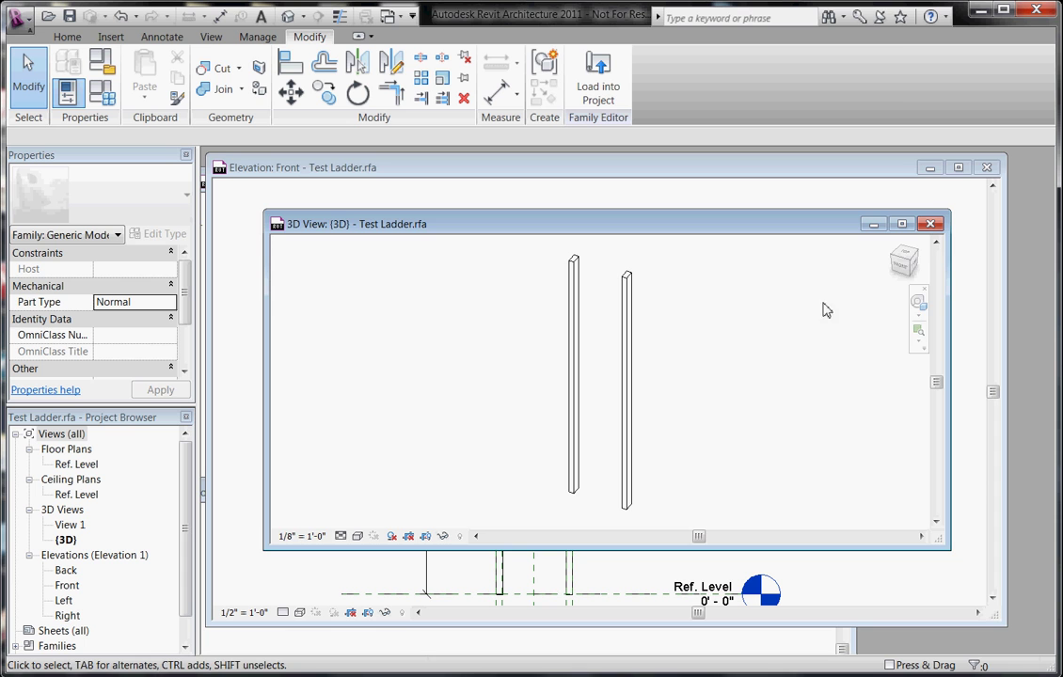
pyautogui.click(930, 224)
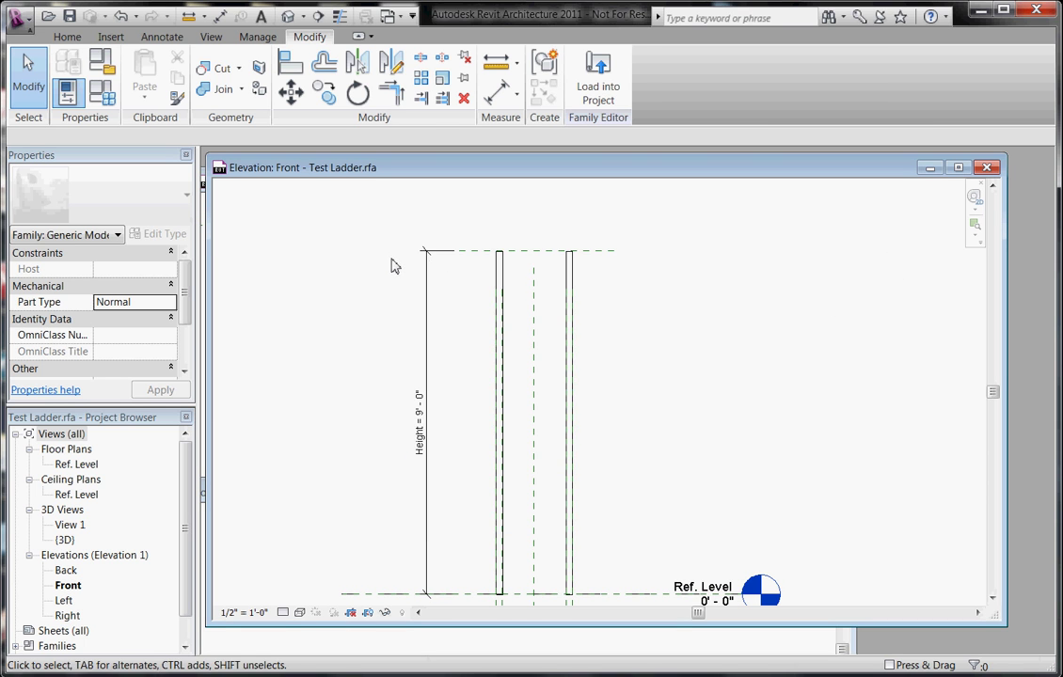
pyautogui.scroll(-1, 394, 262)
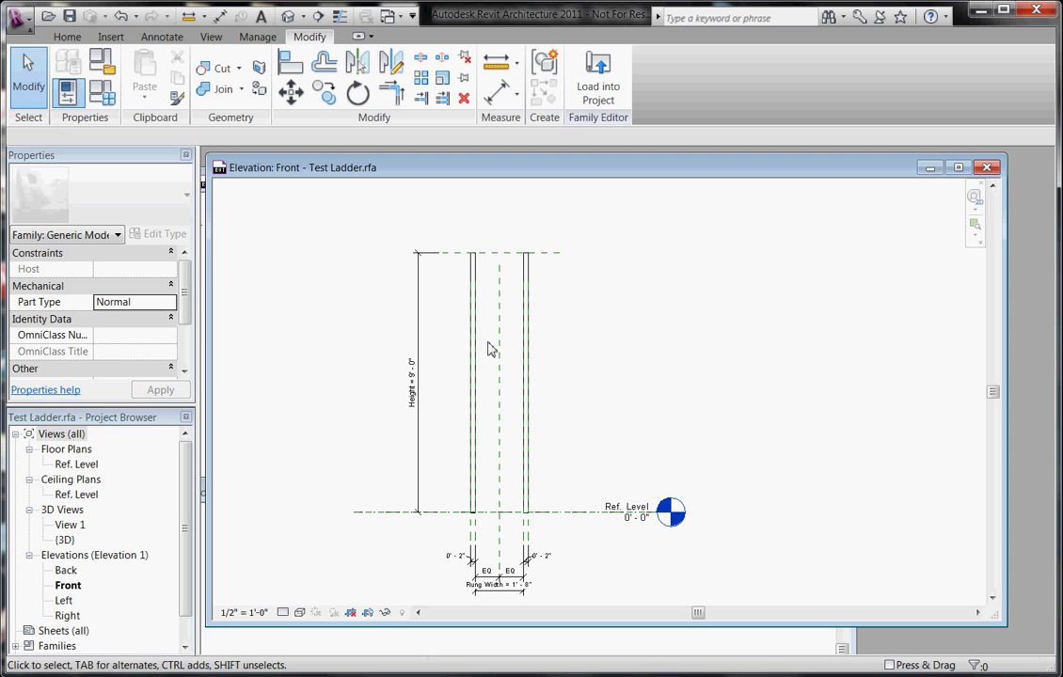
# - Zoom the Front elevation to check the 9'-0" Height and 1'-8" EQ Rung Width
pyautogui.moveTo(505, 176); pyautogui.dragTo(720, 193)
pyautogui.scroll(3, 668, 385)
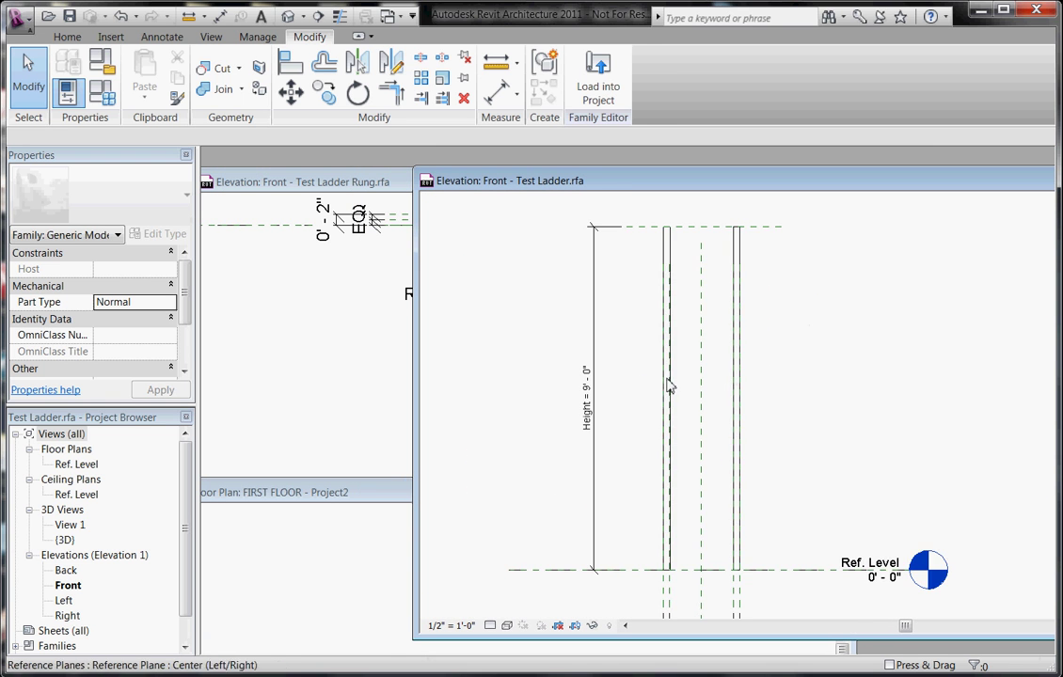
pyautogui.scroll(-1, 563, 424)
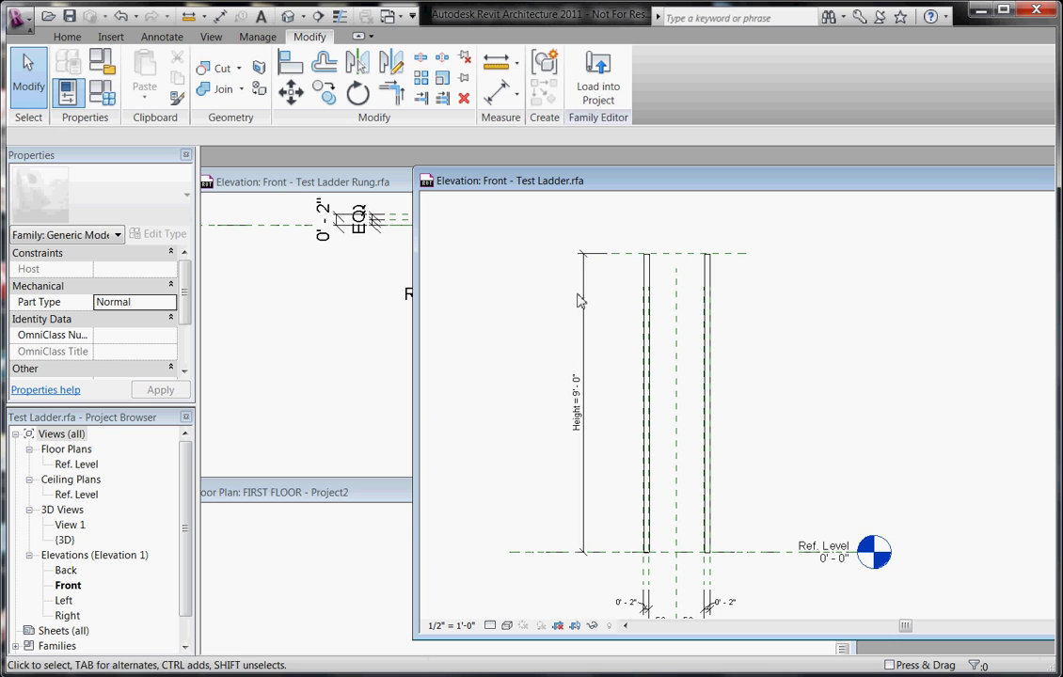
pyautogui.scroll(-1, 610, 470)
pyautogui.scroll(3, 617, 574)
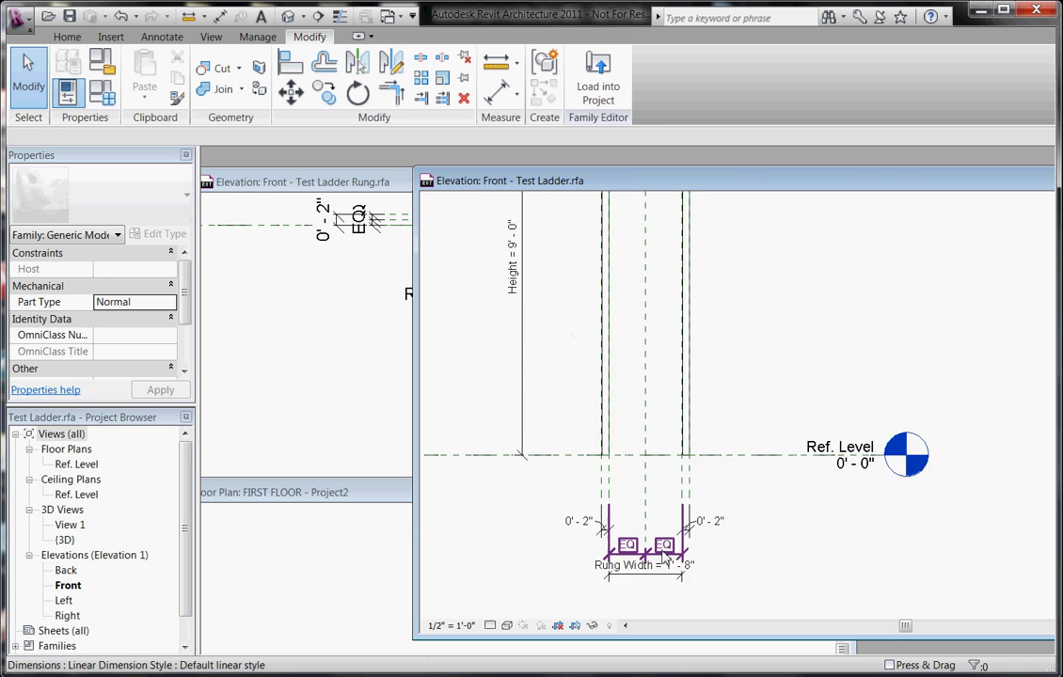
pyautogui.scroll(2, 619, 621)
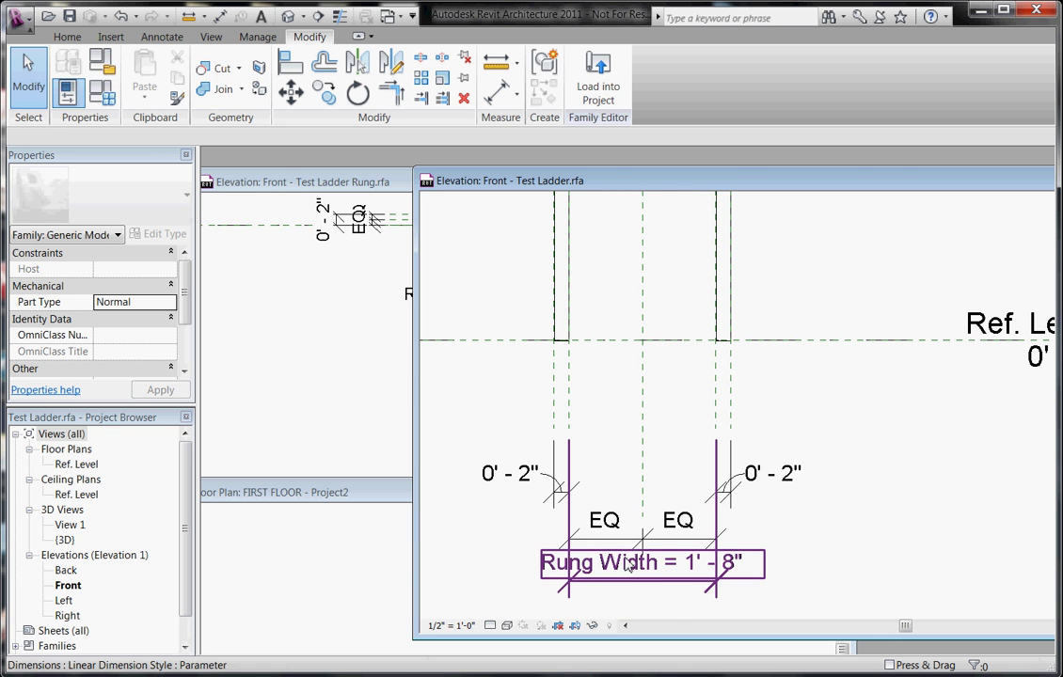
pyautogui.scroll(-1, 640, 516)
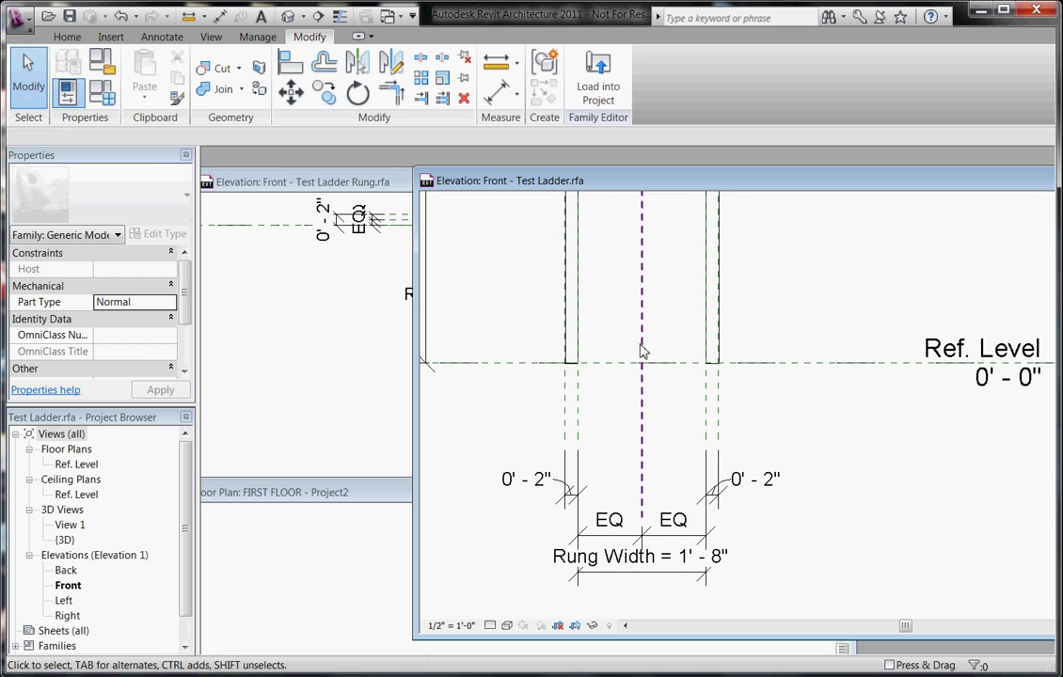
pyautogui.scroll(-4, 636, 403)
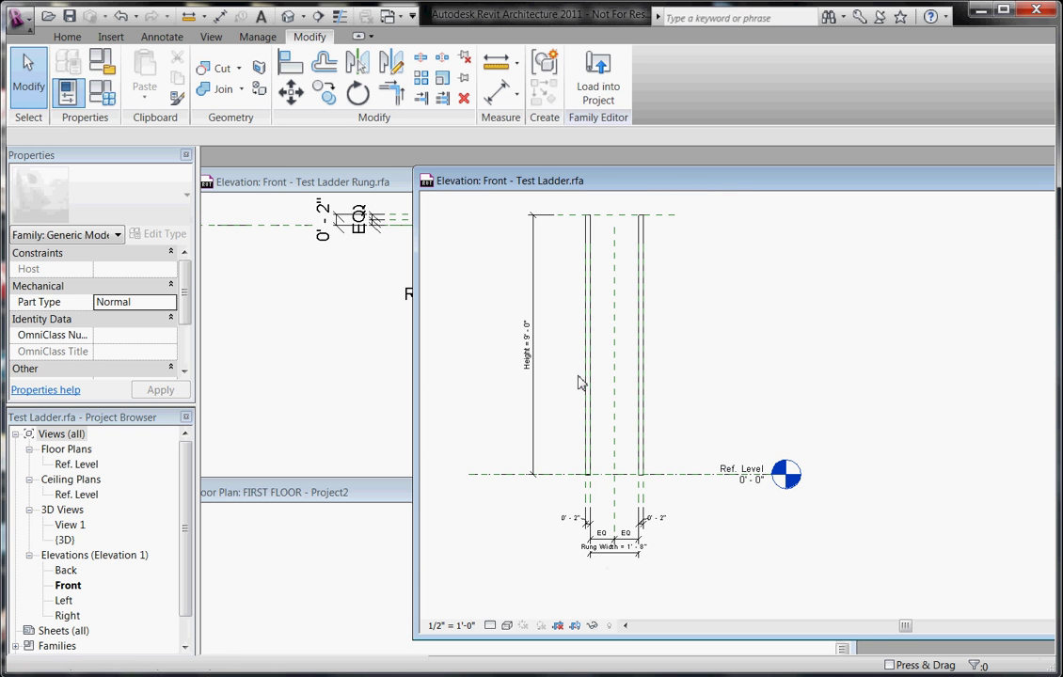
# - Rearrange the family windows and restore the Test Ladder Rung window to full size
pyautogui.moveTo(583, 188); pyautogui.dragTo(738, 239)
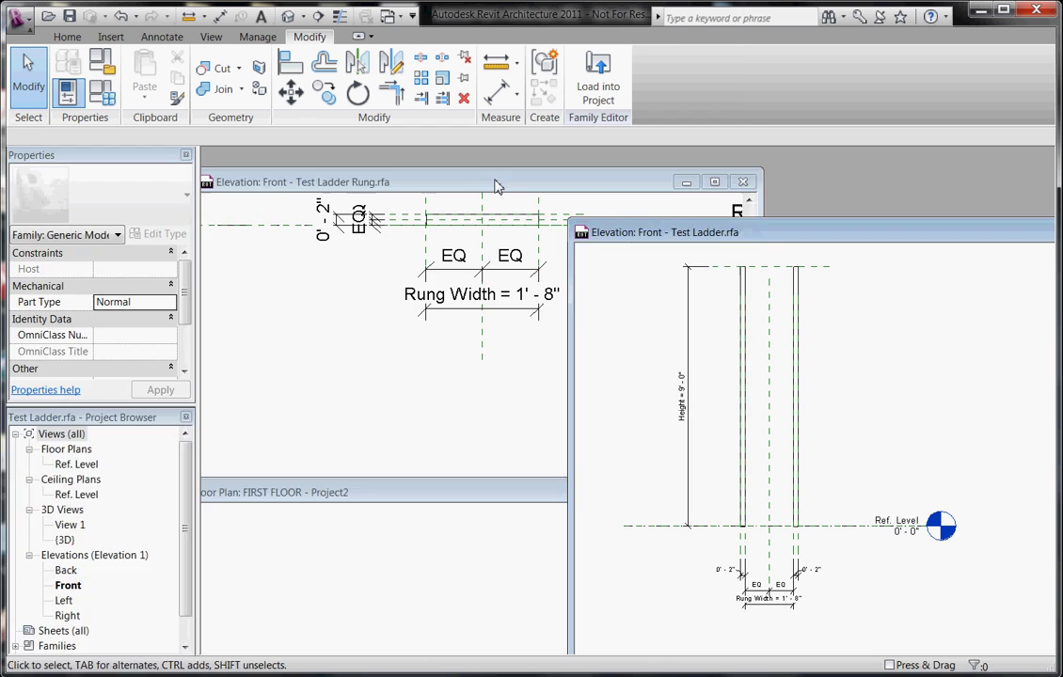
pyautogui.moveTo(496, 185); pyautogui.dragTo(270, 632)
pyautogui.doubleClick(399, 628)
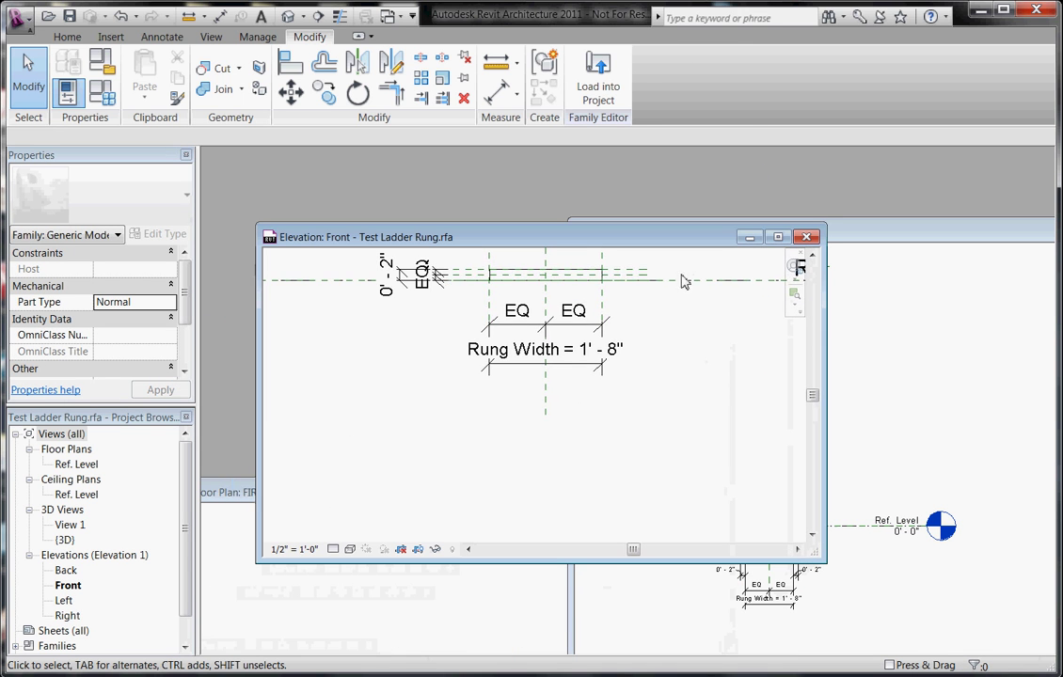
pyautogui.scroll(-2, 583, 401)
pyautogui.scroll(4, 553, 380)
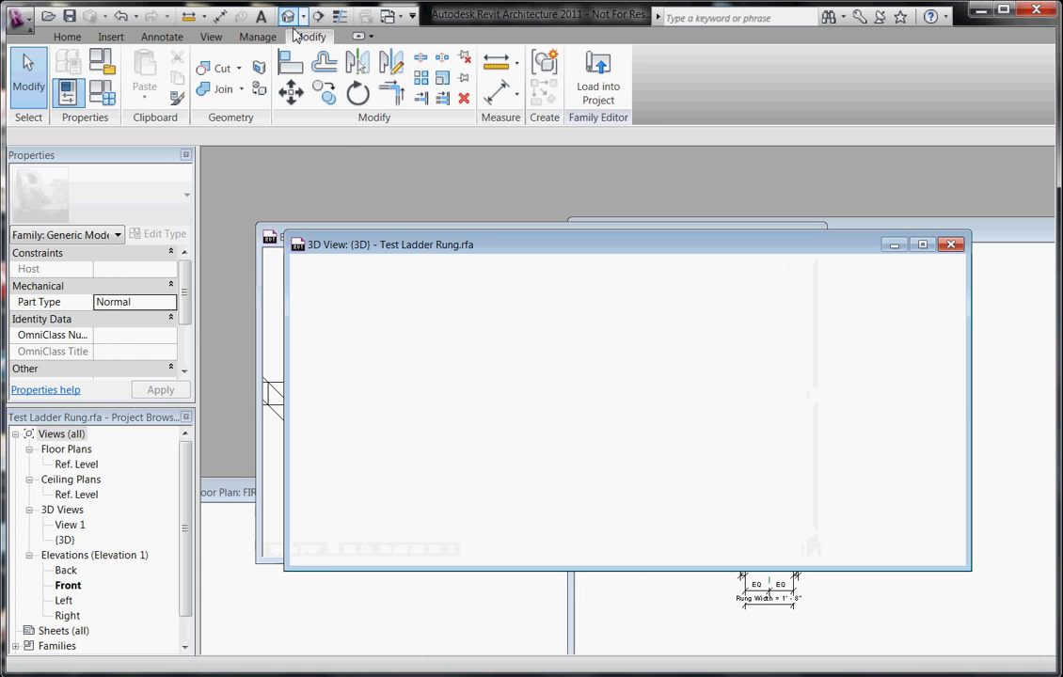
# - Orbit the rung's 3D box, then close its 3D view
pyautogui.moveTo(496, 459)
pyautogui.keyDown('shift'); pyautogui.mouseDown(button='middle')
pyautogui.moveTo(494, 430)
pyautogui.moveTo(536, 442)
pyautogui.moveTo(515, 461)
pyautogui.mouseUp(button='middle'); pyautogui.keyUp('shift')
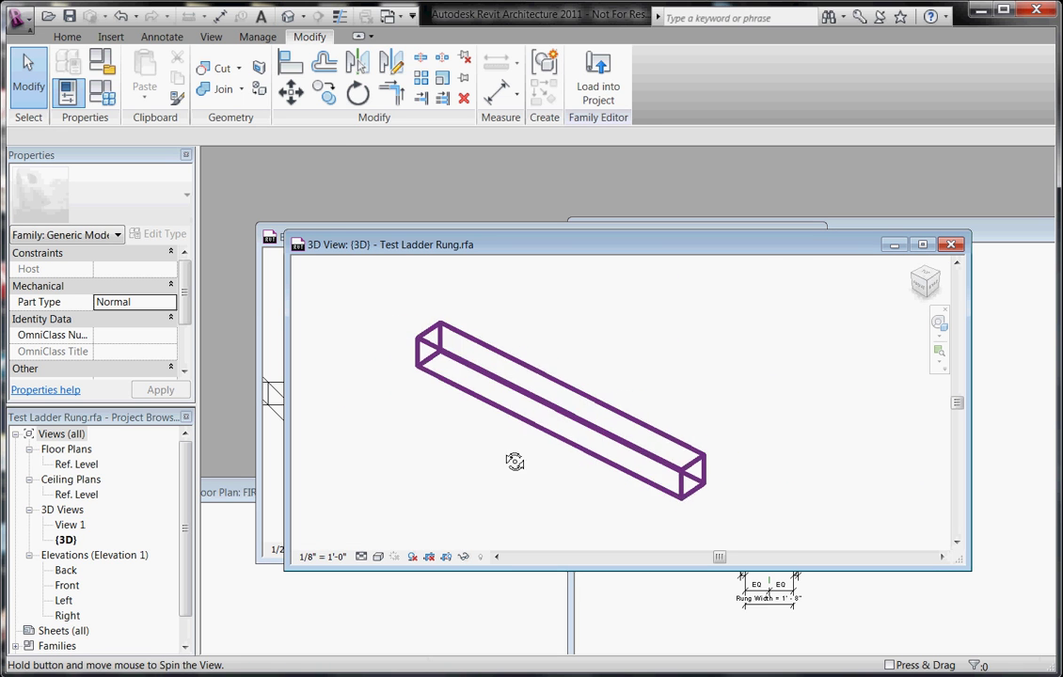
pyautogui.click(950, 245)
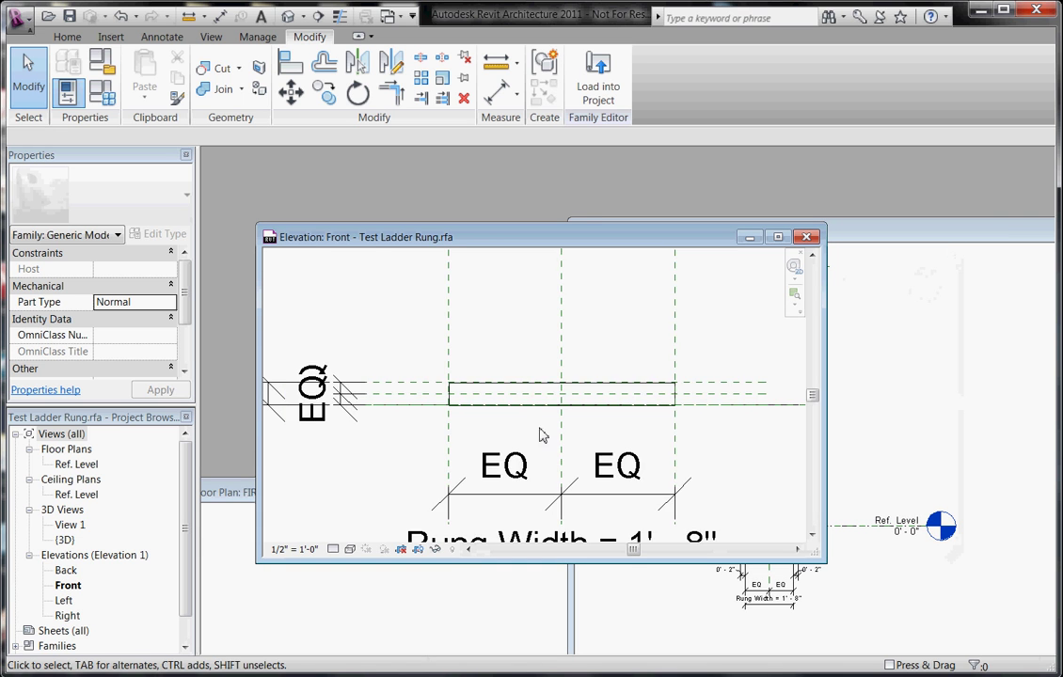
pyautogui.scroll(-1, 482, 298)
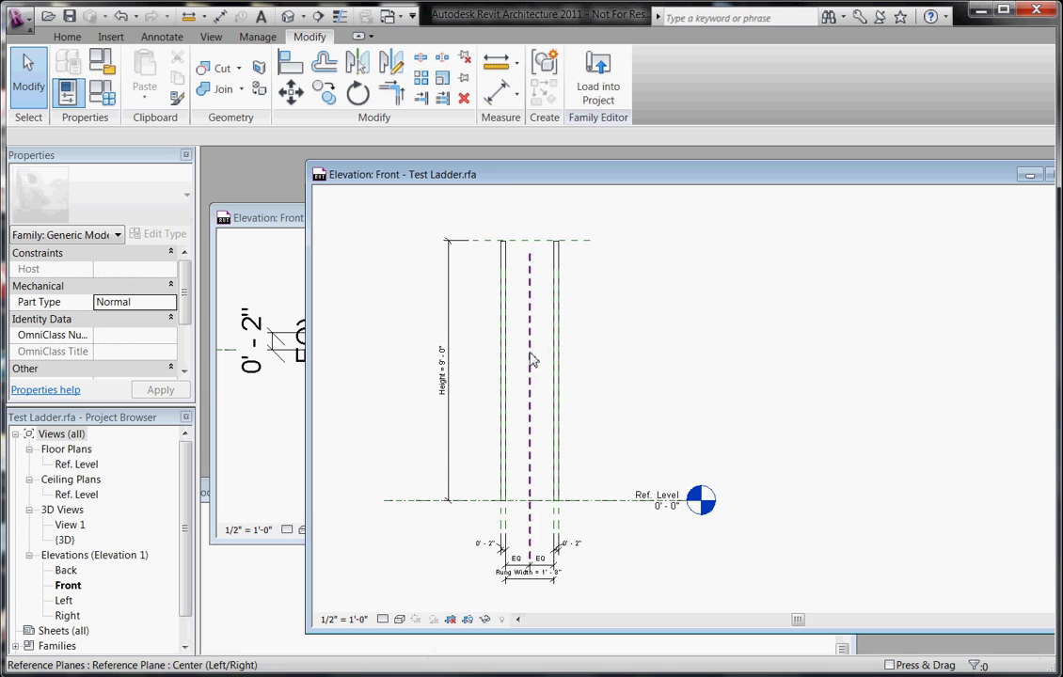
# - Bring the rung's Front elevation forward beside the ladder and pan it down slightly
pyautogui.moveTo(505, 175); pyautogui.dragTo(747, 260)
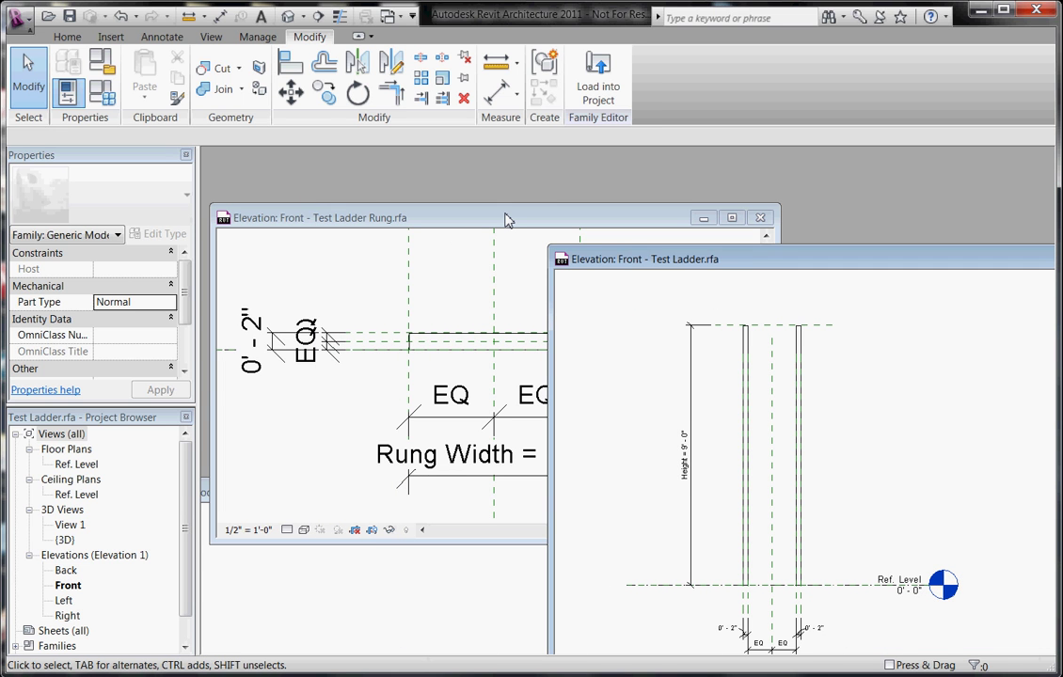
pyautogui.moveTo(505, 220); pyautogui.dragTo(506, 195)
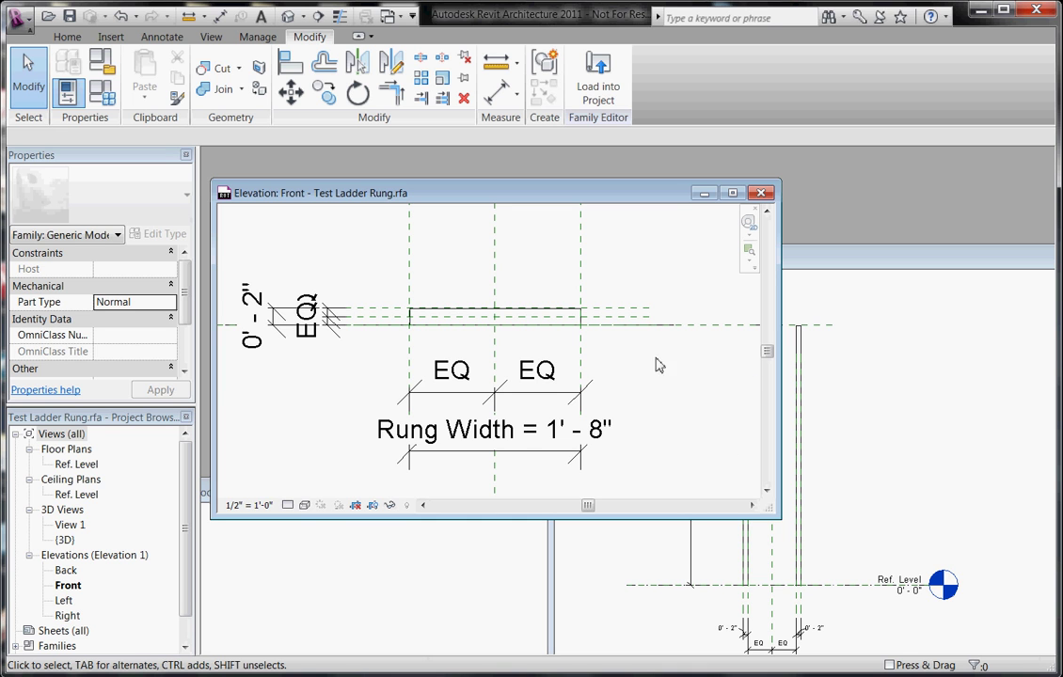
pyautogui.moveTo(455, 320); pyautogui.dragTo(458, 334, button='middle')
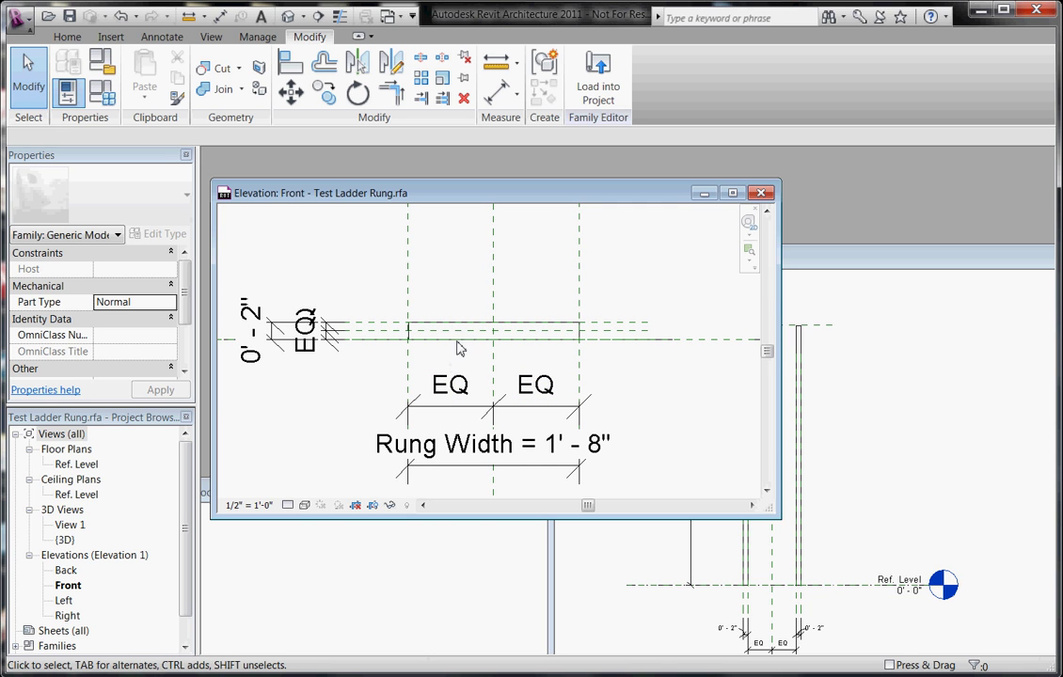
# - Load the Test Ladder Rung family into Test Ladder.rfa only, then move that window left
pyautogui.click(602, 94)
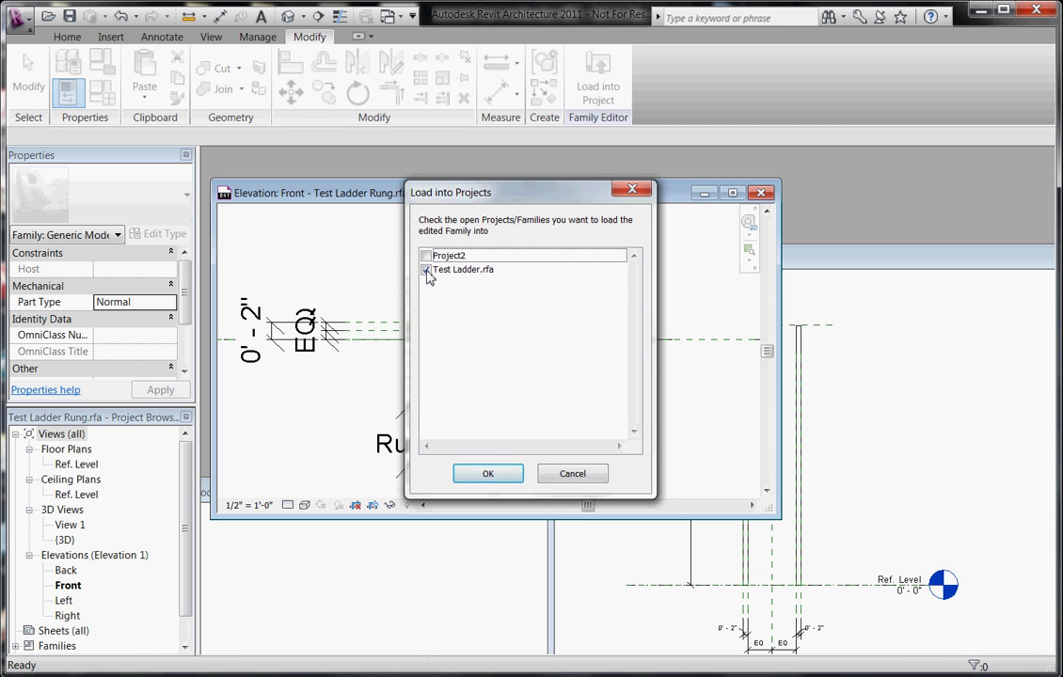
pyautogui.click(488, 475)
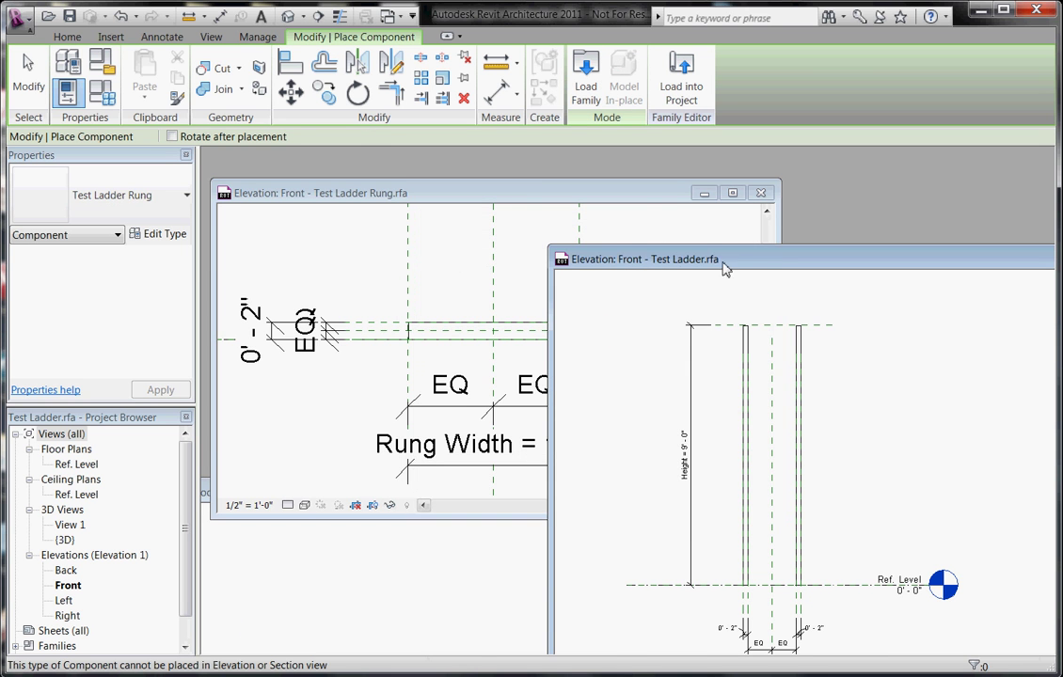
pyautogui.moveTo(723, 266); pyautogui.dragTo(414, 164)
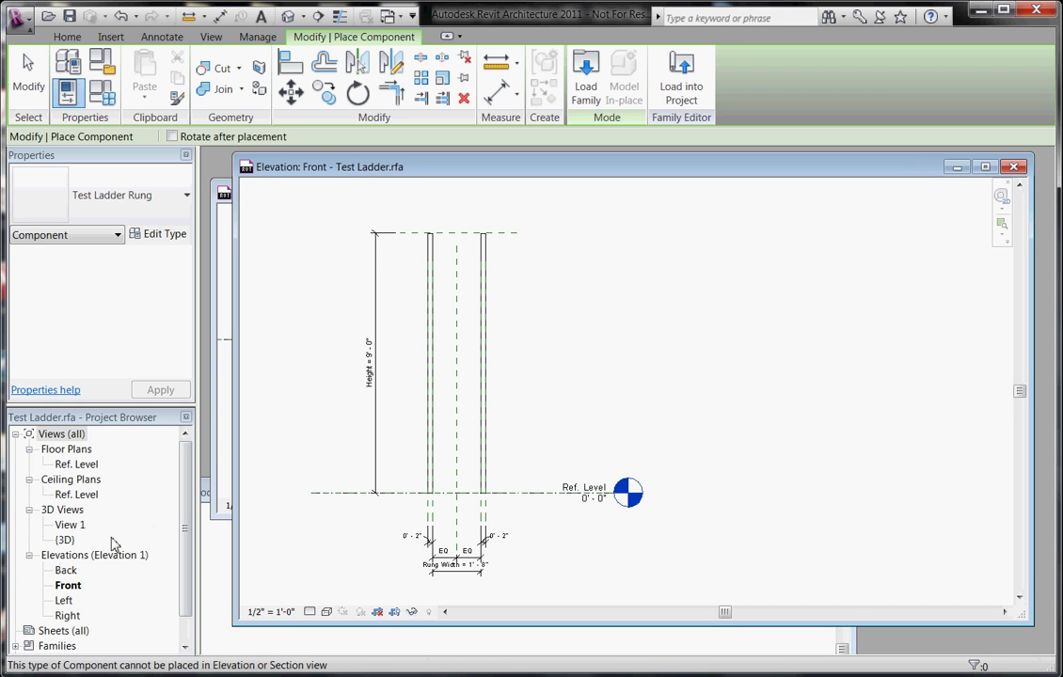
# - Open the Ref. Level floor plan and place one ladder rung component
pyautogui.doubleClick(80, 465)
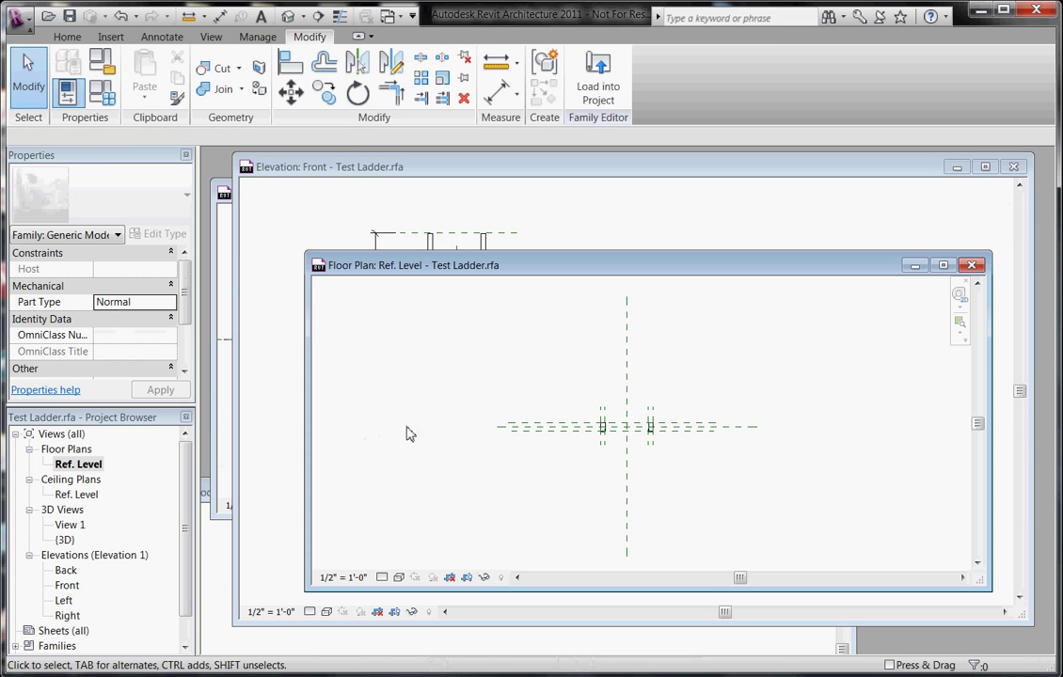
pyautogui.scroll(2, 602, 458)
pyautogui.scroll(-1, 569, 460)
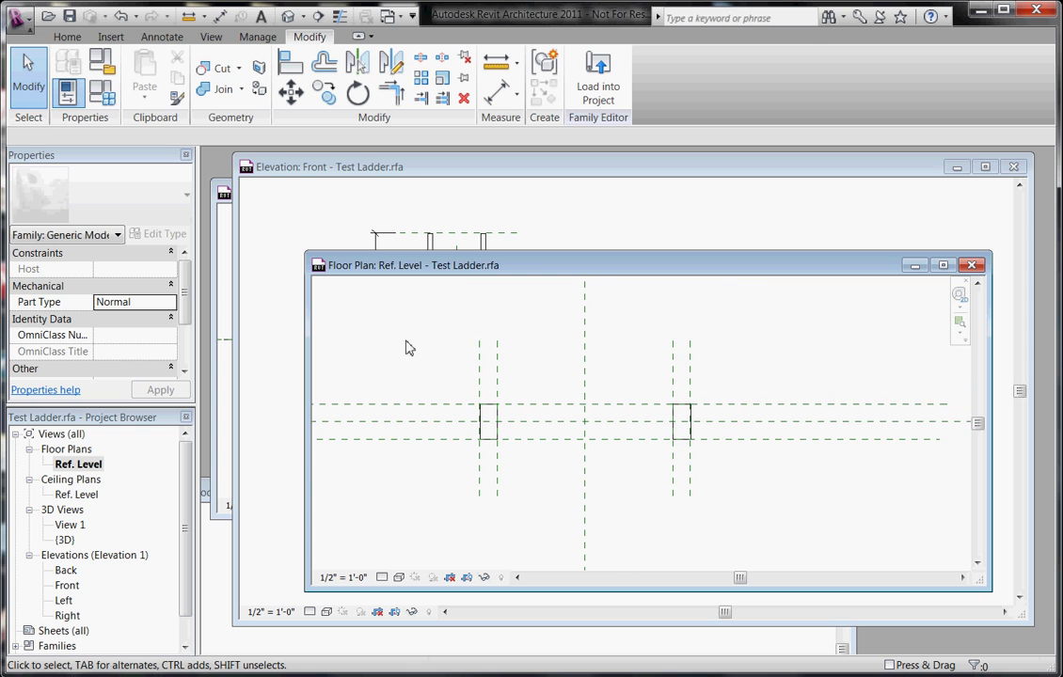
pyautogui.click(71, 40)
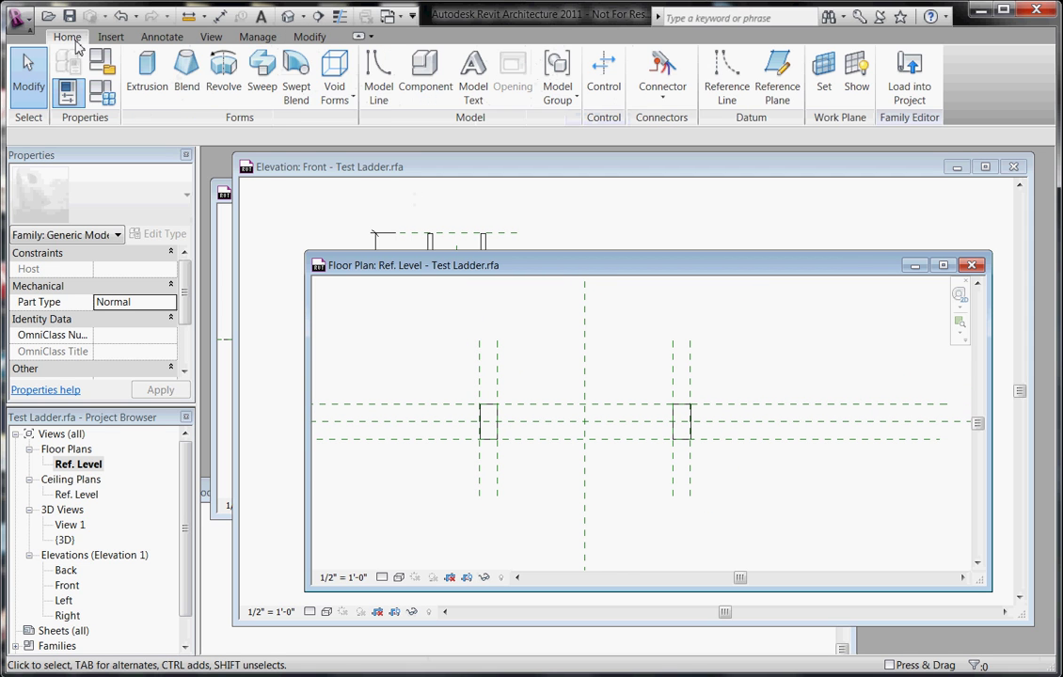
pyautogui.click(426, 89)
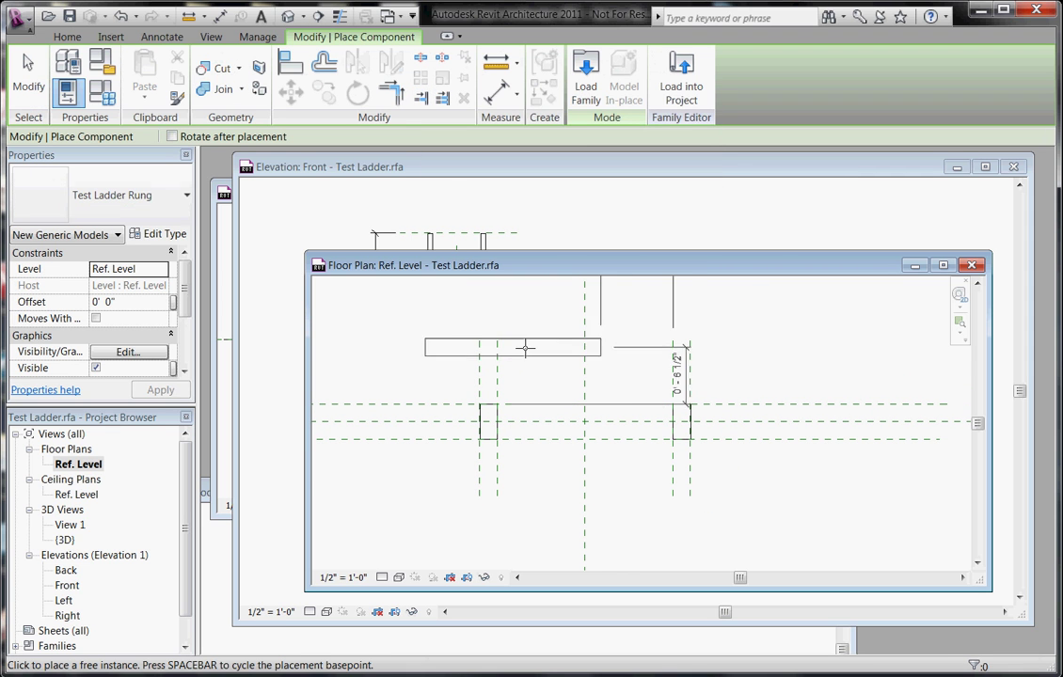
pyautogui.click(570, 320)
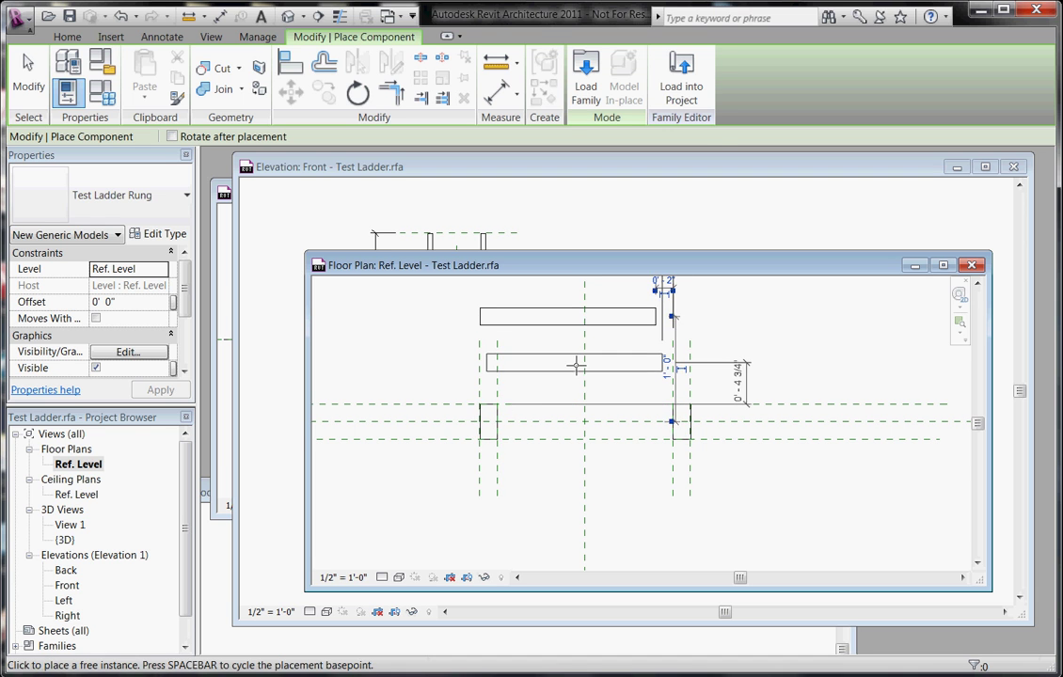
pyautogui.press('Escape')
pyautogui.press('Escape')
pyautogui.scroll(-1, 544, 430)
pyautogui.scroll(1, 544, 430)
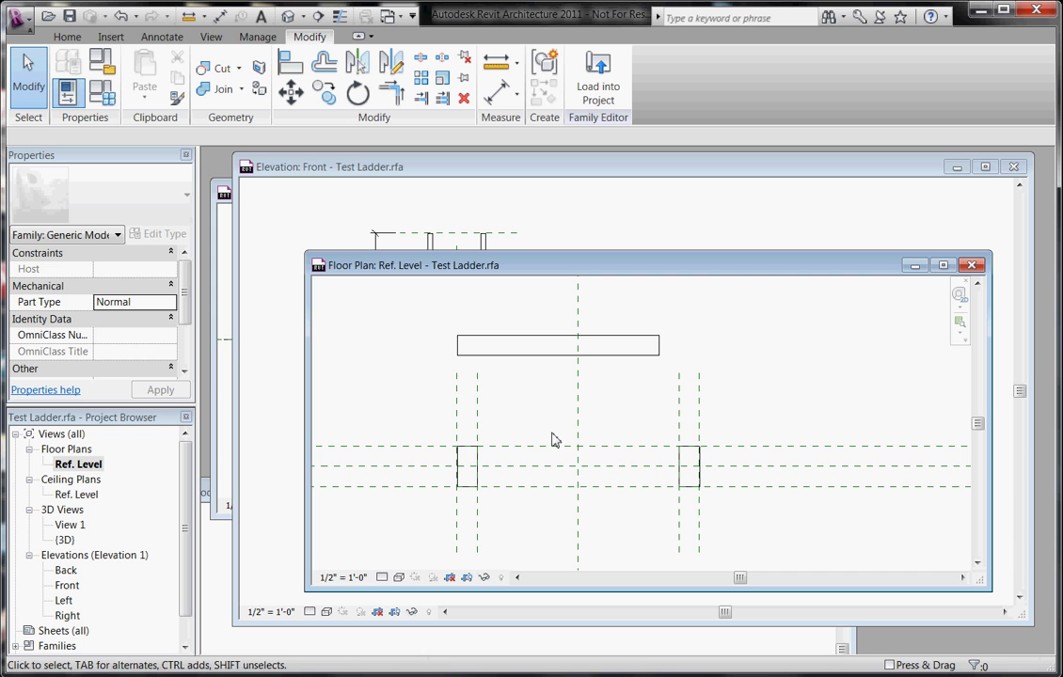
# - Align the rung to the Center (Left/Right) and Center (Front/Back) reference planes
pyautogui.press('a')
pyautogui.press('l')
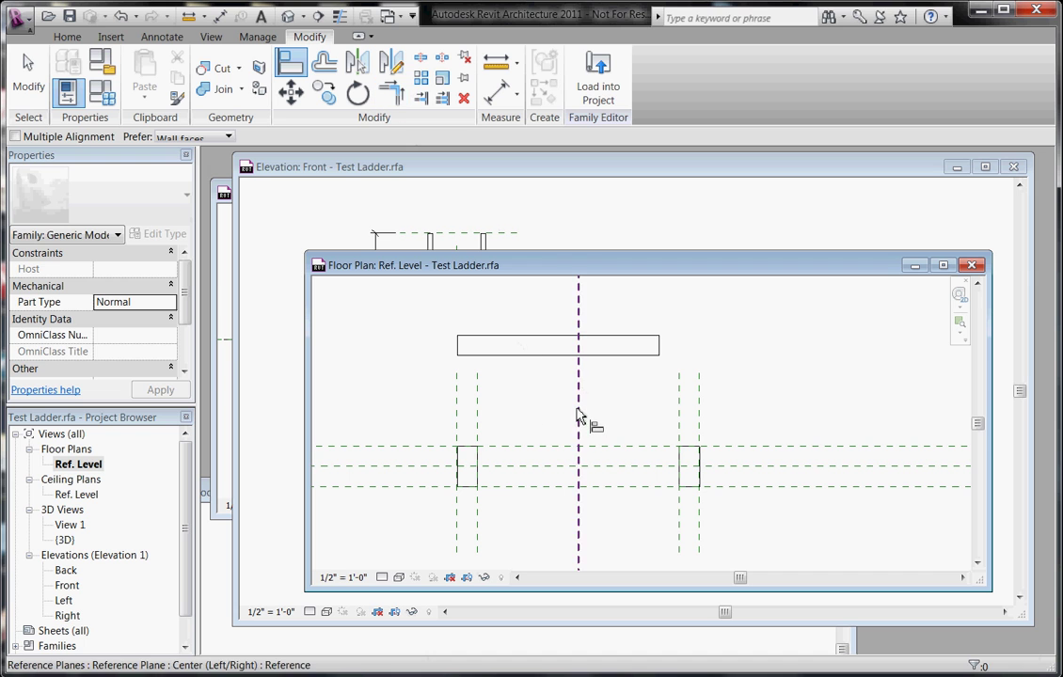
pyautogui.click(577, 414)
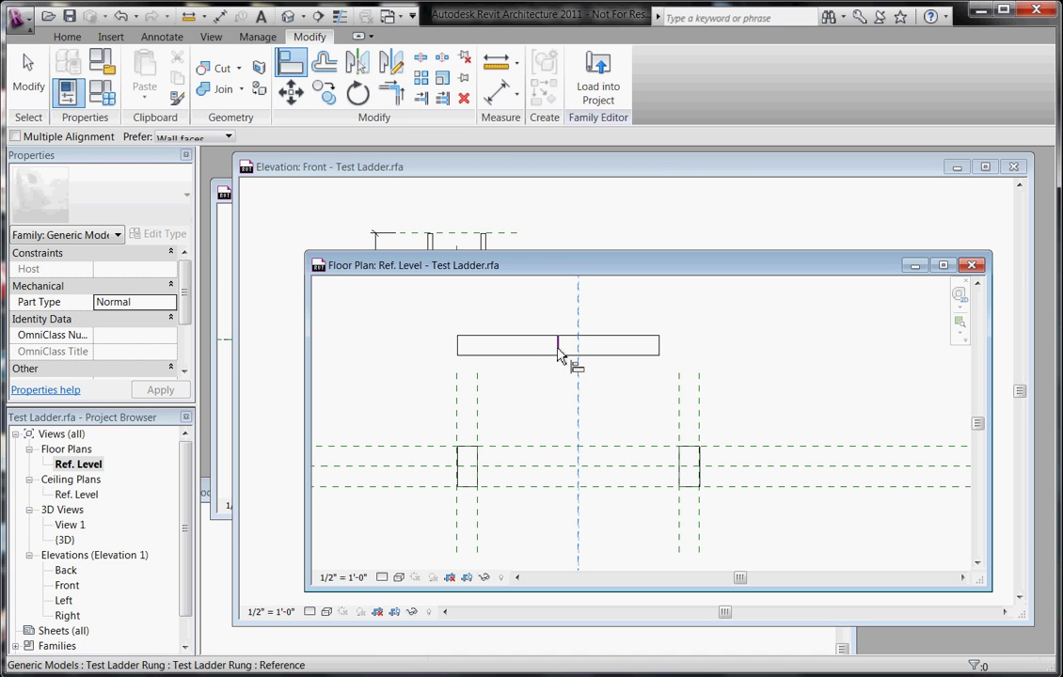
pyautogui.click(558, 355)
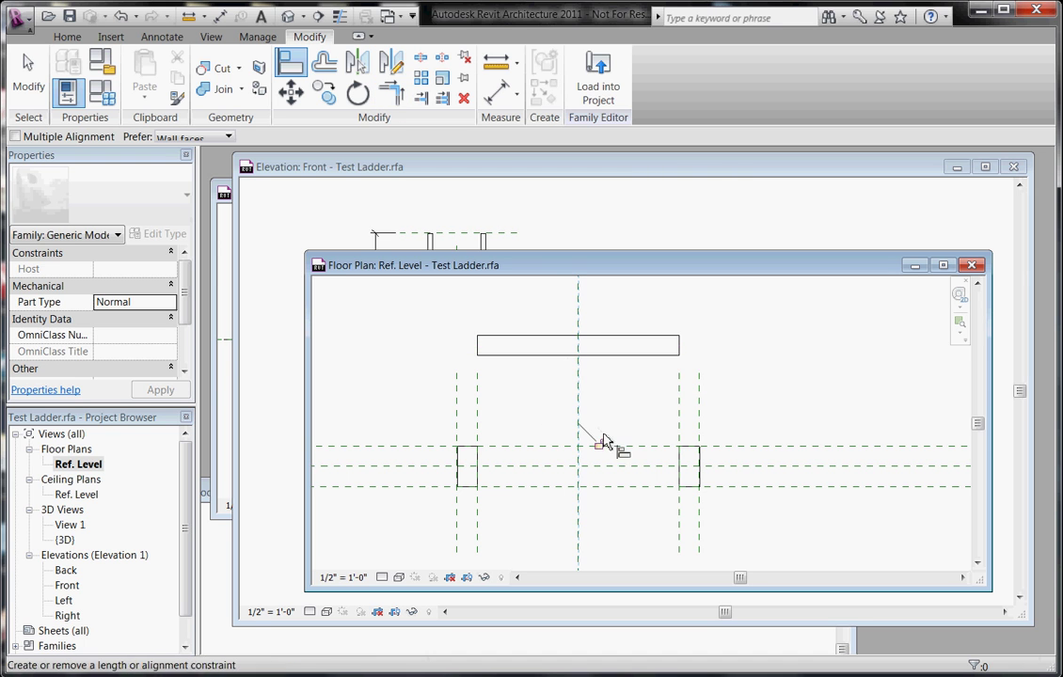
pyautogui.click(743, 468)
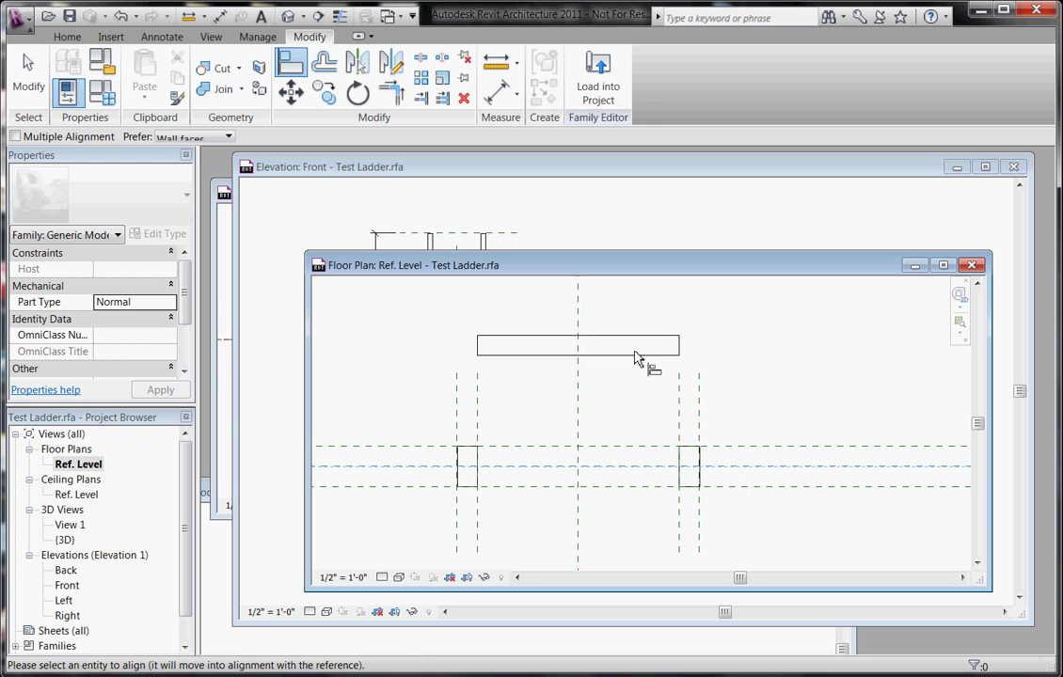
pyautogui.click(635, 347)
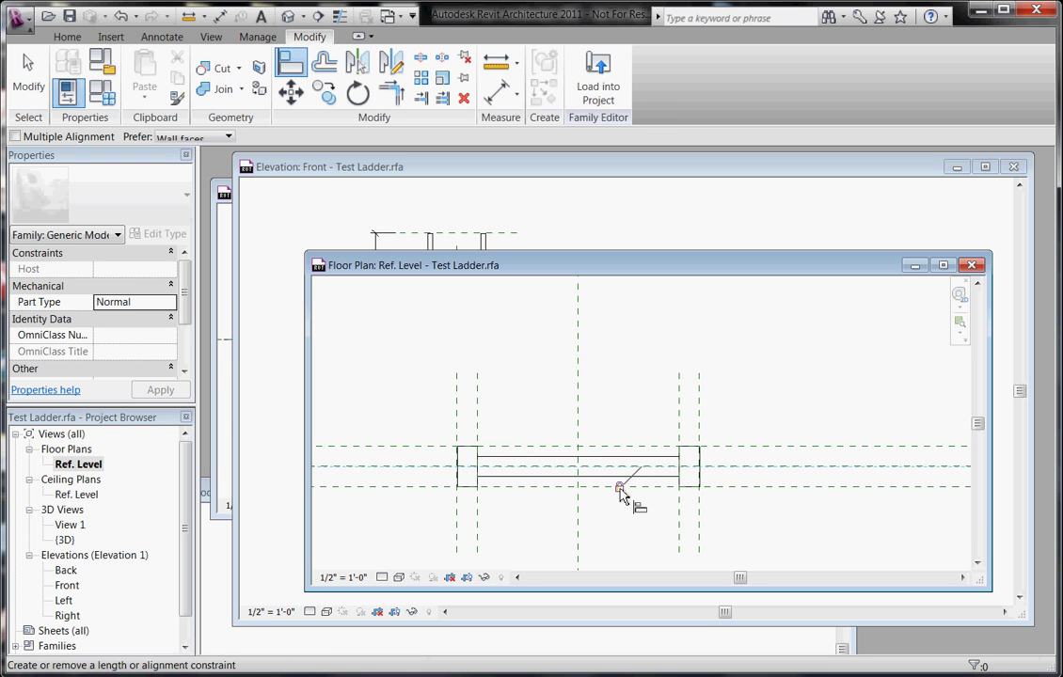
pyautogui.press('Escape')
pyautogui.press('Escape')
pyautogui.scroll(-1, 600, 461)
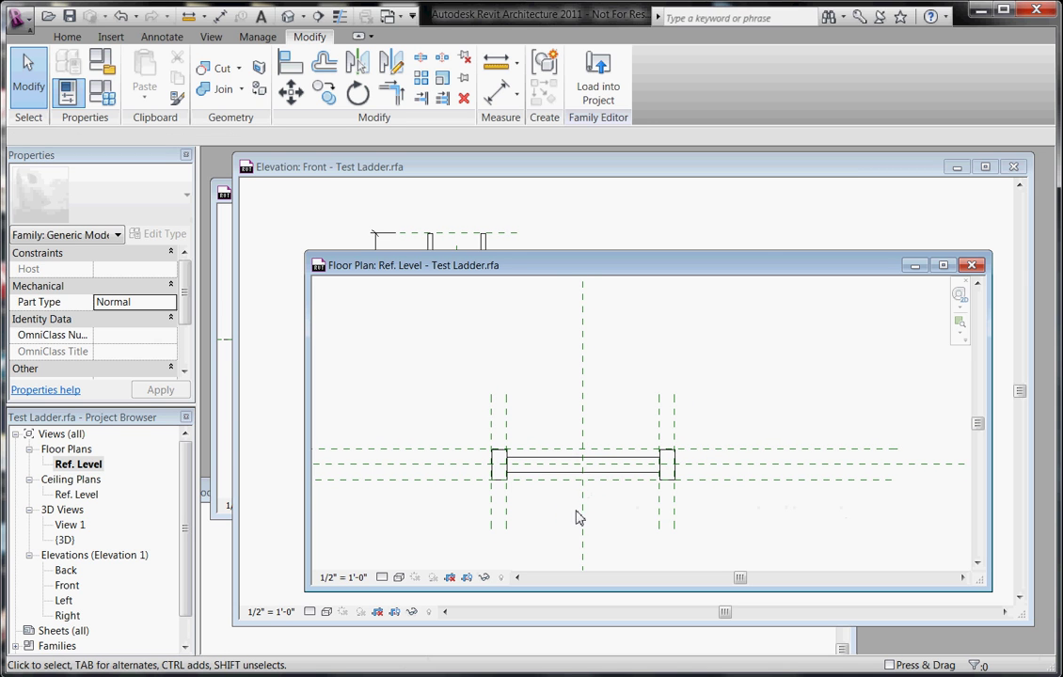
pyautogui.scroll(-1, 494, 328)
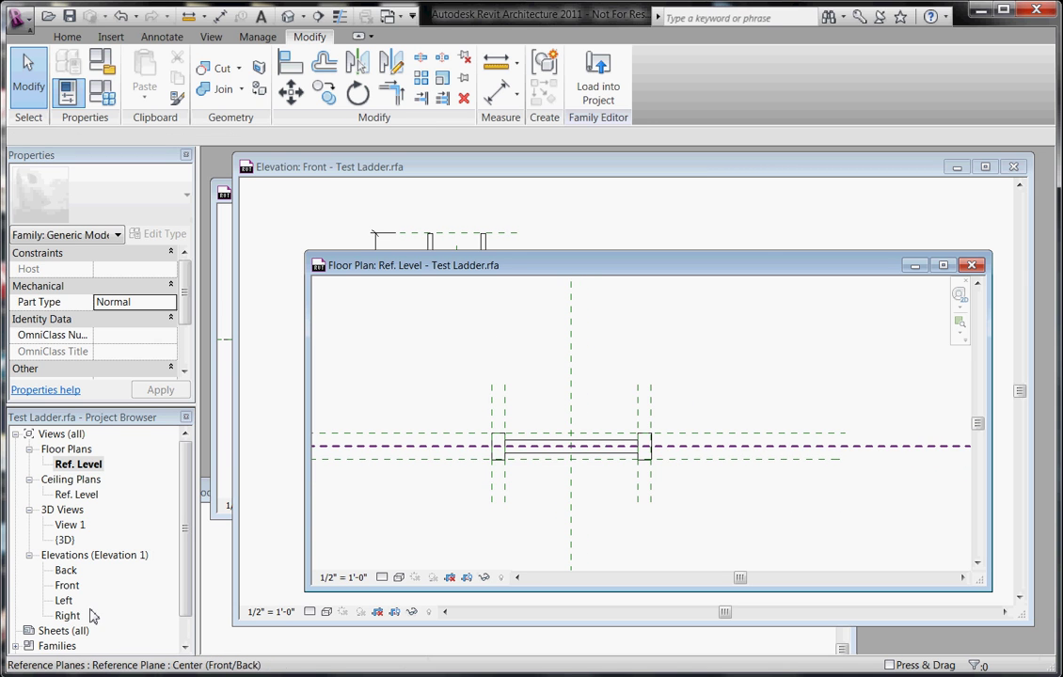
# - In the Front elevation, drag the rung higher up the ladder
pyautogui.doubleClick(69, 586)
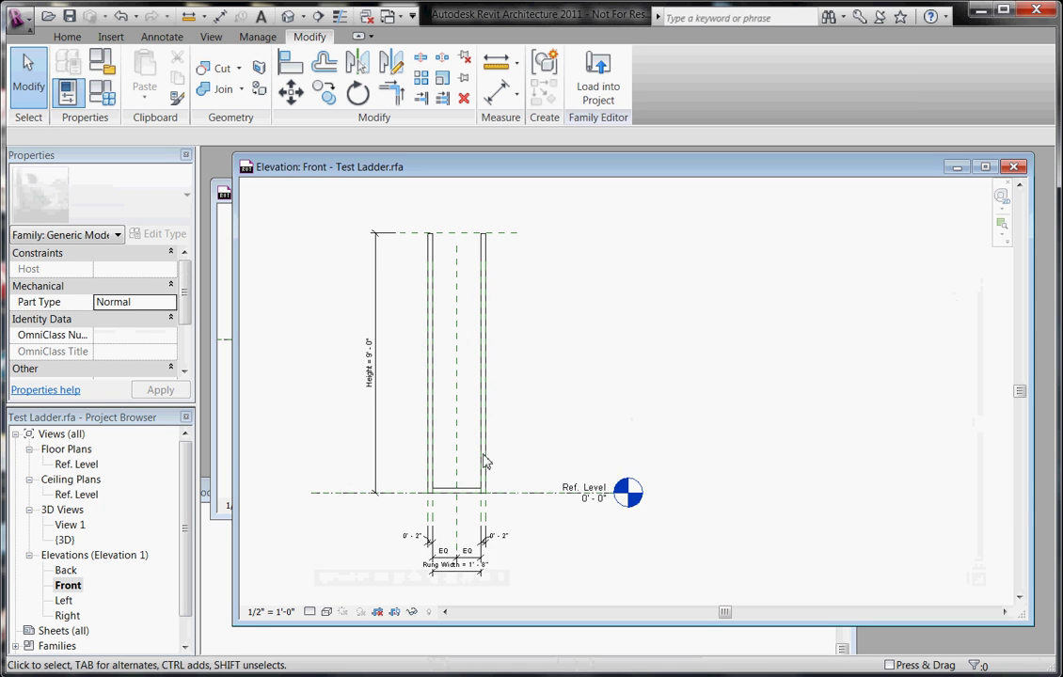
pyautogui.scroll(4, 483, 458)
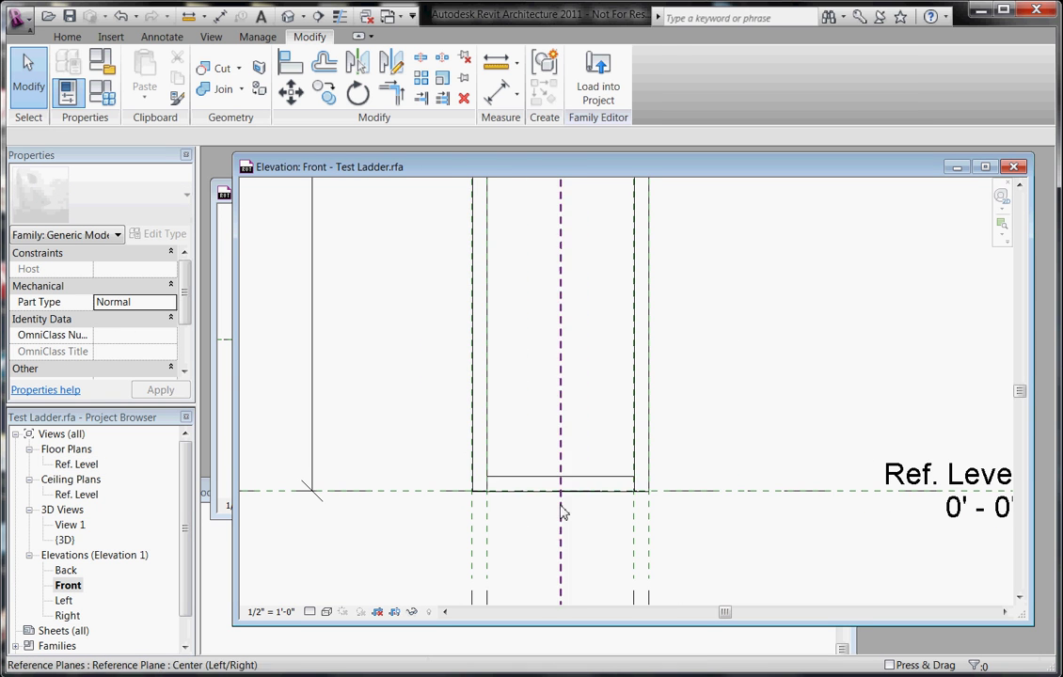
pyautogui.click(547, 486)
pyautogui.scroll(2, 540, 482)
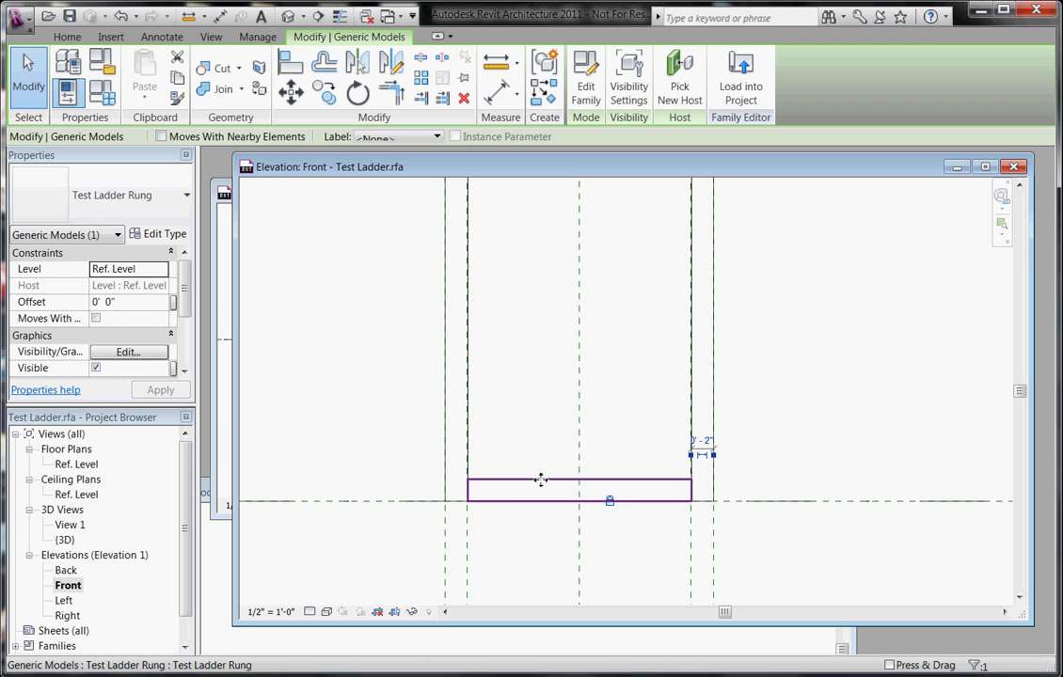
pyautogui.moveTo(541, 480); pyautogui.dragTo(543, 374)
pyautogui.click(550, 439)
pyautogui.scroll(-1, 573, 442)
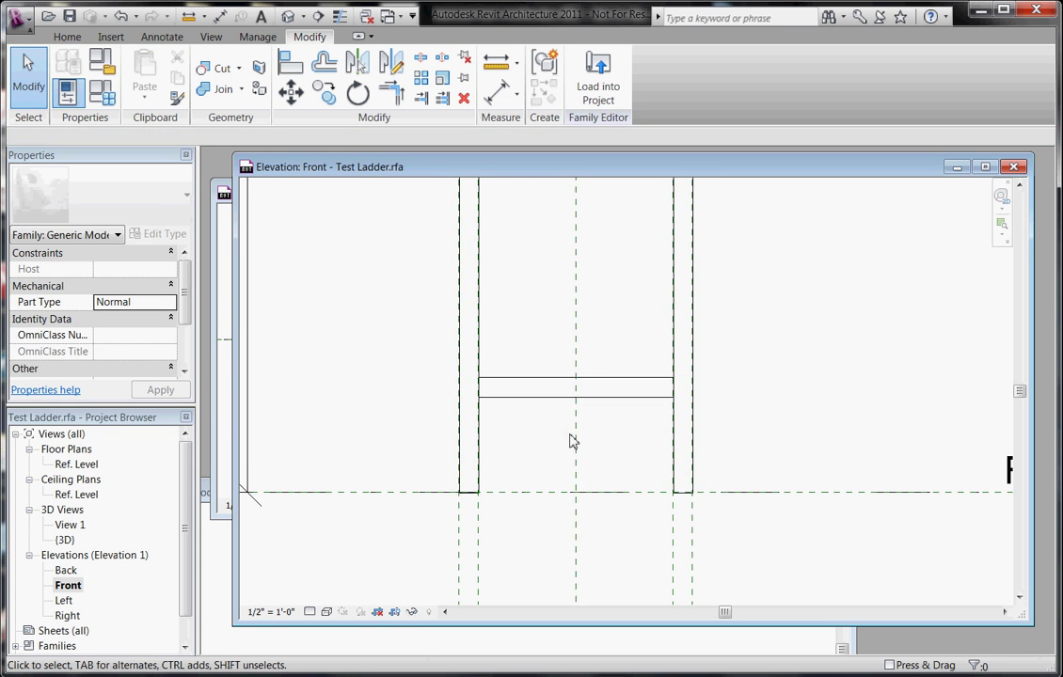
# - Dimension from Ref. Level to the rung, placing it left of the ladder
pyautogui.press('d')
pyautogui.press('i')
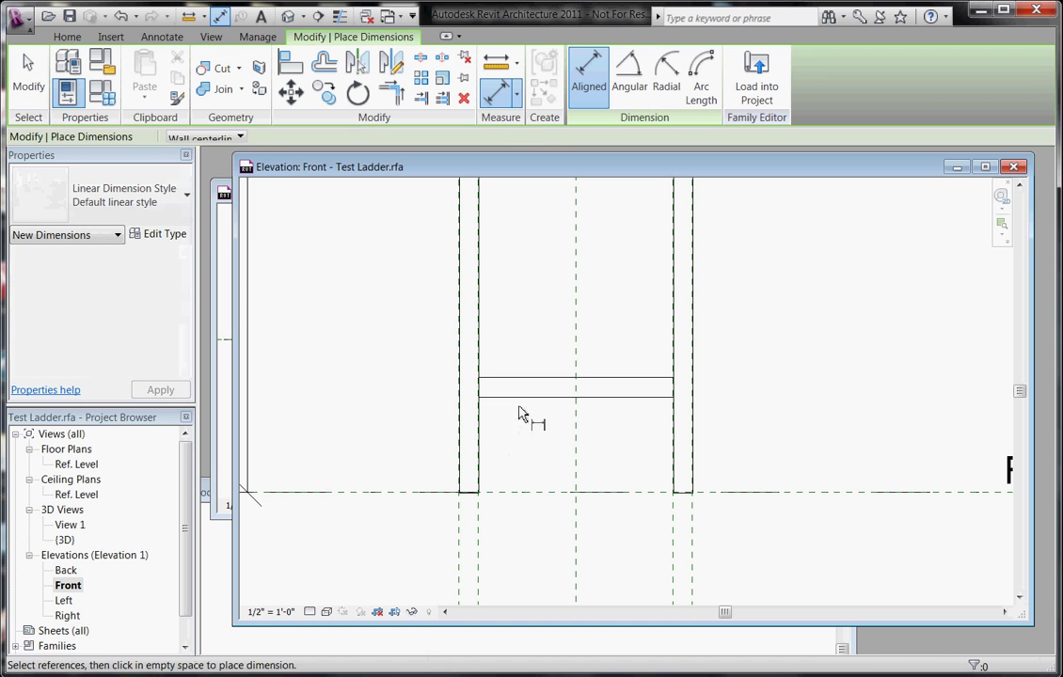
pyautogui.click(524, 492)
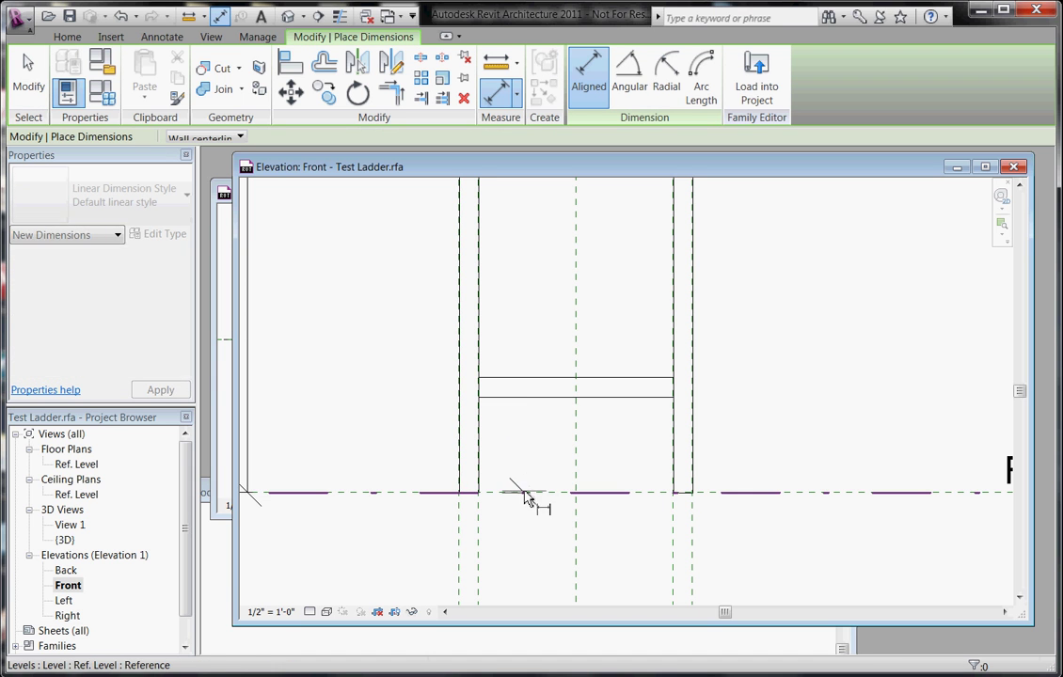
pyautogui.click(539, 394)
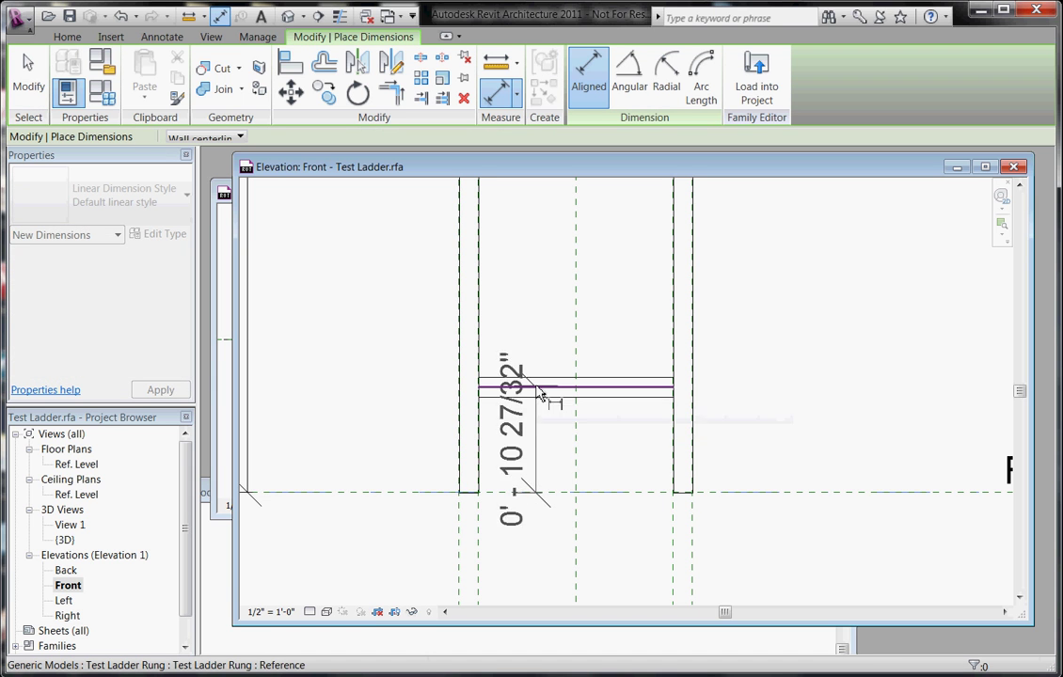
pyautogui.click(344, 433)
pyautogui.scroll(-1, 504, 463)
pyautogui.scroll(-1, 504, 463)
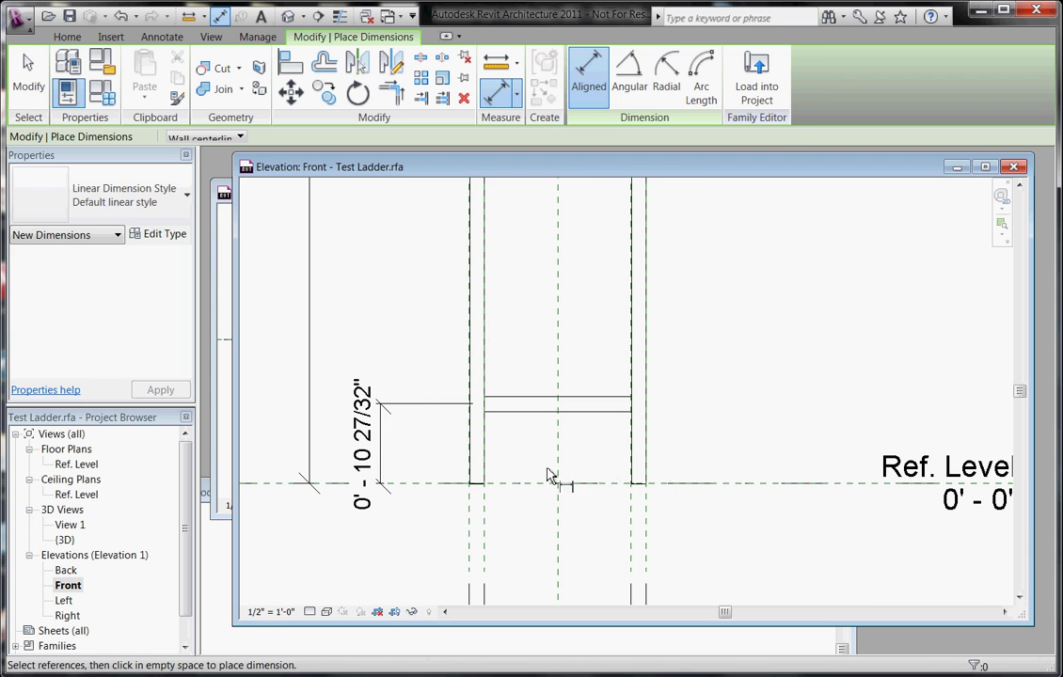
pyautogui.press('Escape')
pyautogui.press('Escape')
# - Set the rung's height dimension to 1'-0"
pyautogui.click(516, 411)
pyautogui.click(373, 442)
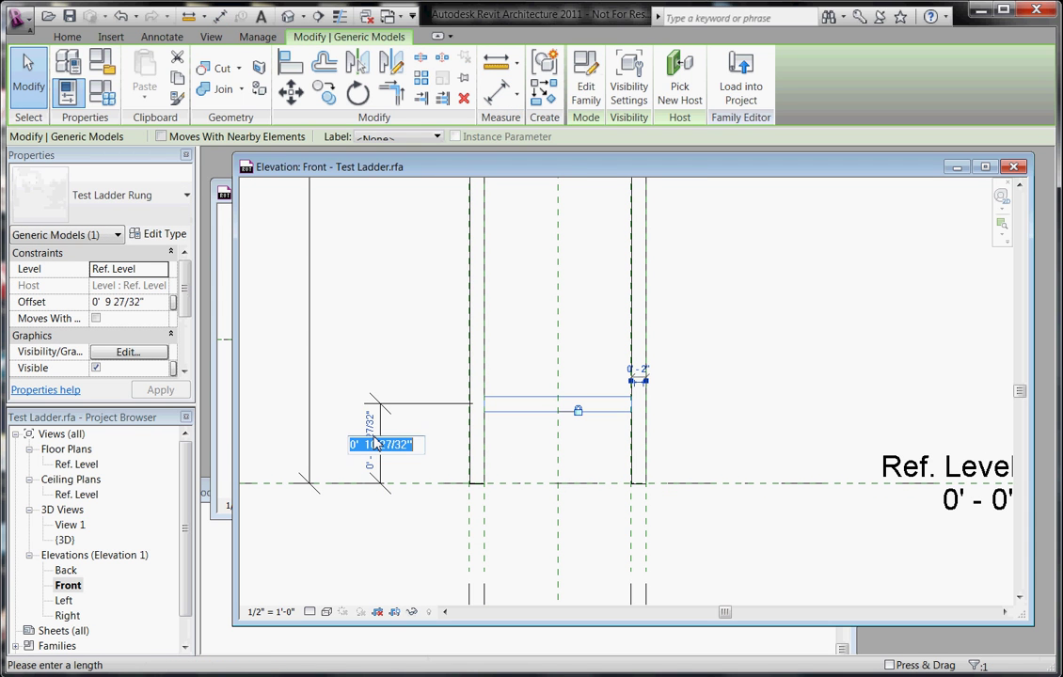
pyautogui.write('1')
pyautogui.press('Return')
pyautogui.click(422, 539)
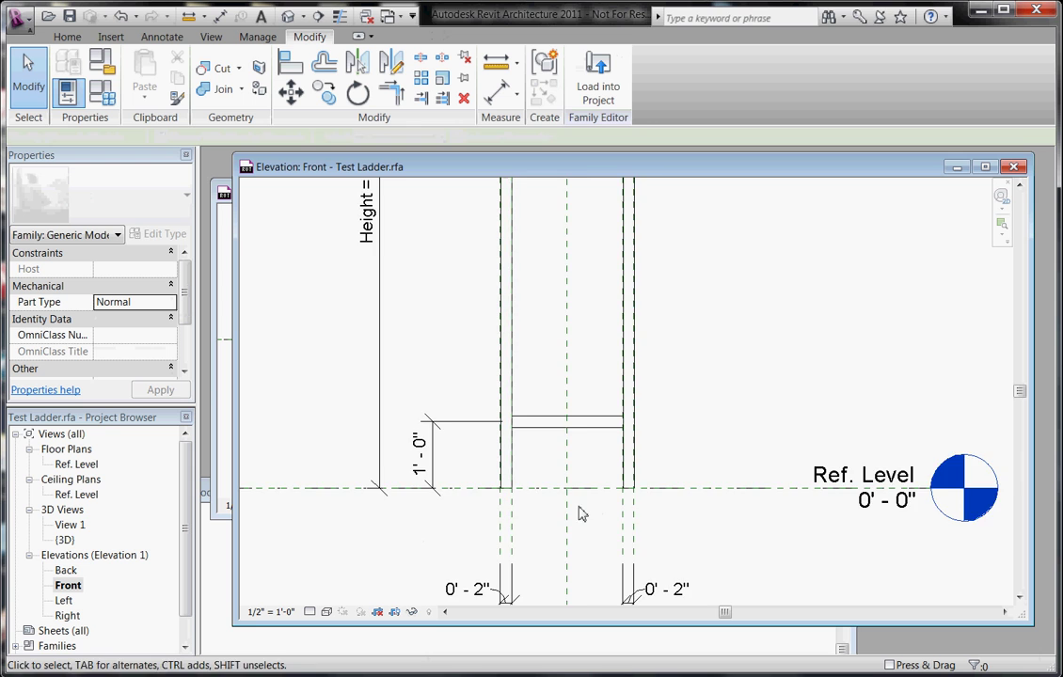
pyautogui.scroll(2, 482, 477)
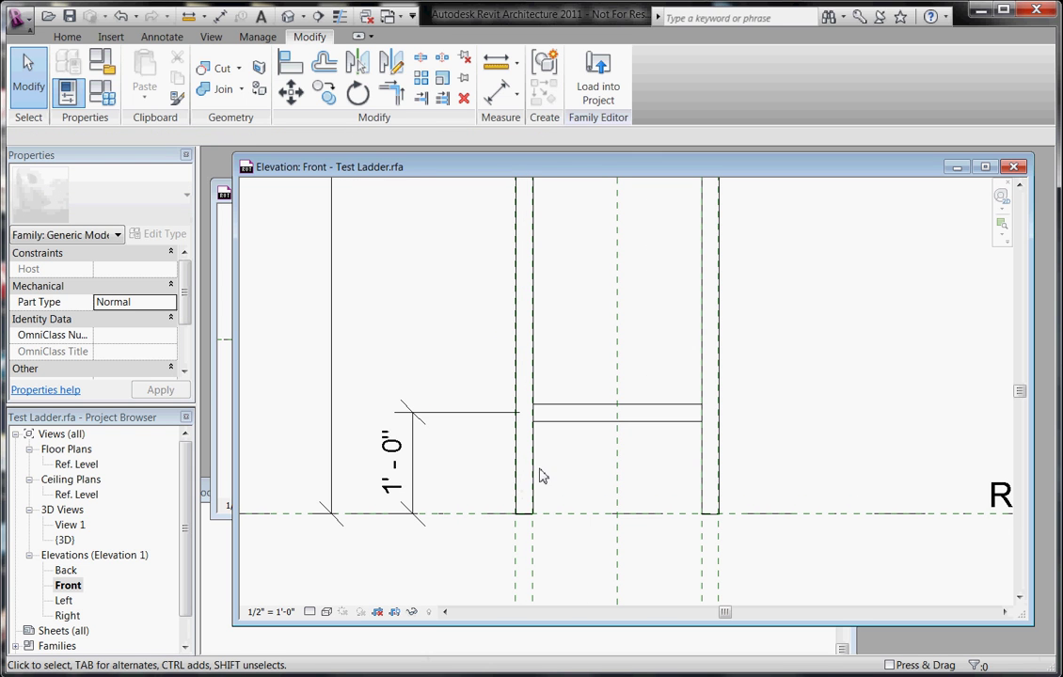
pyautogui.scroll(-1, 423, 439)
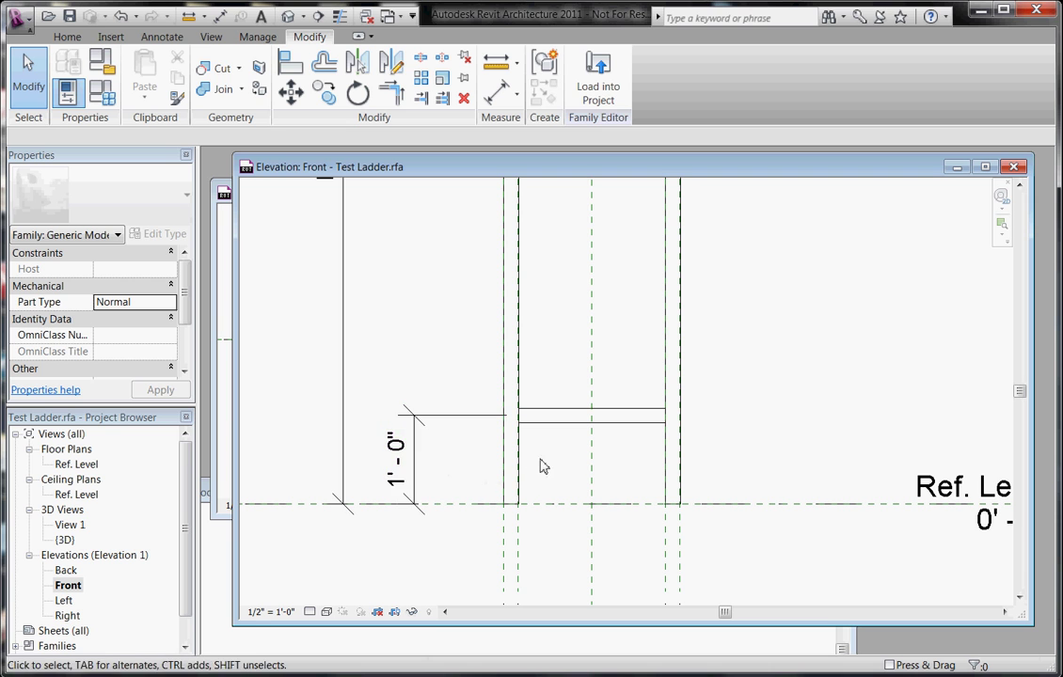
# - Select the 1'-0" rung dimension and start adding a new label parameter
pyautogui.click(418, 455)
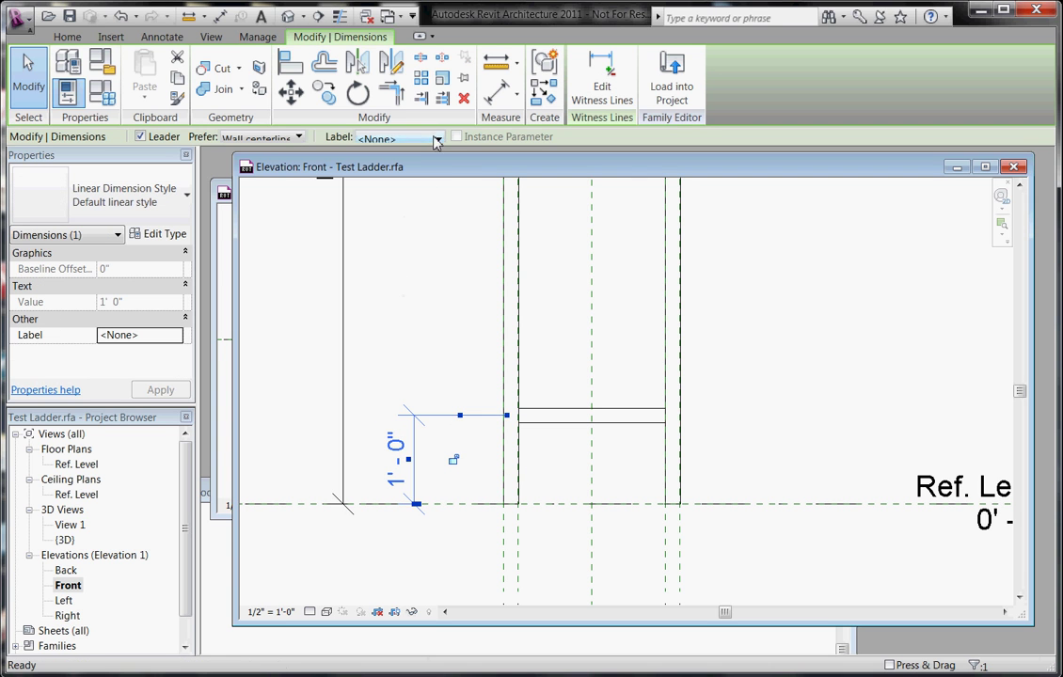
pyautogui.click(435, 138)
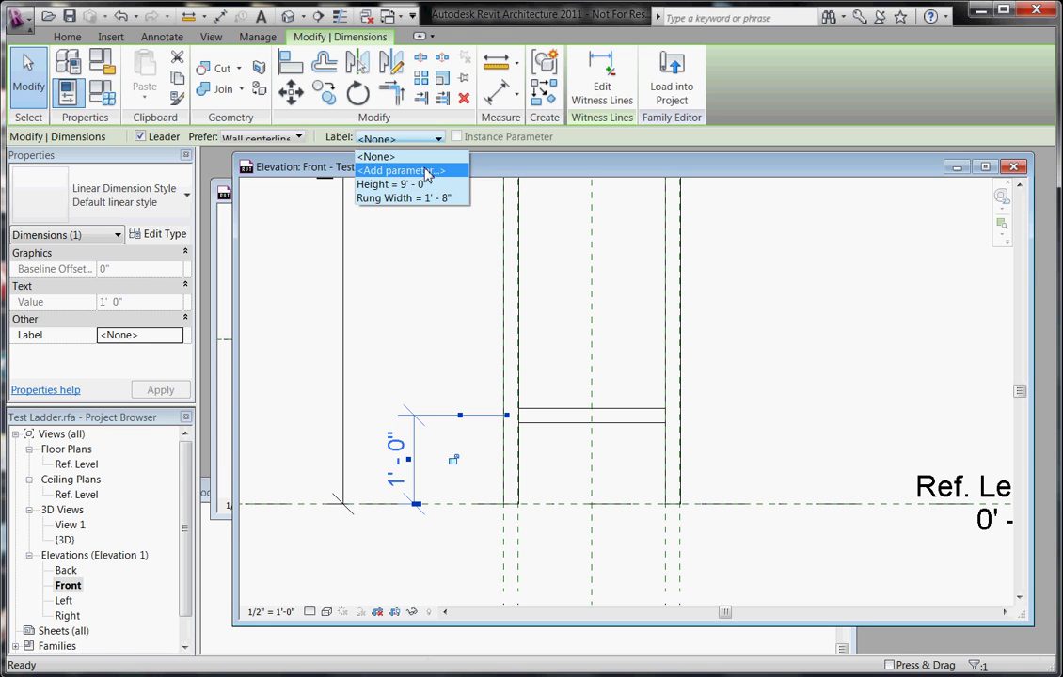
pyautogui.press('Escape')
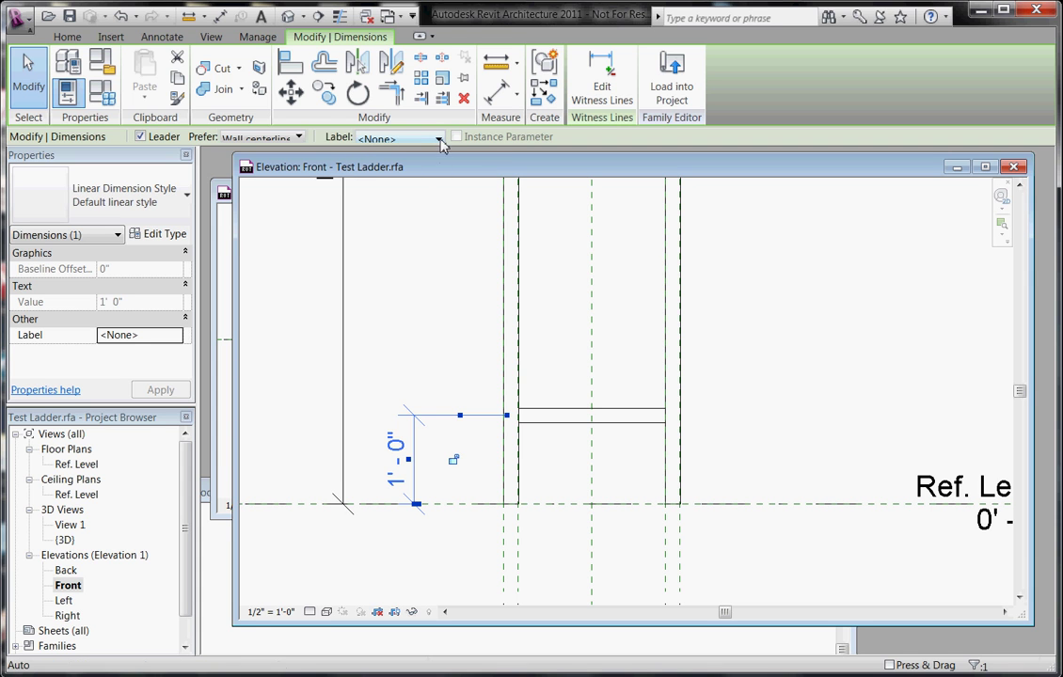
pyautogui.click(440, 139)
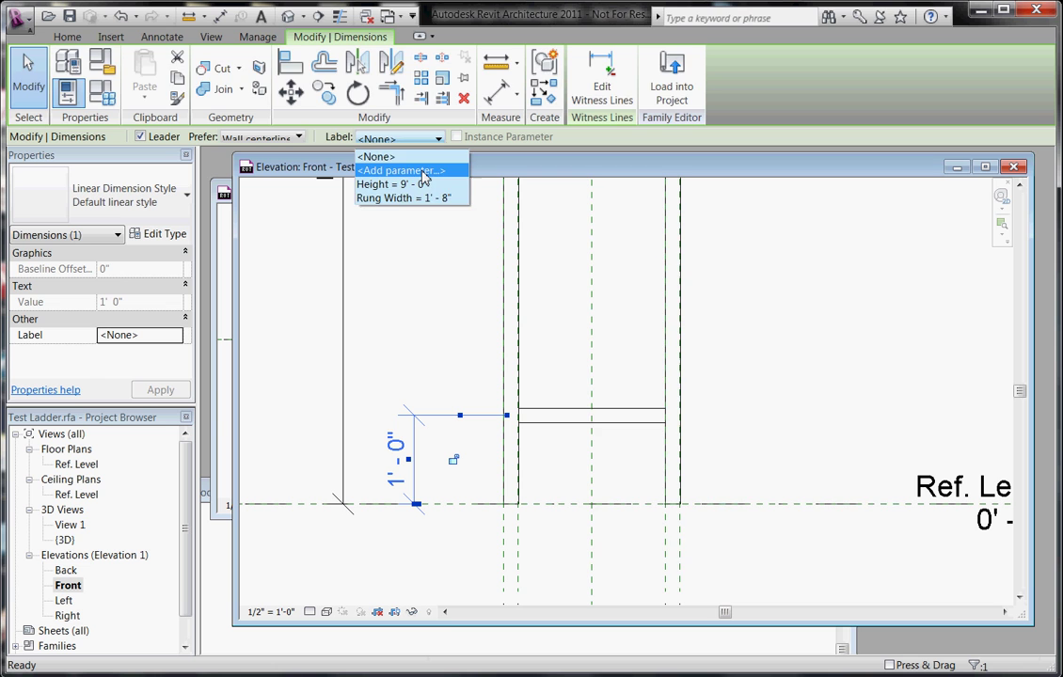
pyautogui.click(393, 175)
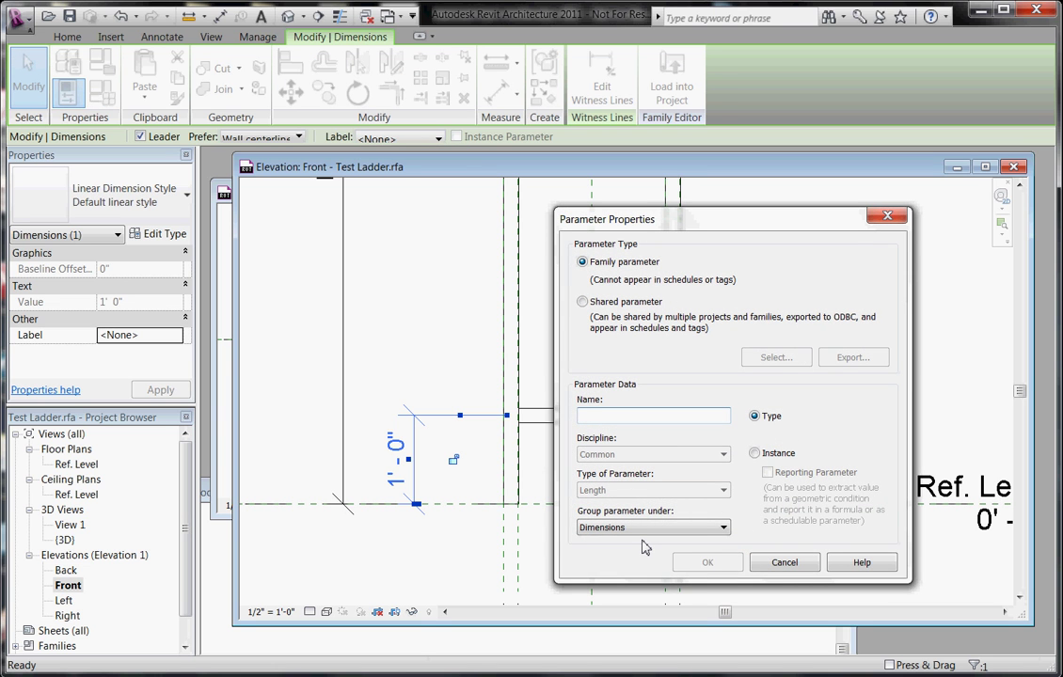
# - Name the parameter Rung Spacing, make it an instance parameter, and confirm
pyautogui.write('Rung Spacing')
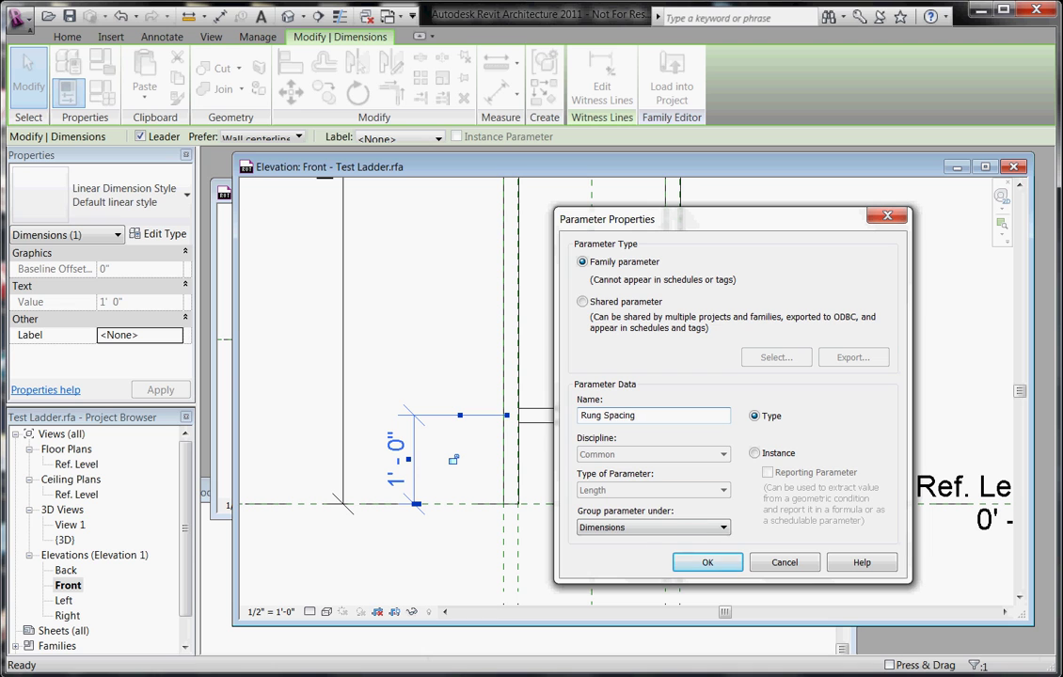
pyautogui.click(755, 453)
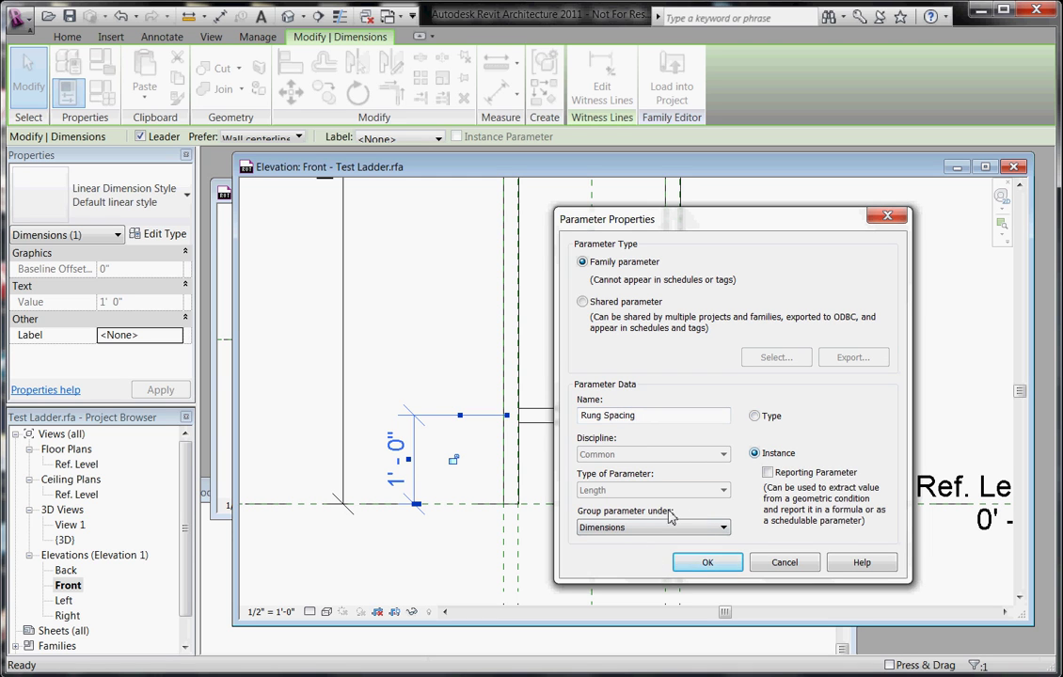
pyautogui.click(705, 562)
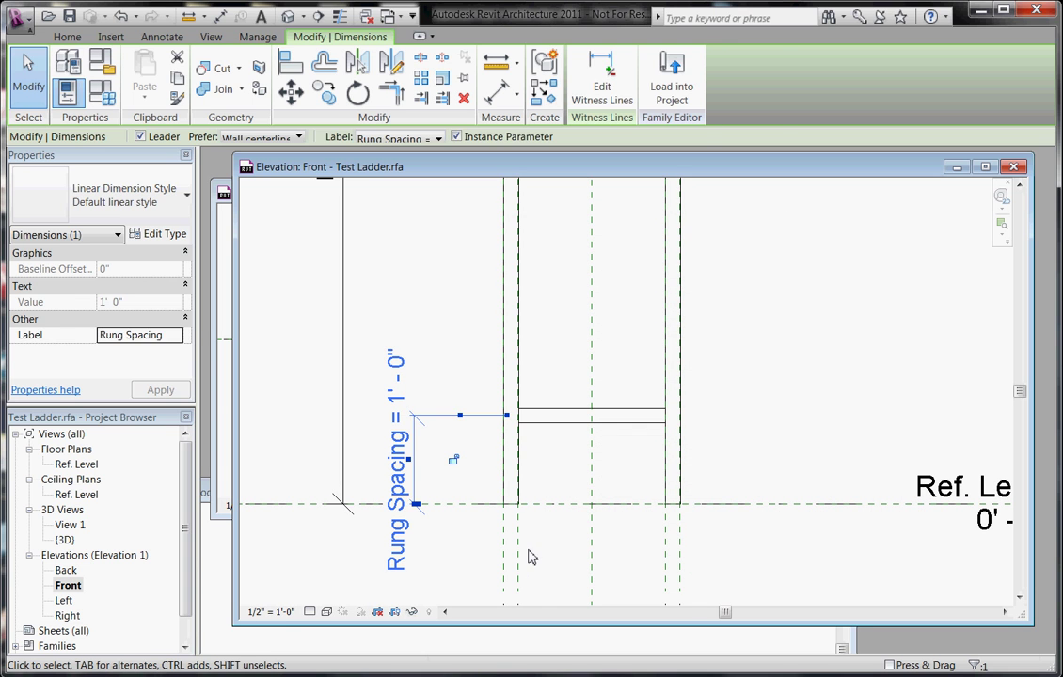
pyautogui.press('Escape')
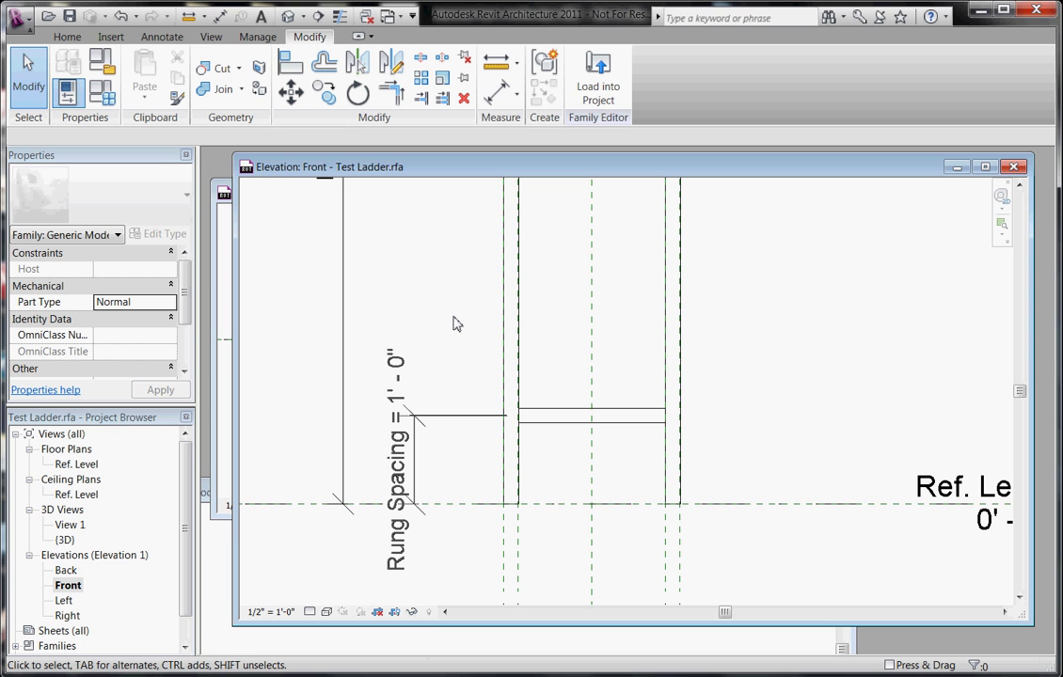
pyautogui.scroll(-2, 481, 522)
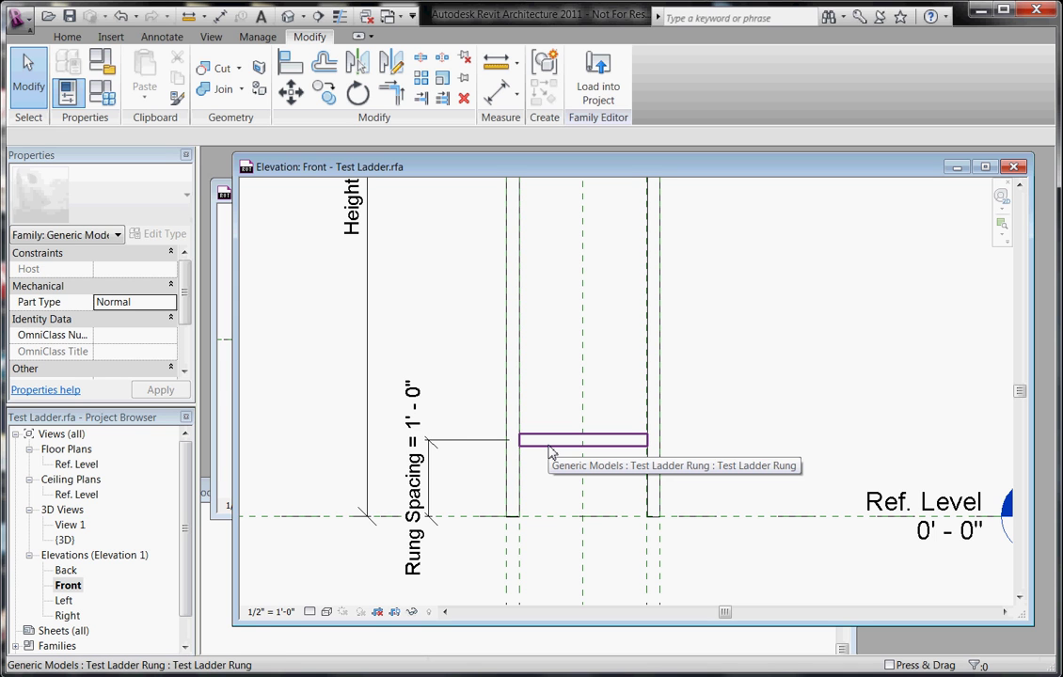
pyautogui.scroll(-1, 548, 452)
pyautogui.scroll(2, 547, 453)
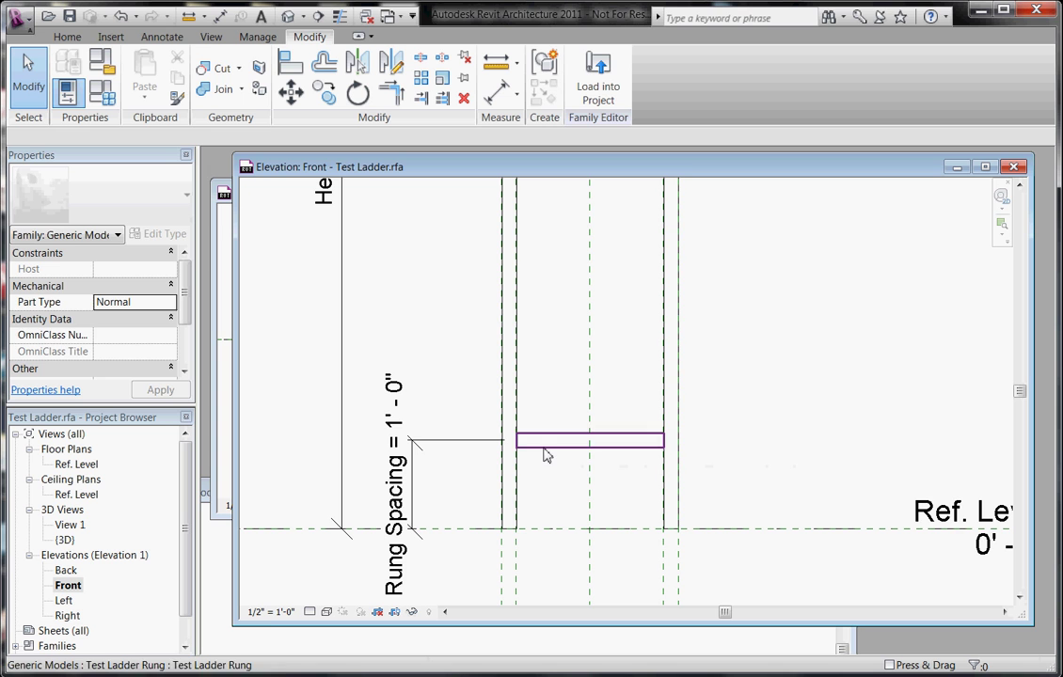
# - Array the rung into 2 copies with Move To 2nd, the second 1' above
pyautogui.click(551, 452)
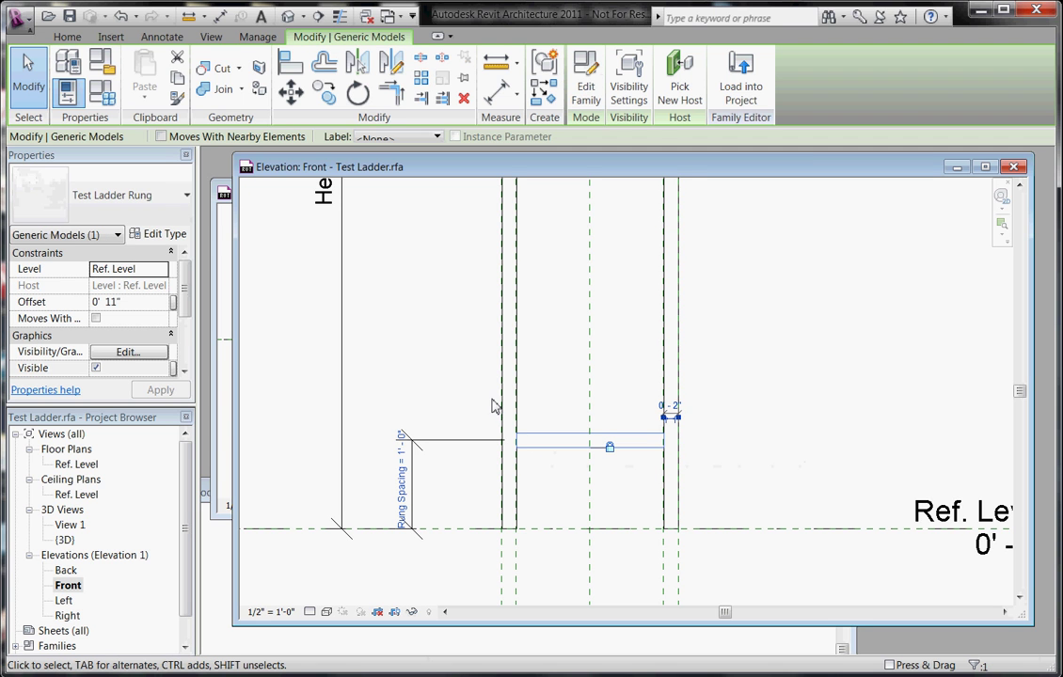
pyautogui.click(421, 64)
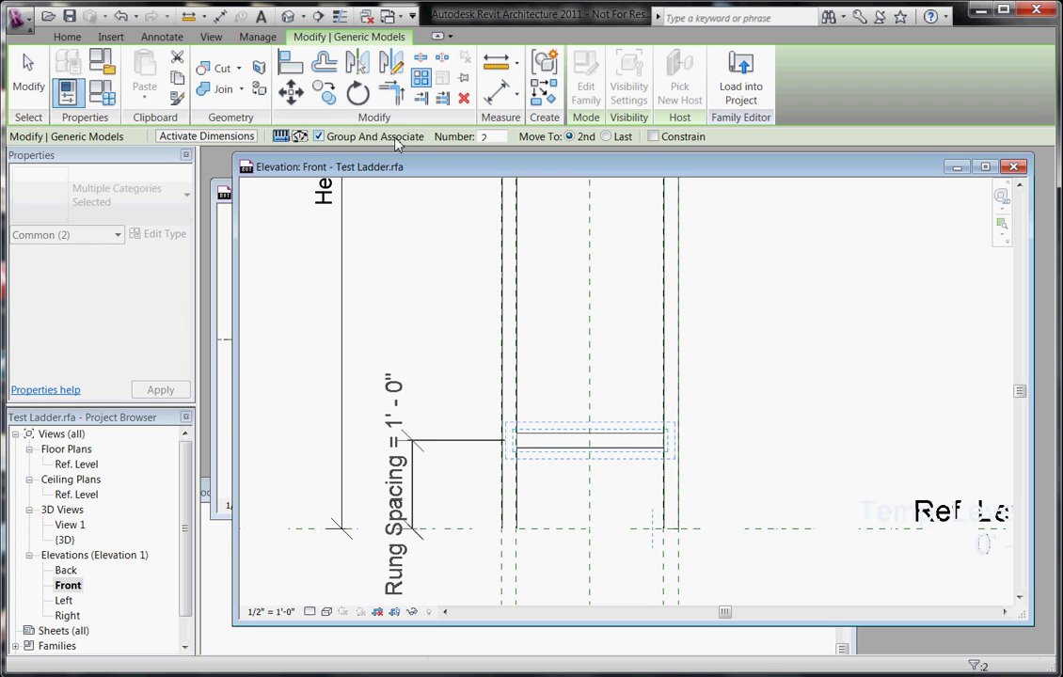
pyautogui.doubleClick(493, 138)
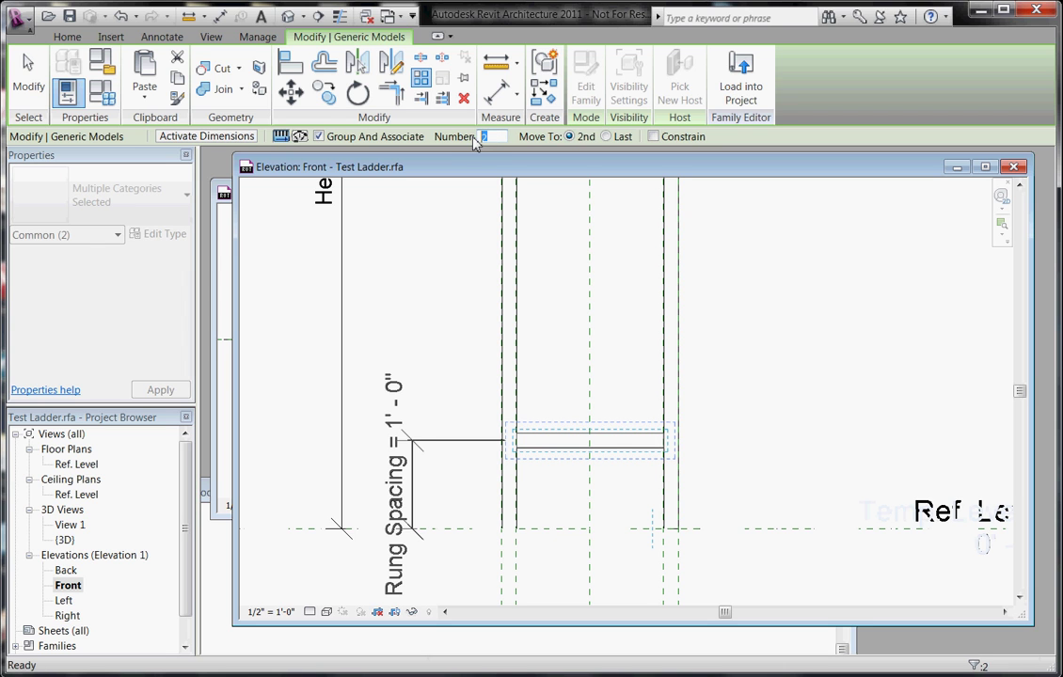
pyautogui.click(499, 137)
pyautogui.click(468, 401)
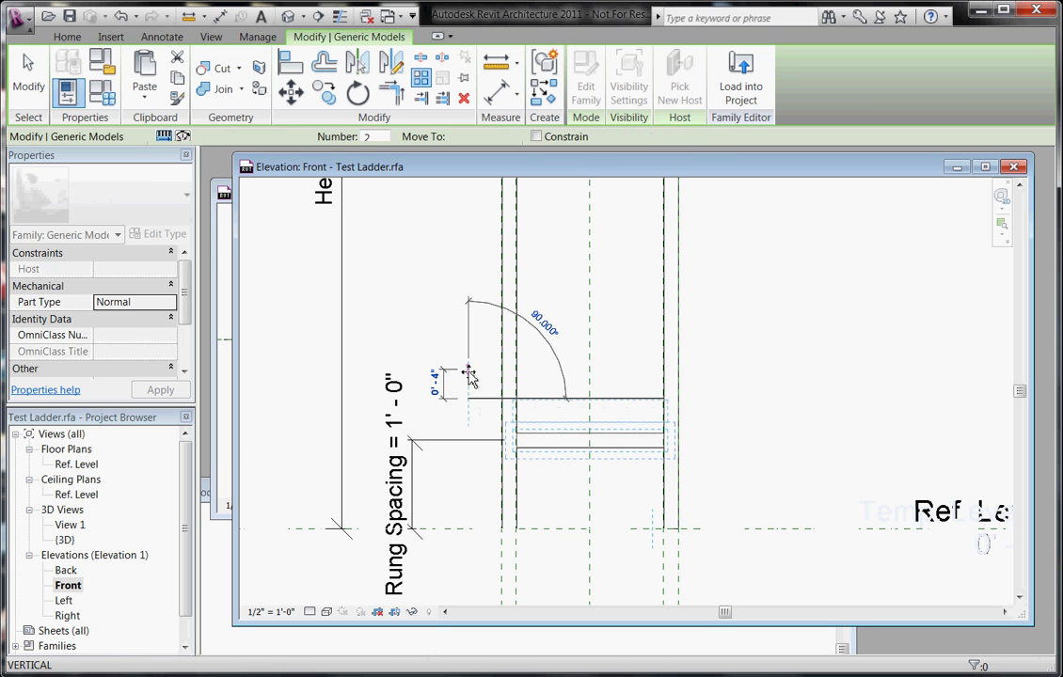
pyautogui.write("1'")
pyautogui.press('Return')
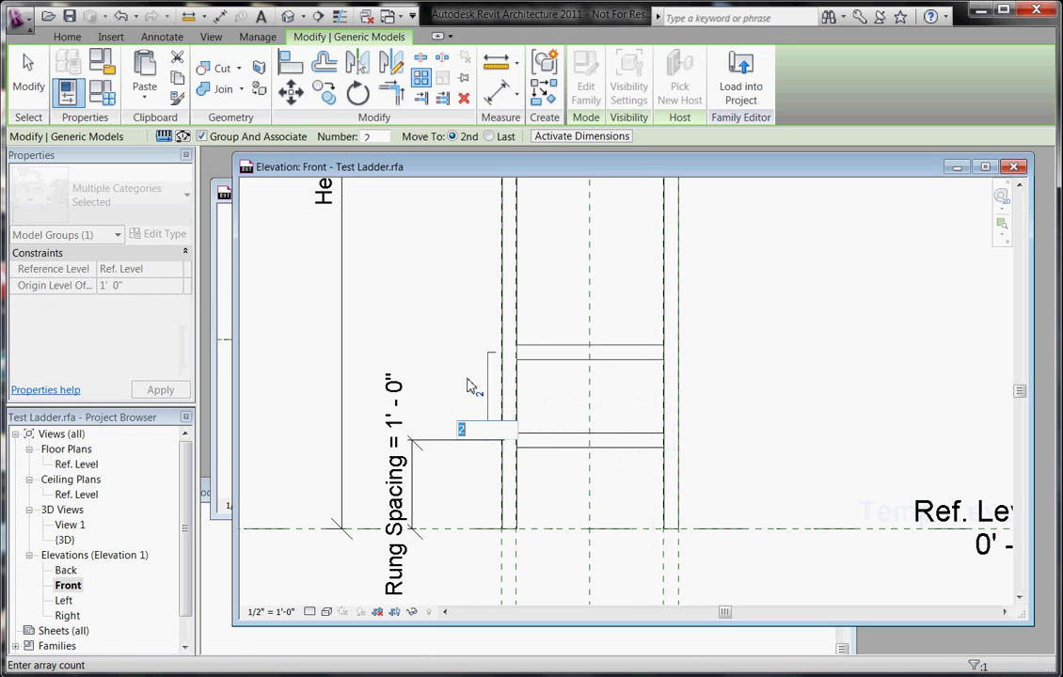
pyautogui.click(552, 399)
# - Align the upper rung's centre reference to the lower rung's reference
pyautogui.scroll(-1, 549, 398)
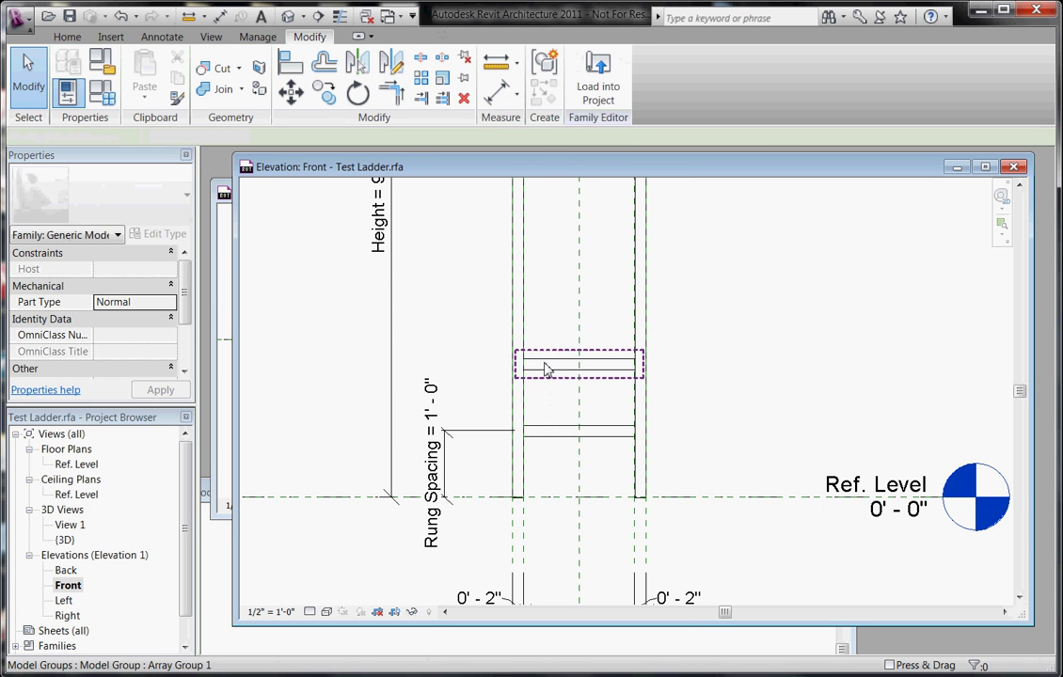
pyautogui.scroll(2, 583, 397)
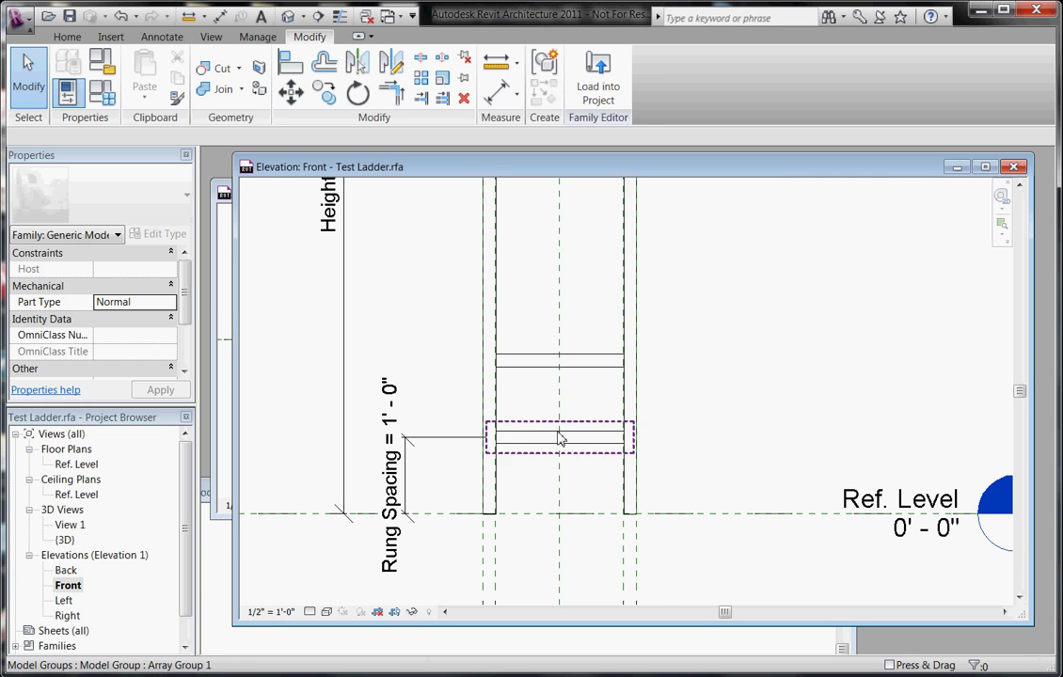
pyautogui.scroll(2, 559, 439)
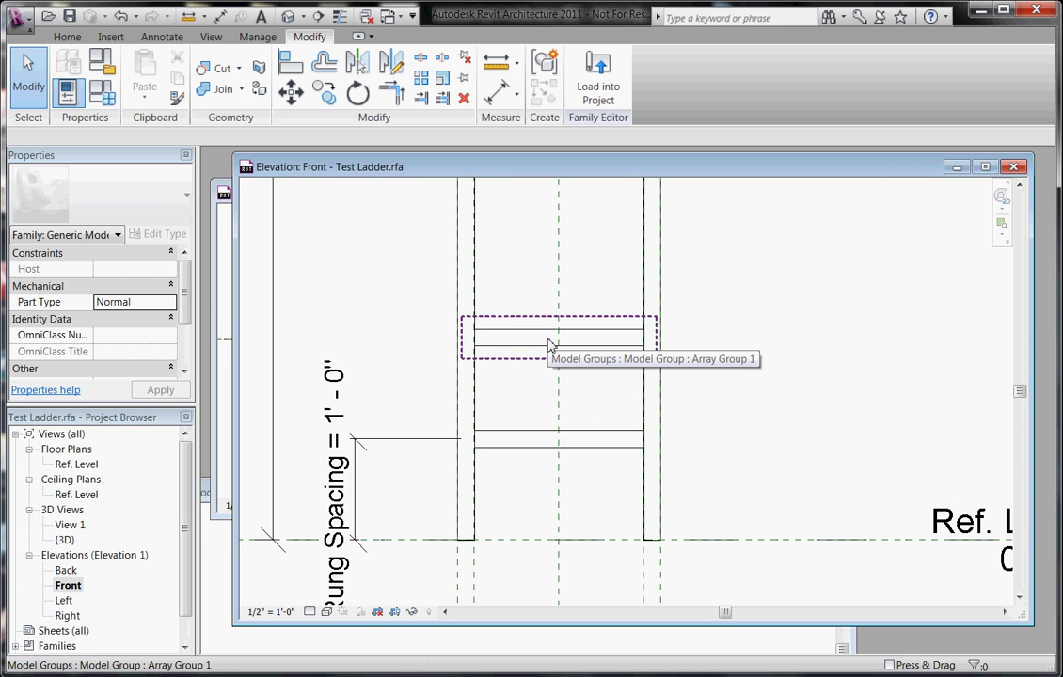
pyautogui.scroll(-2, 565, 367)
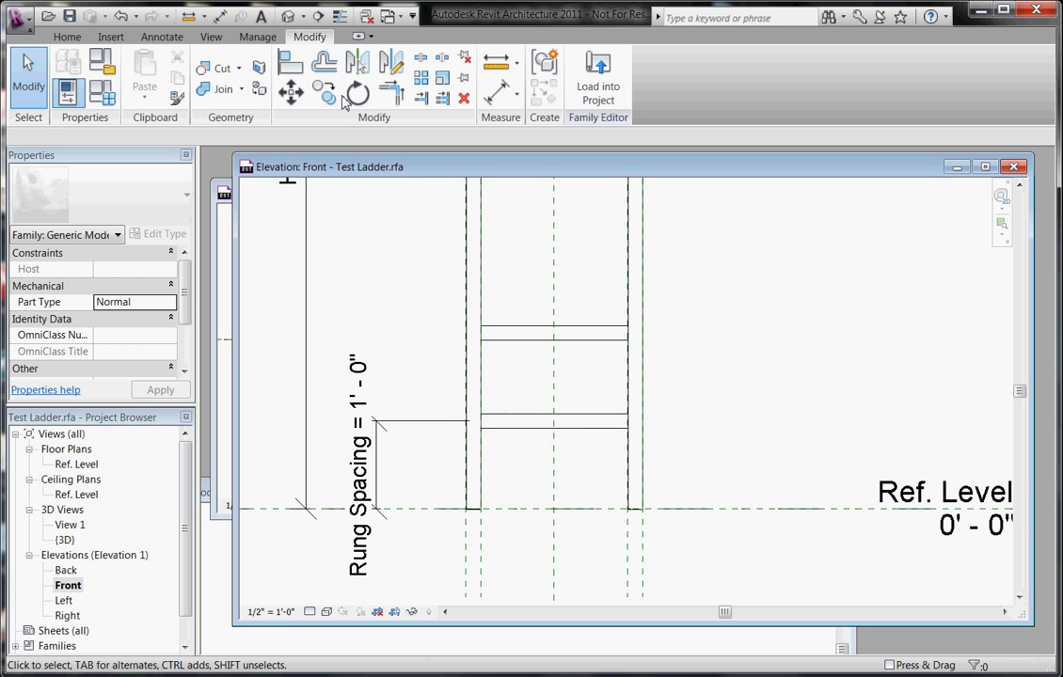
pyautogui.click(291, 62)
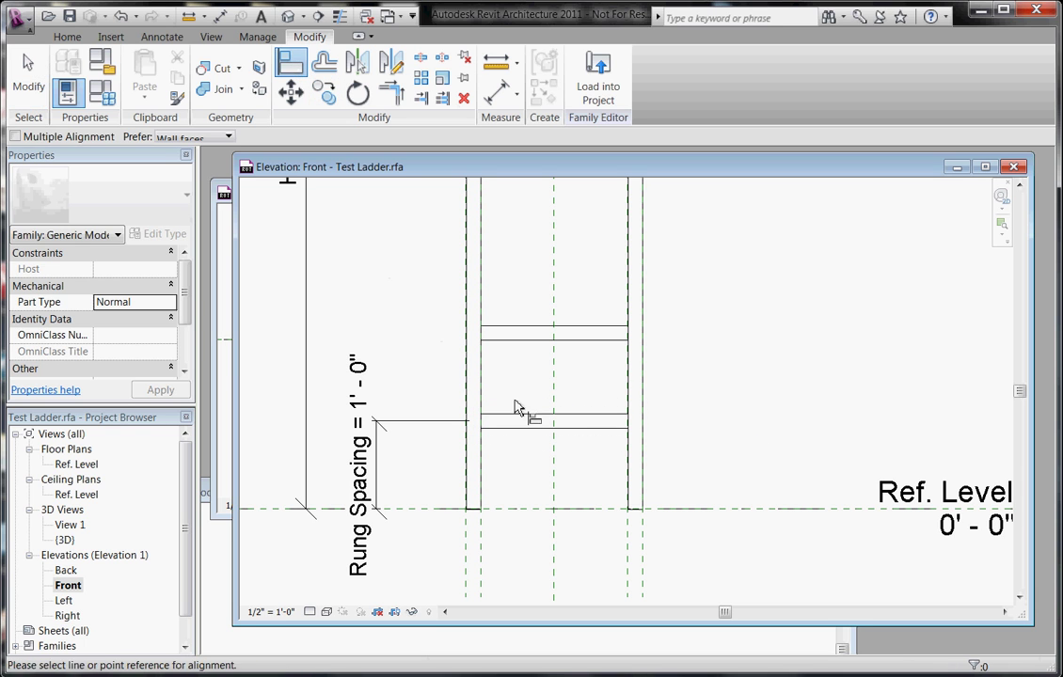
pyautogui.scroll(1, 555, 426)
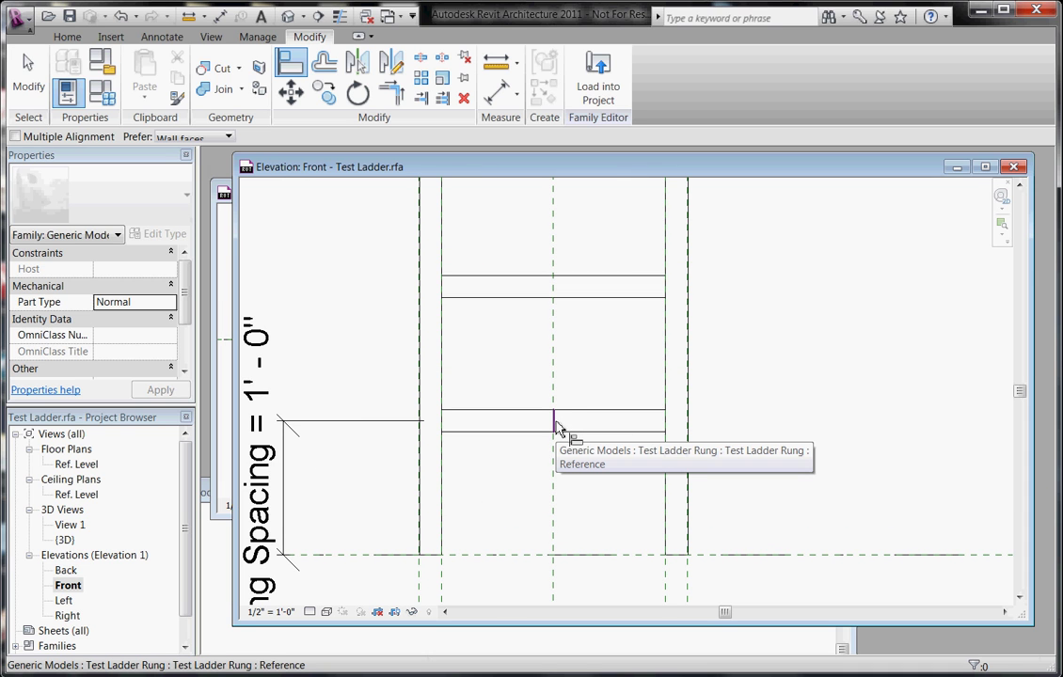
pyautogui.click(555, 426)
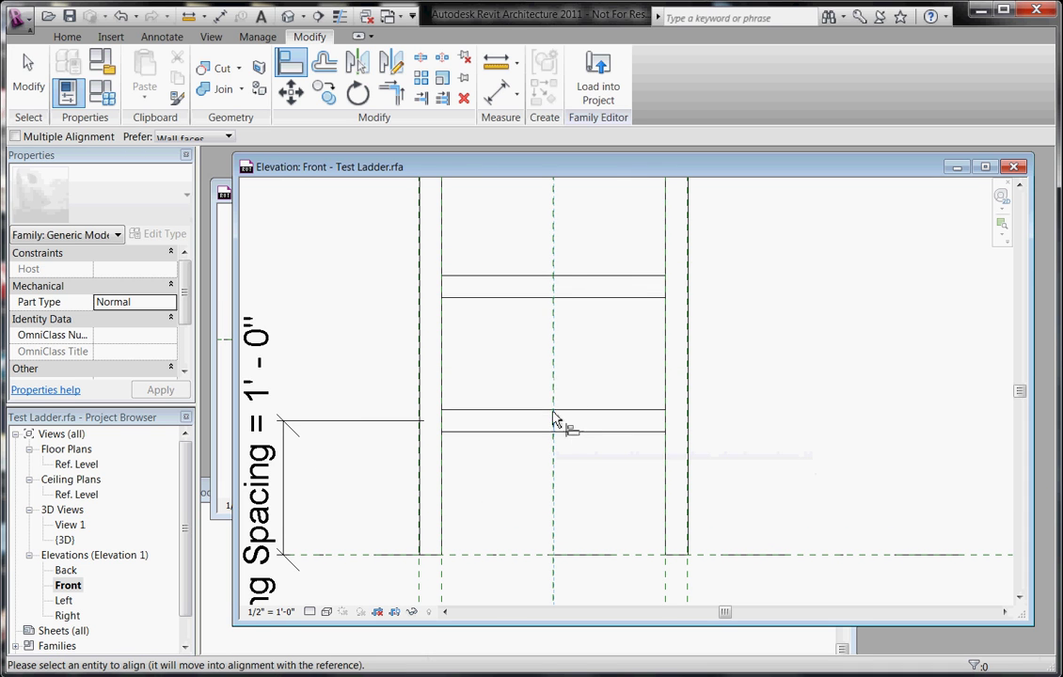
pyautogui.click(555, 295)
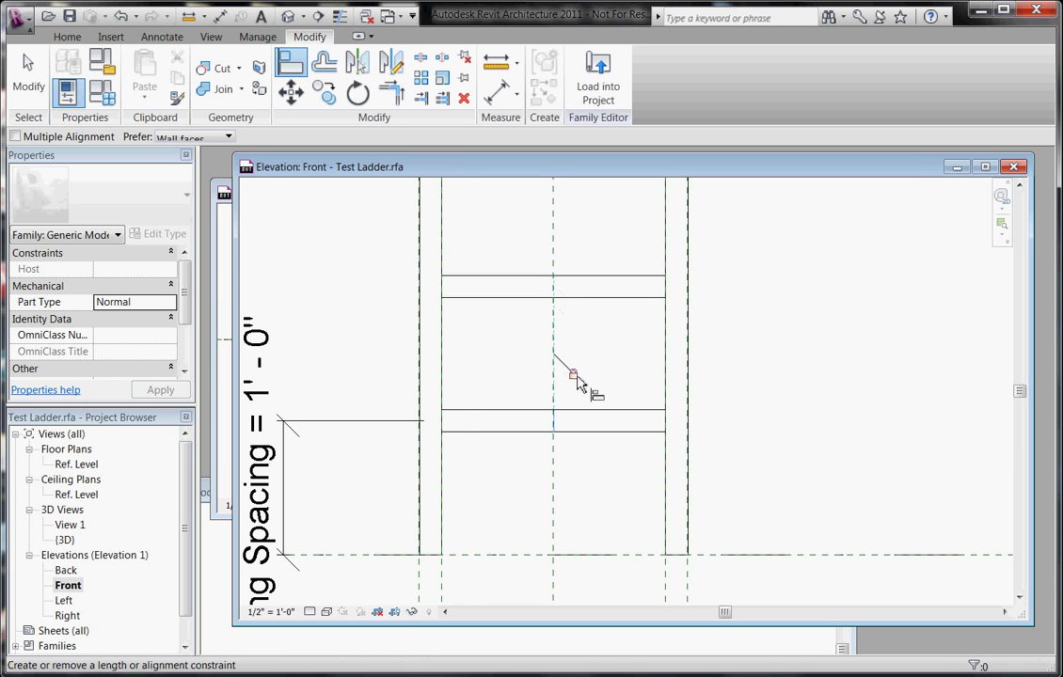
pyautogui.scroll(-1, 612, 376)
pyautogui.press('Escape')
pyautogui.press('Escape')
pyautogui.scroll(-2, 612, 363)
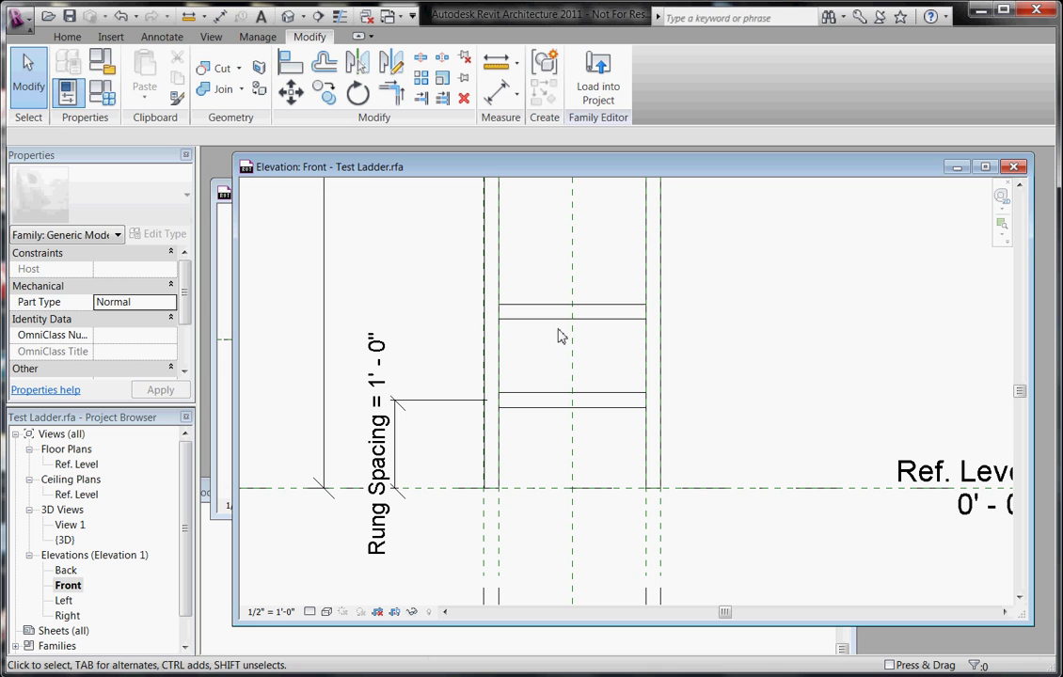
# - Place an aligned dimension (DI) between the lower and upper rungs, reading 1'-0"
pyautogui.scroll(2, 515, 325)
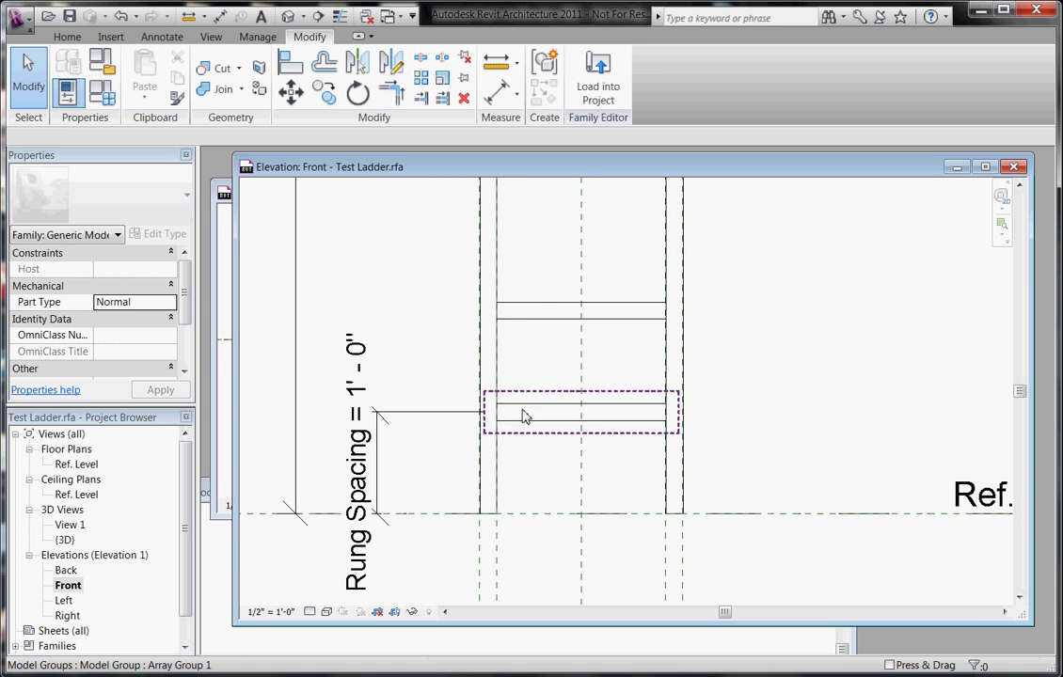
pyautogui.scroll(-1, 543, 297)
pyautogui.press('d')
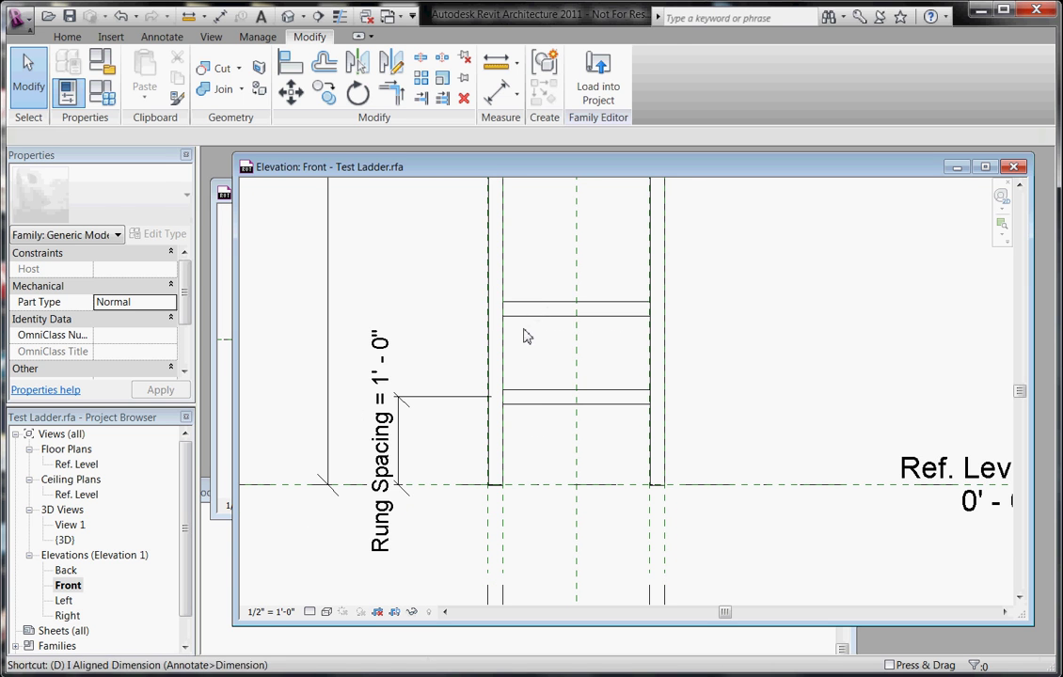
pyautogui.press('i')
pyautogui.click(533, 396)
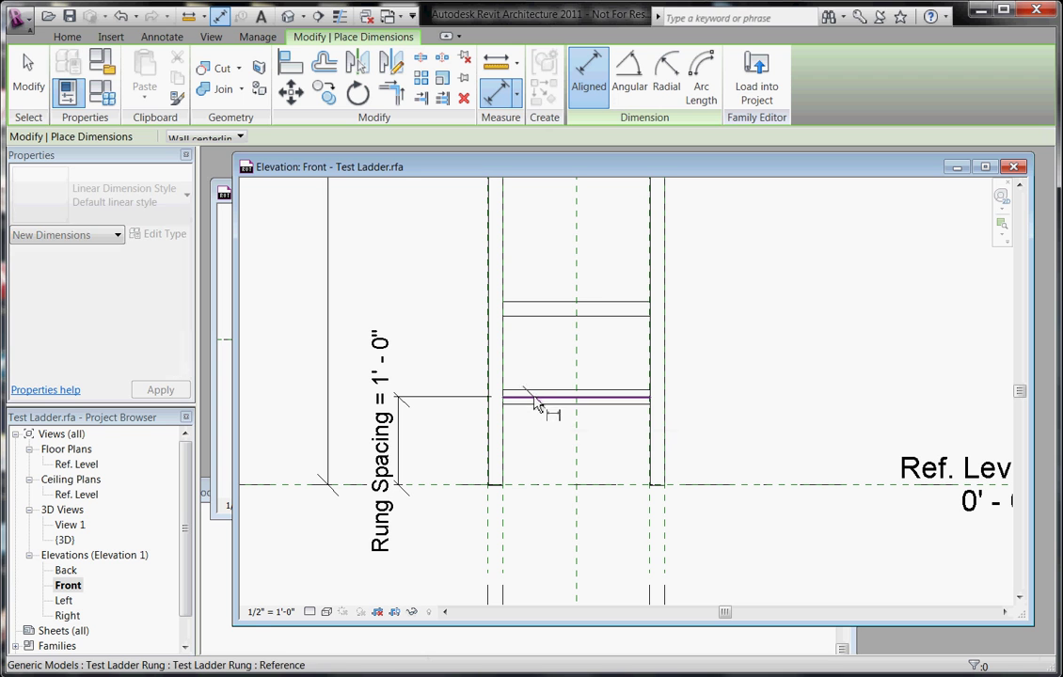
pyautogui.click(545, 317)
pyautogui.click(455, 294)
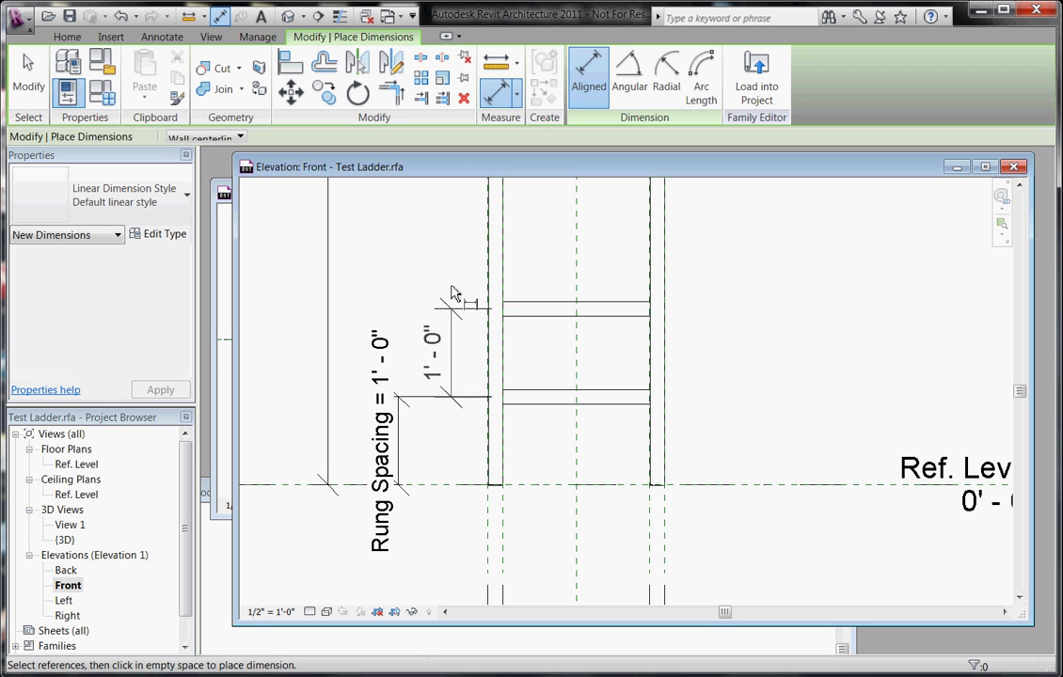
pyautogui.press('Escape')
pyautogui.press('Escape')
# - Label the new 1'-0" dimension with the Rung Spacing parameter
pyautogui.click(444, 348)
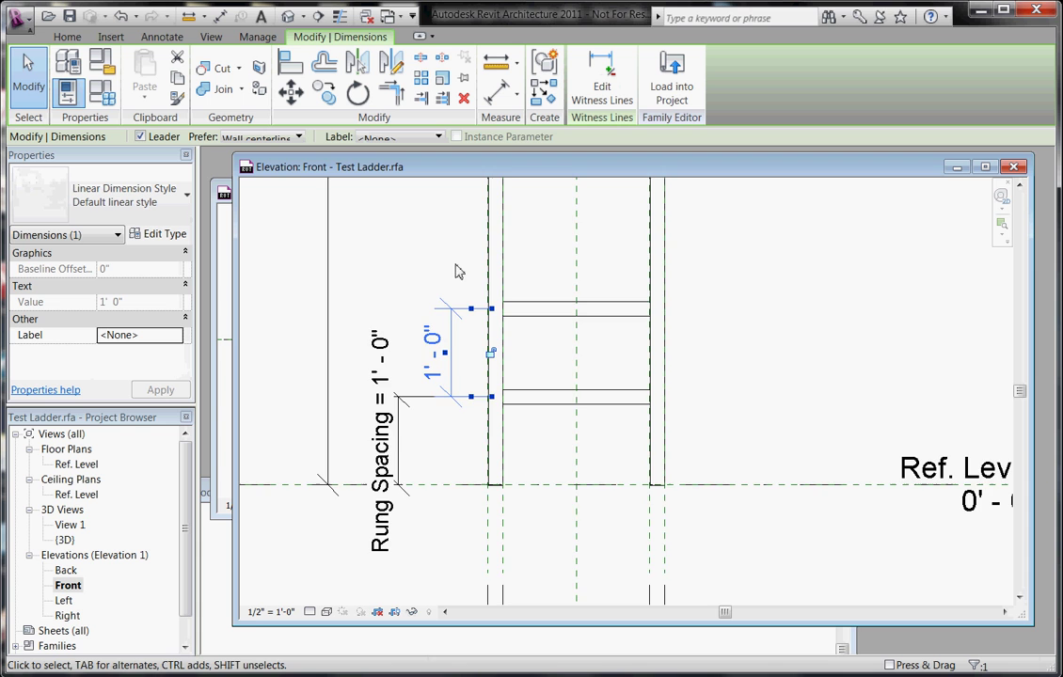
pyautogui.scroll(2, 438, 260)
pyautogui.scroll(-2, 405, 315)
pyautogui.scroll(2, 420, 310)
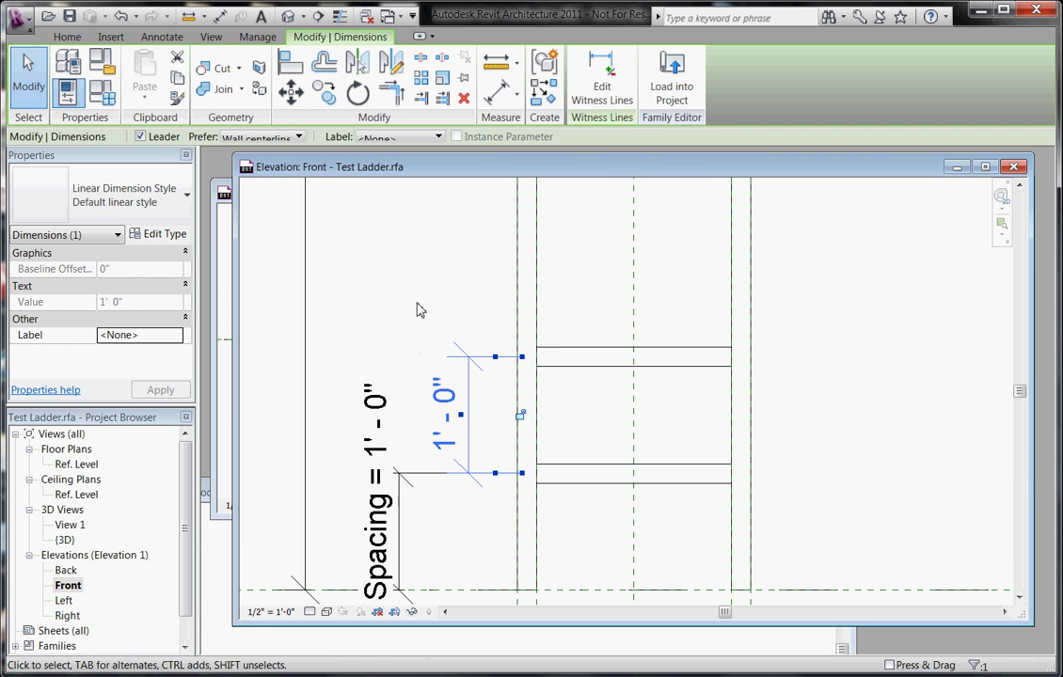
pyautogui.scroll(-1, 390, 271)
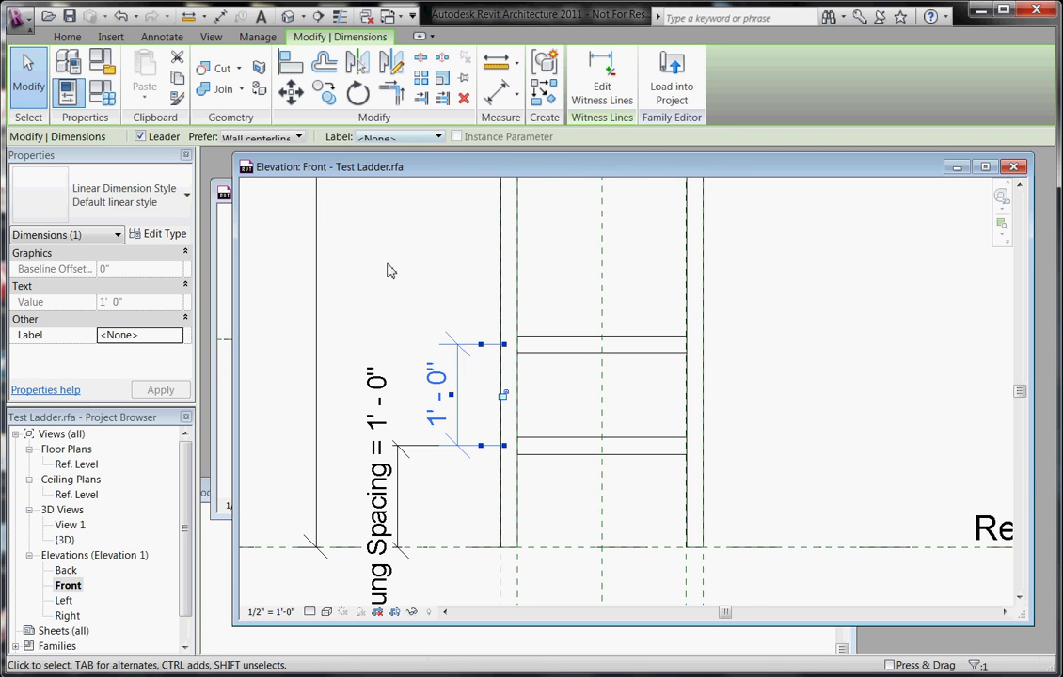
pyautogui.click(438, 139)
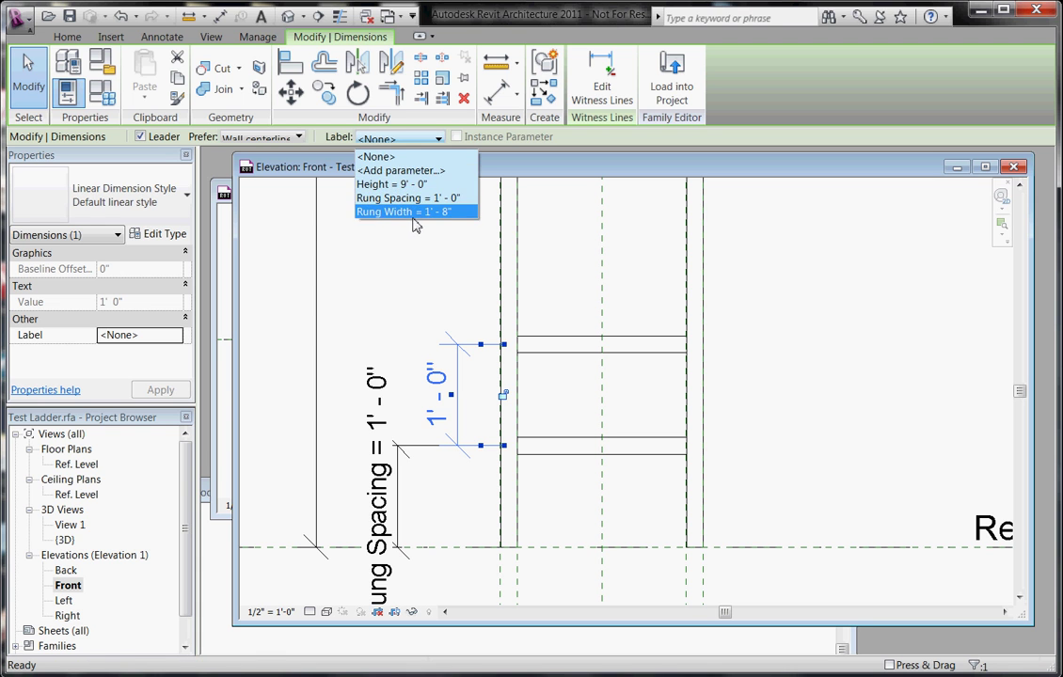
pyautogui.click(412, 199)
pyautogui.click(390, 275)
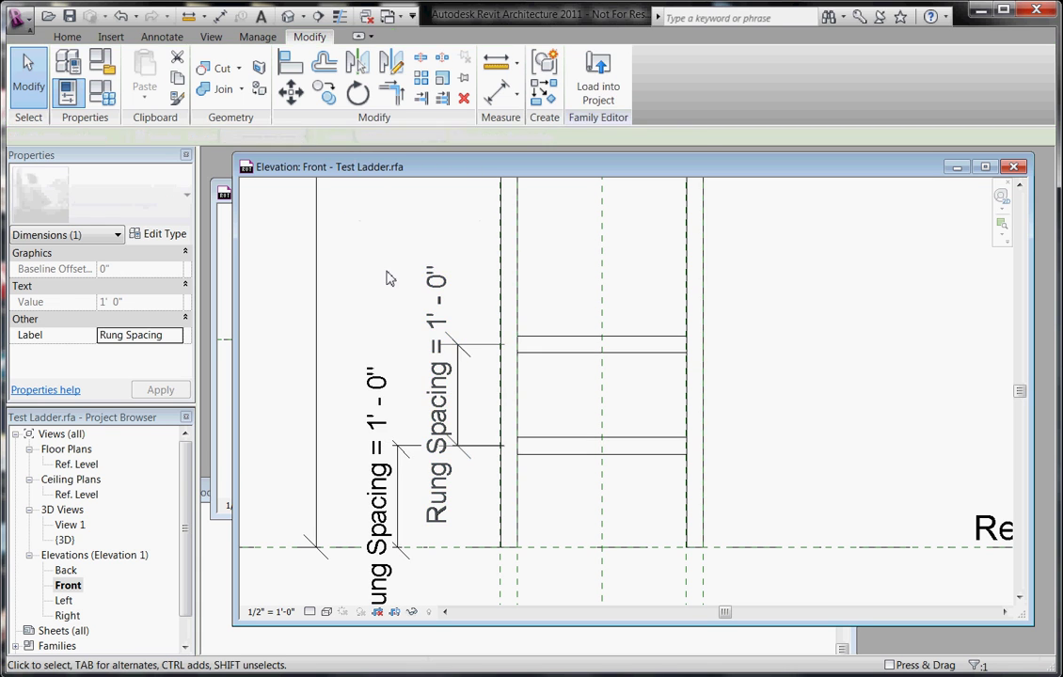
# - Check the existing left Rung Spacing dimension against the new one
pyautogui.scroll(-1, 411, 317)
pyautogui.click(384, 451)
pyautogui.scroll(1, 373, 441)
pyautogui.click(349, 491)
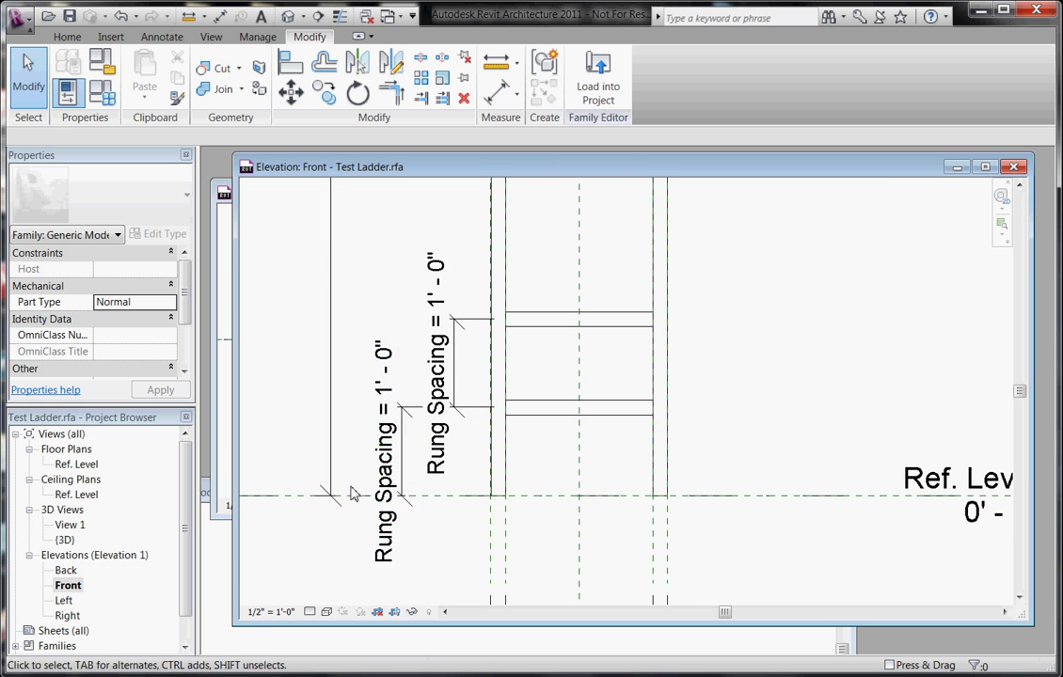
pyautogui.click(386, 418)
pyautogui.click(467, 430)
pyautogui.scroll(-1, 478, 435)
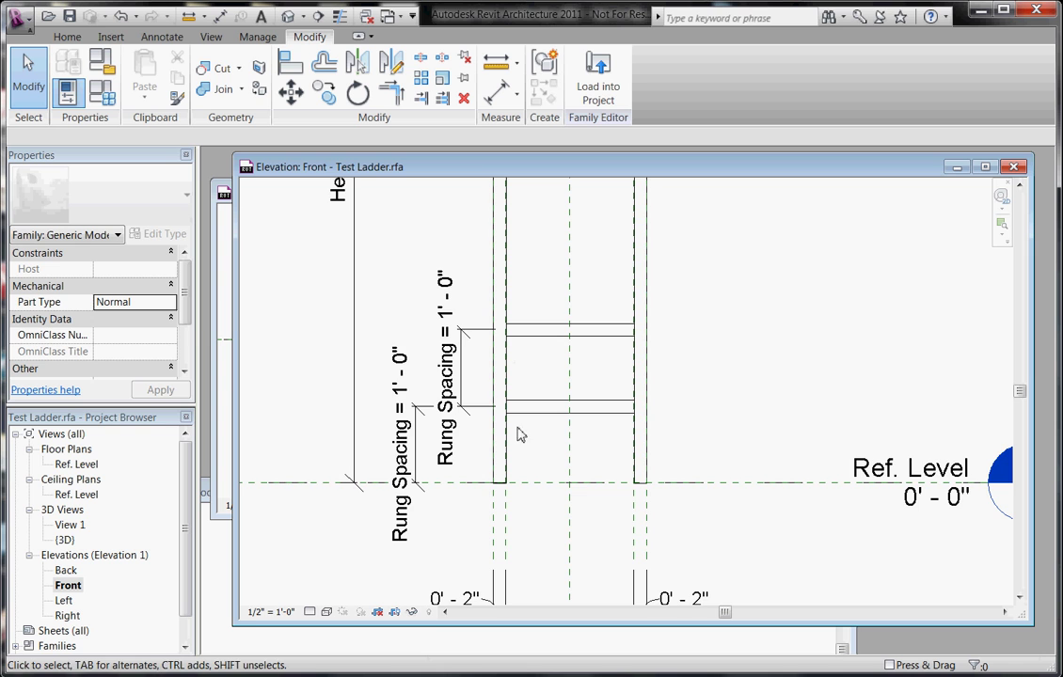
pyautogui.scroll(1, 515, 331)
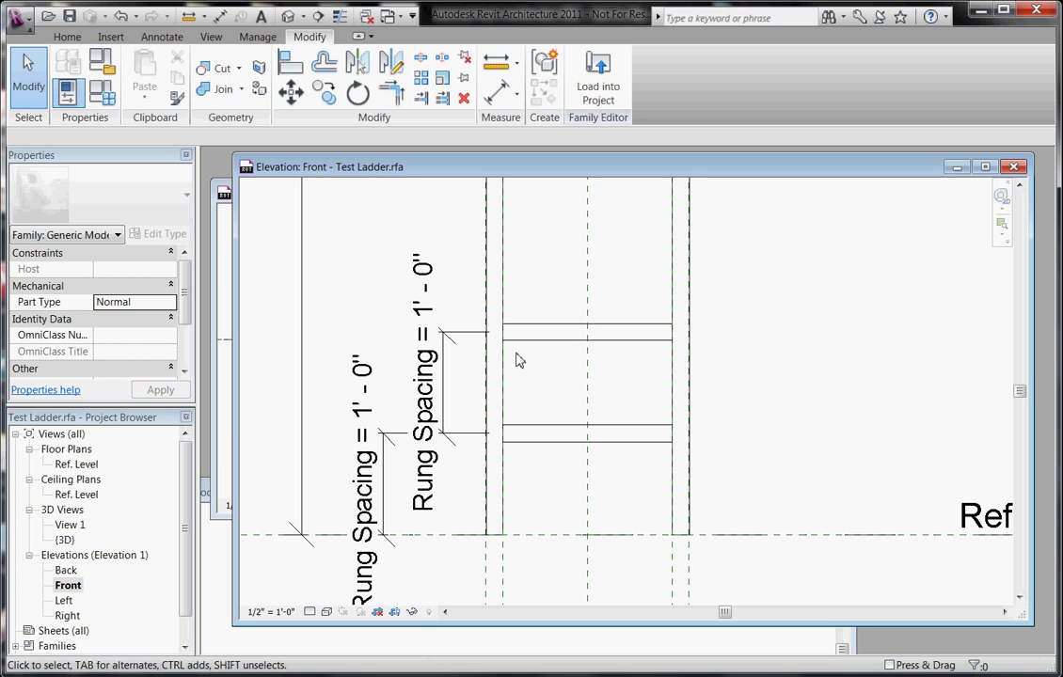
pyautogui.scroll(-1, 720, 437)
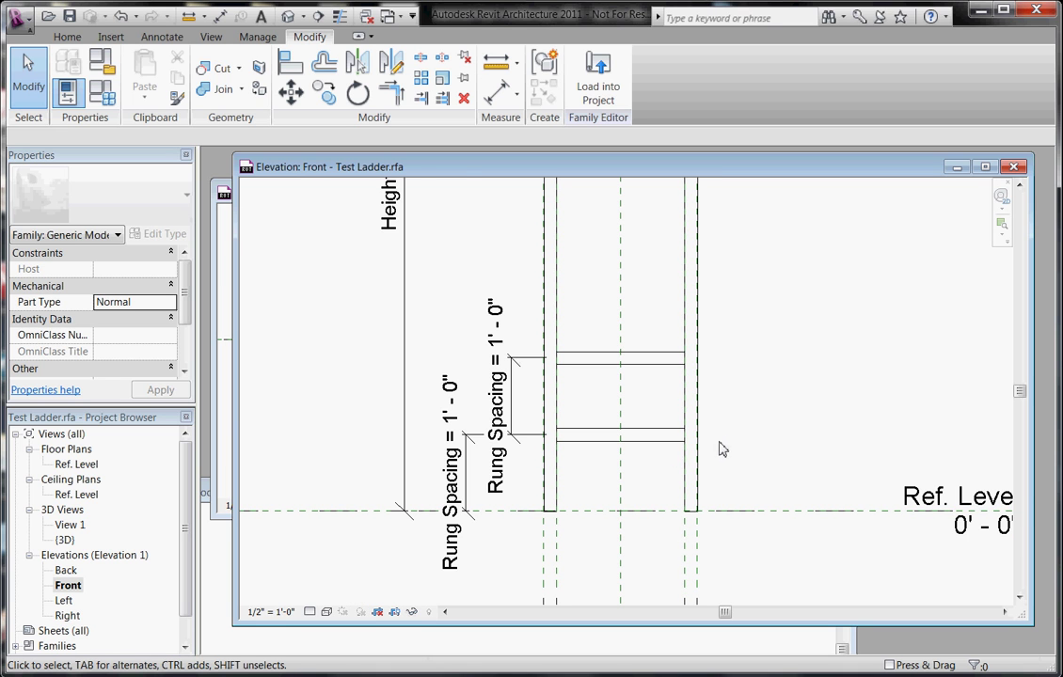
# - Label the rung array's count with a new instance parameter named Number of Rungs
pyautogui.click(636, 363)
pyautogui.scroll(2, 533, 396)
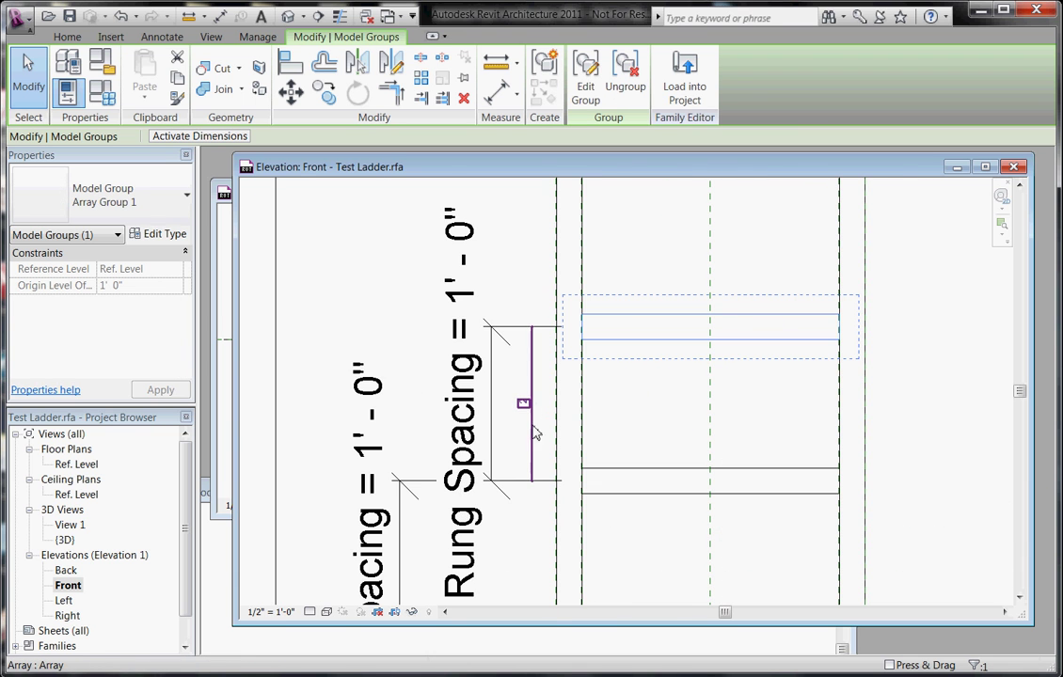
pyautogui.scroll(2, 529, 424)
pyautogui.scroll(-2, 534, 381)
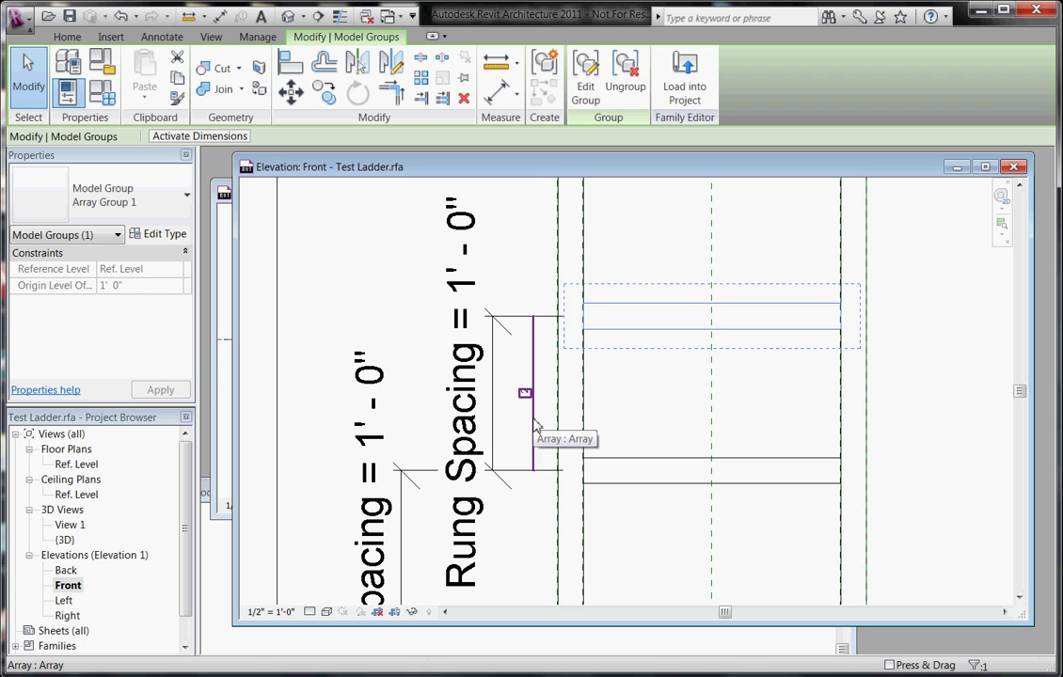
pyautogui.click(534, 425)
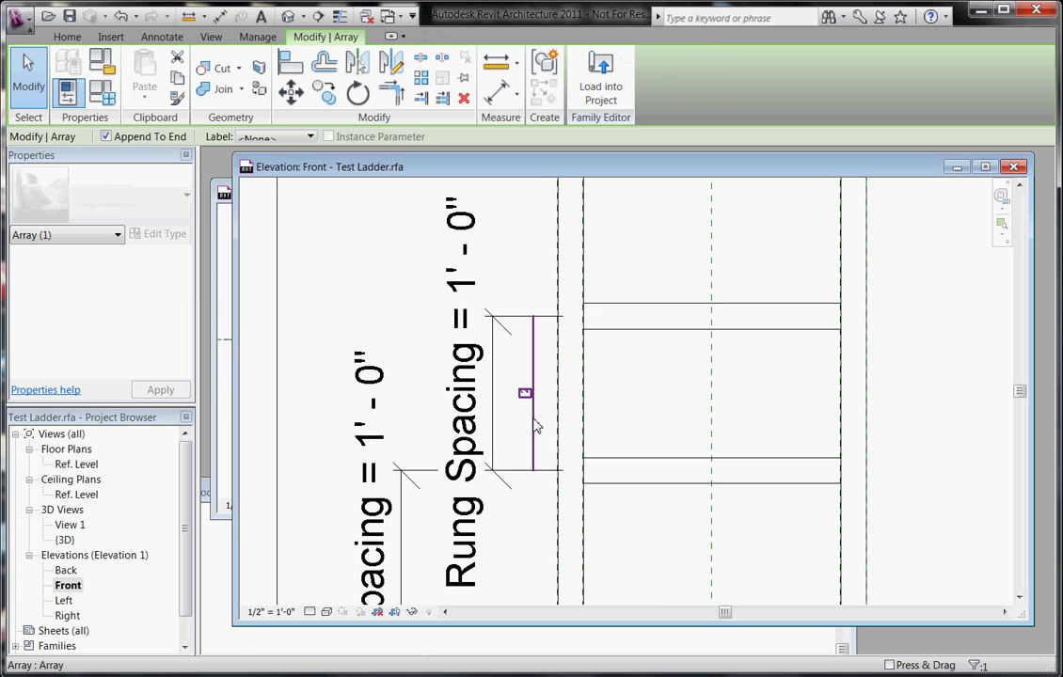
pyautogui.click(312, 139)
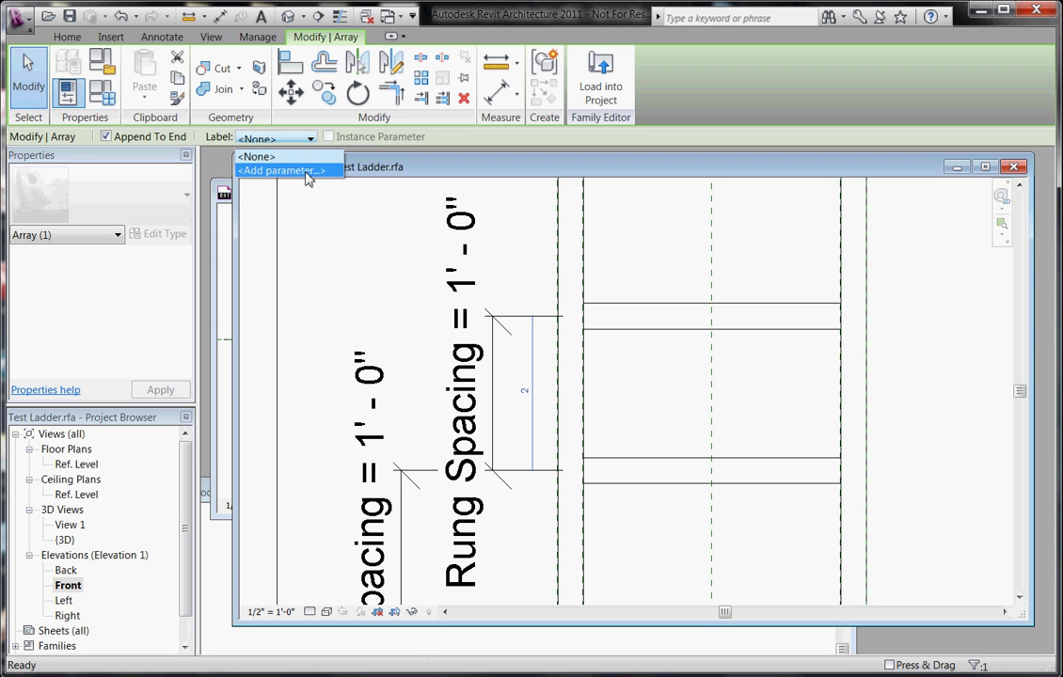
pyautogui.click(307, 172)
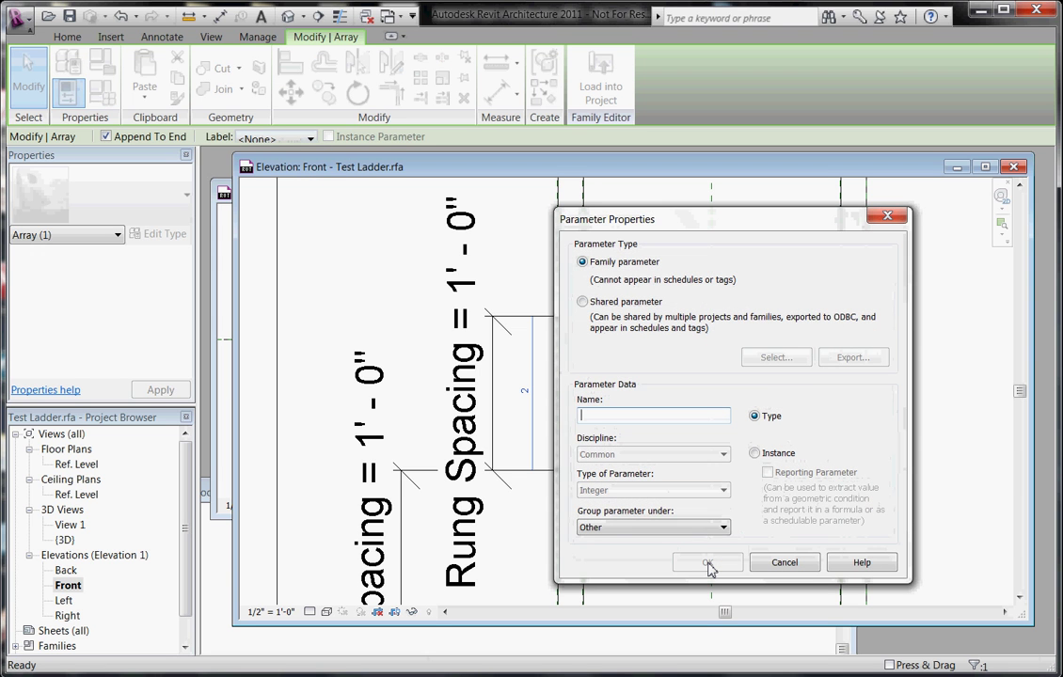
pyautogui.write('N')
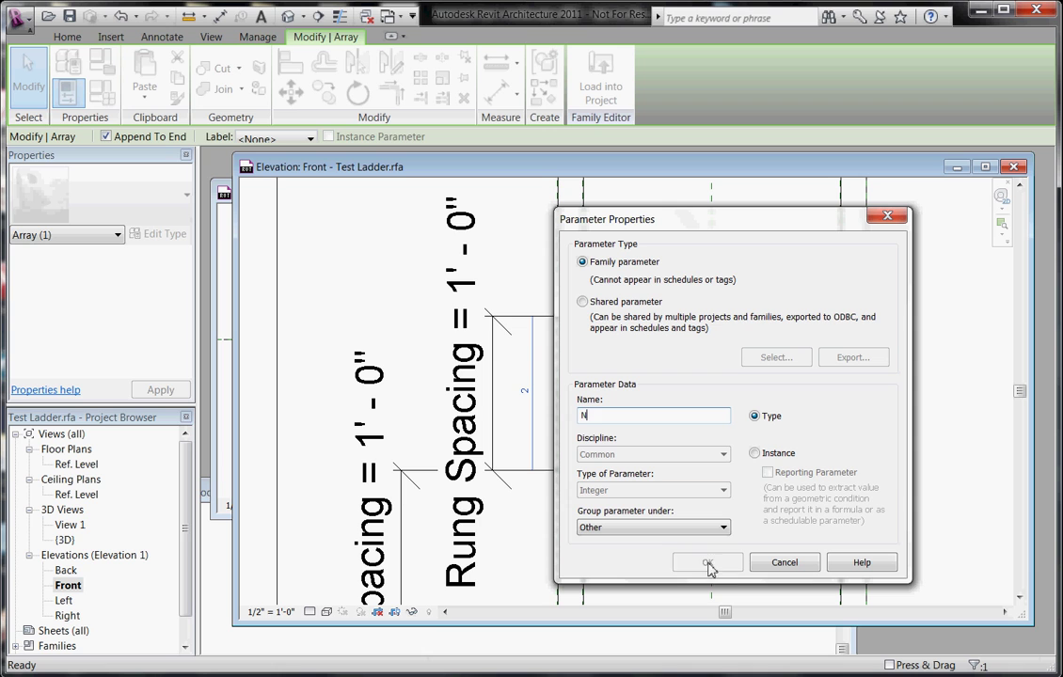
pyautogui.write('umber of Rungs')
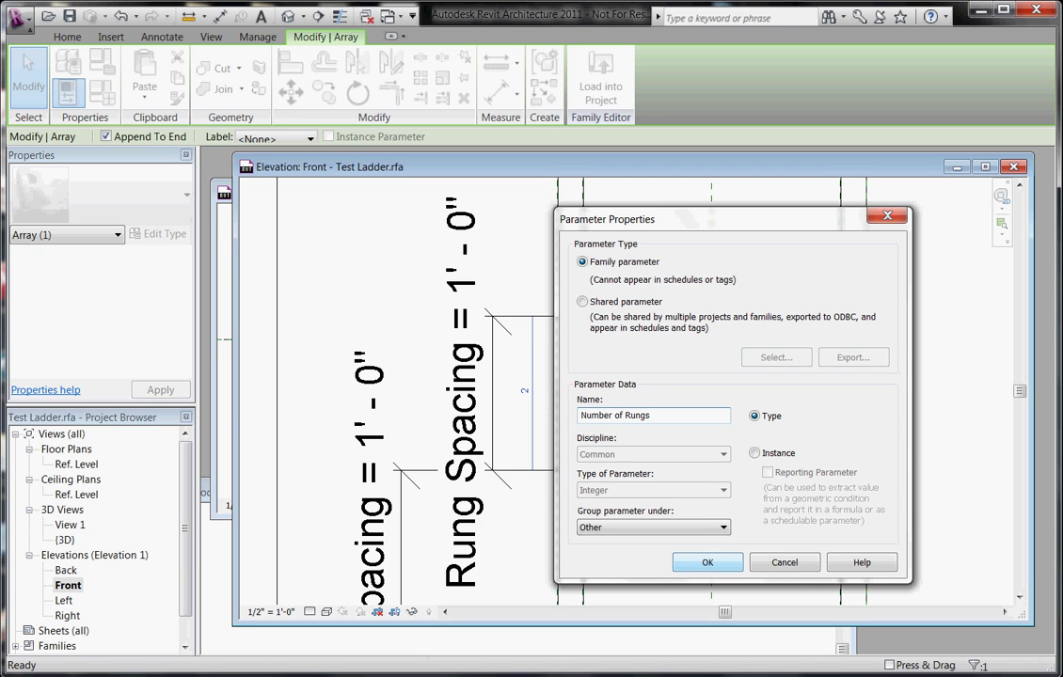
pyautogui.click(755, 455)
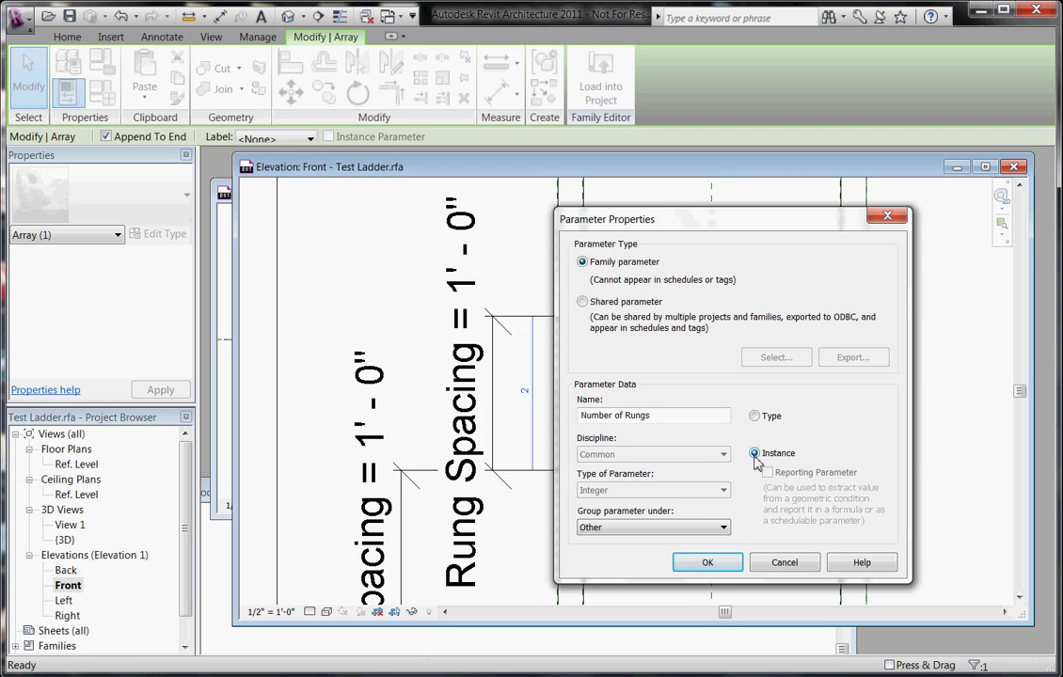
pyautogui.click(711, 564)
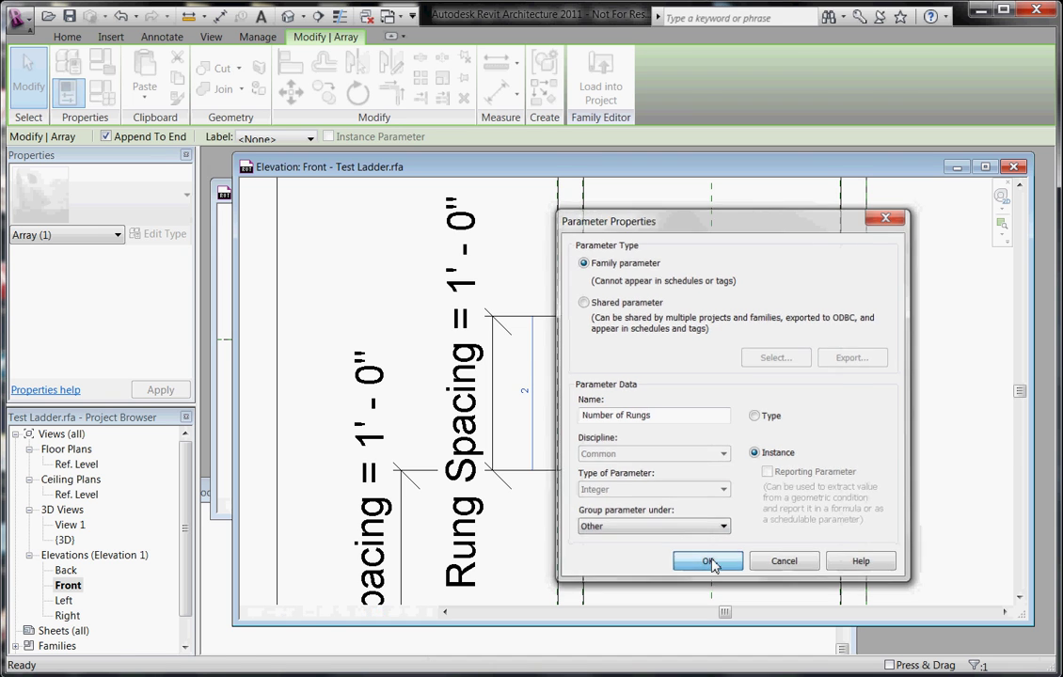
# - Change Number of Rungs from 2 to 5 in Family Types
pyautogui.click(379, 285)
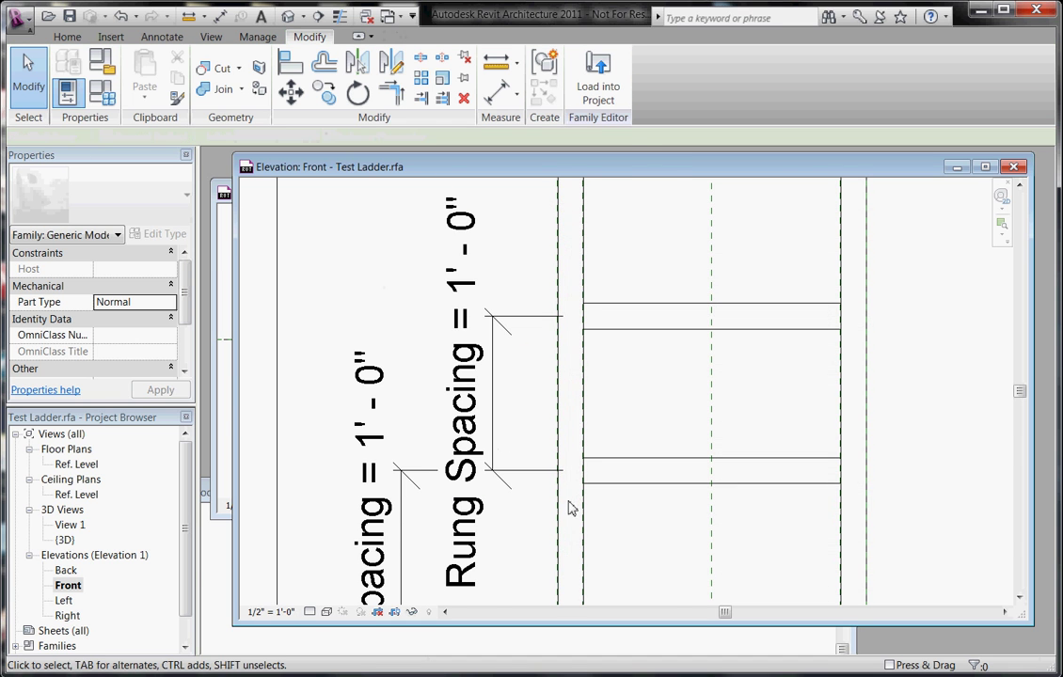
pyautogui.scroll(-1, 572, 505)
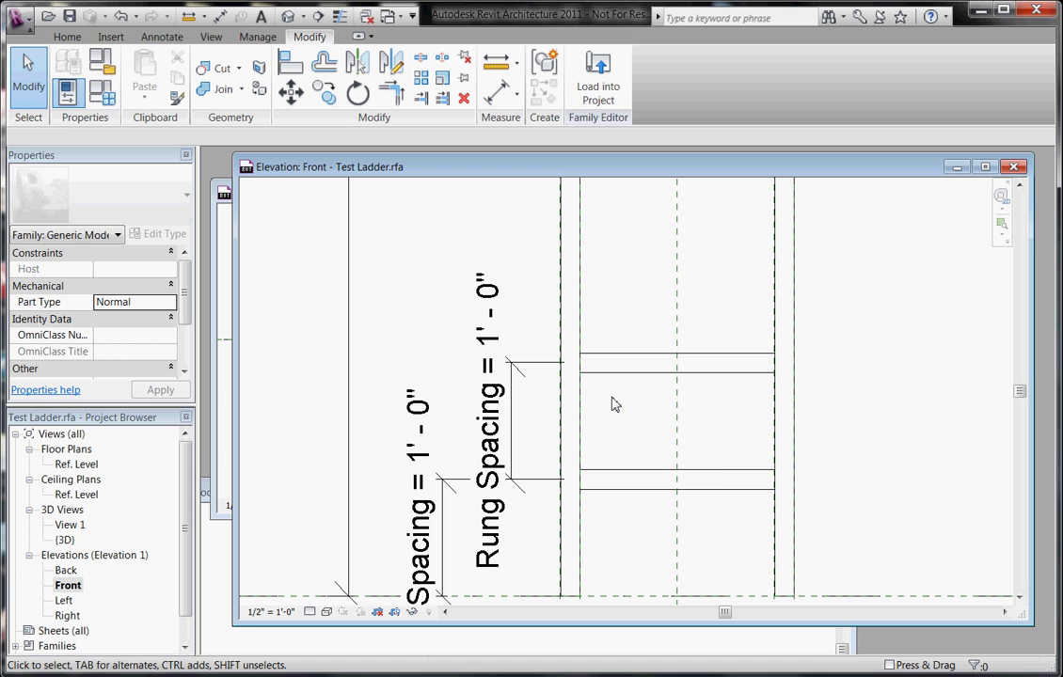
pyautogui.scroll(-2, 663, 354)
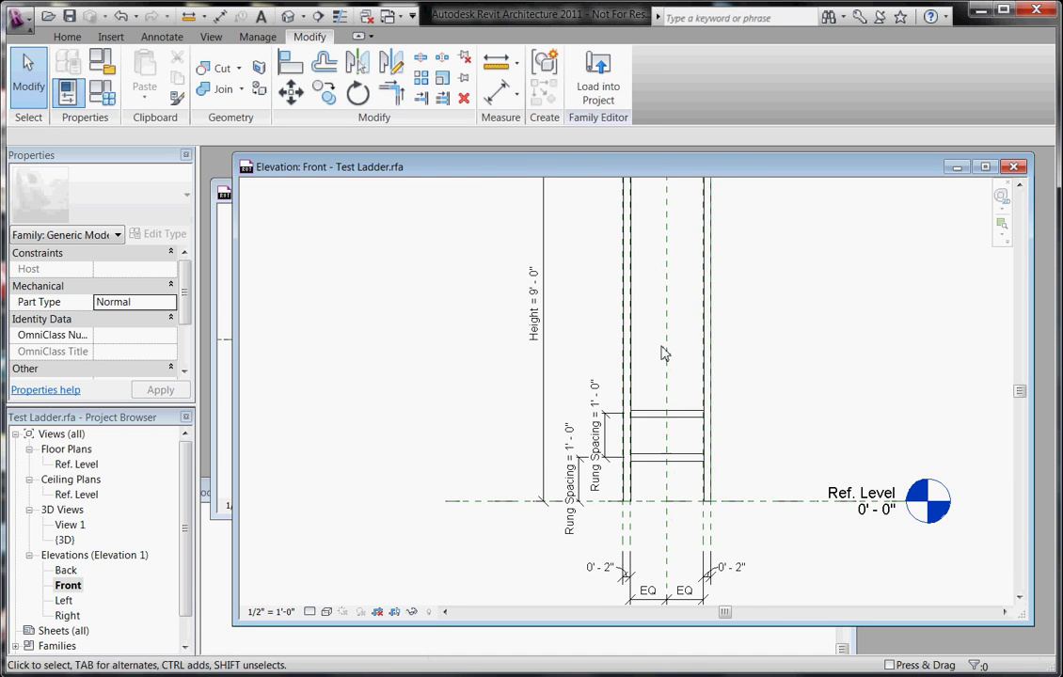
pyautogui.scroll(1, 663, 354)
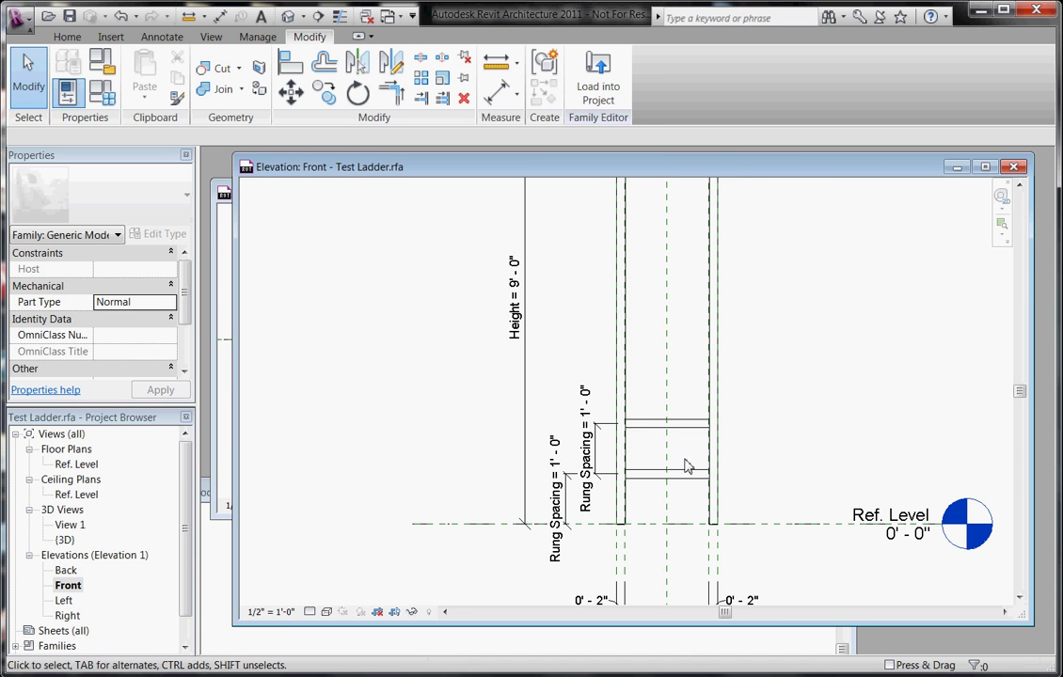
pyautogui.click(105, 93)
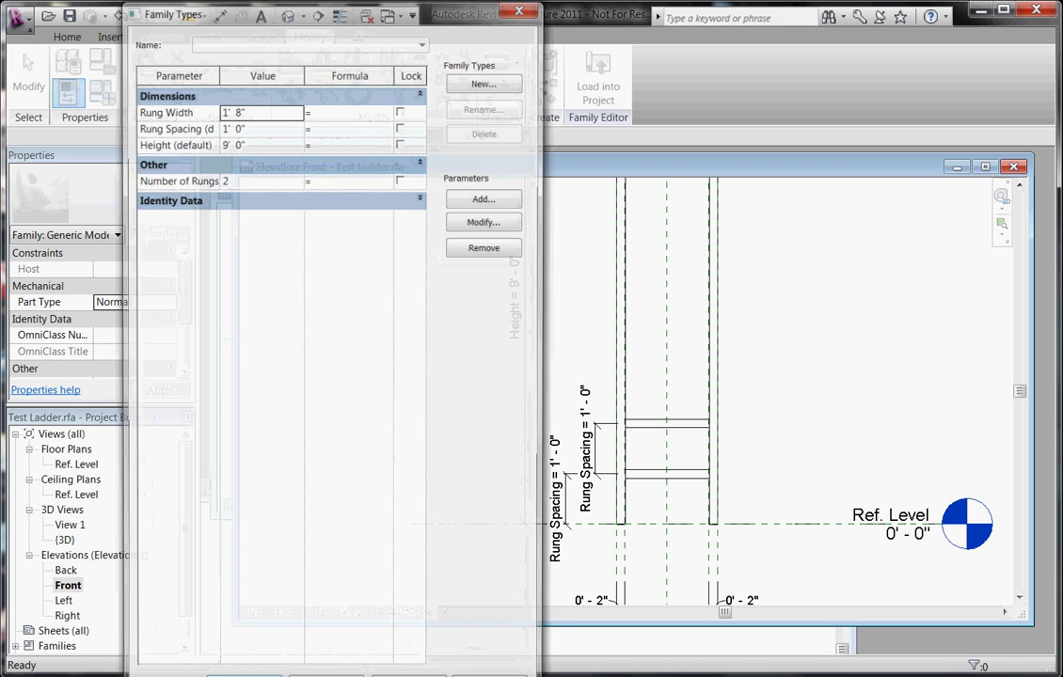
pyautogui.click(237, 180)
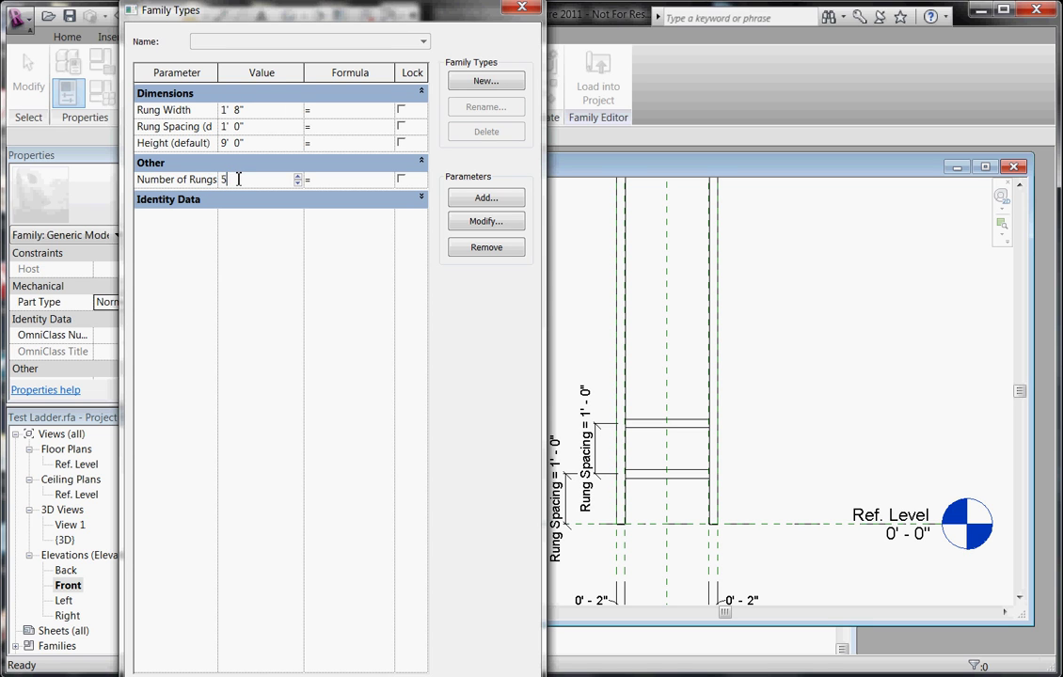
pyautogui.press('Return')
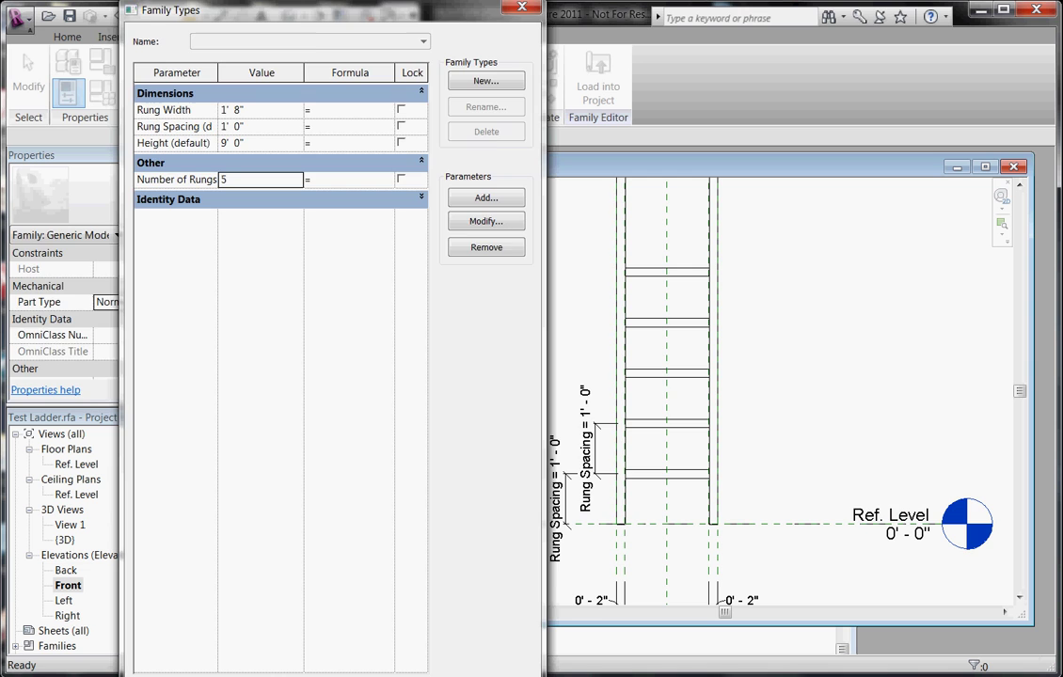
pyautogui.scroll(2, 662, 372)
pyautogui.scroll(-2, 612, 387)
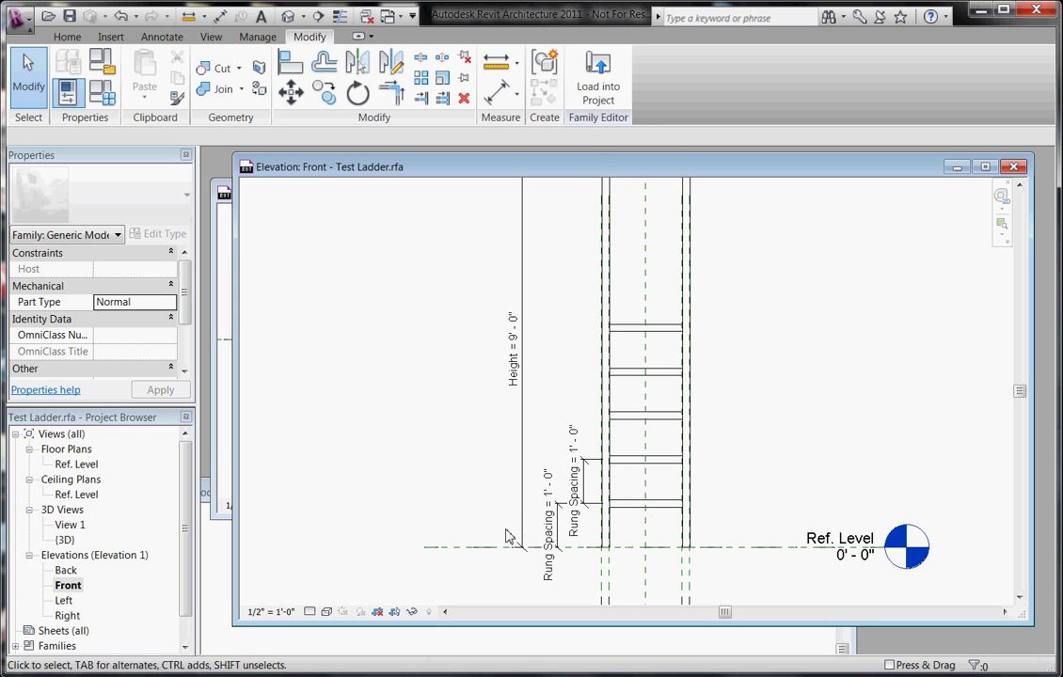
pyautogui.scroll(-2, 545, 536)
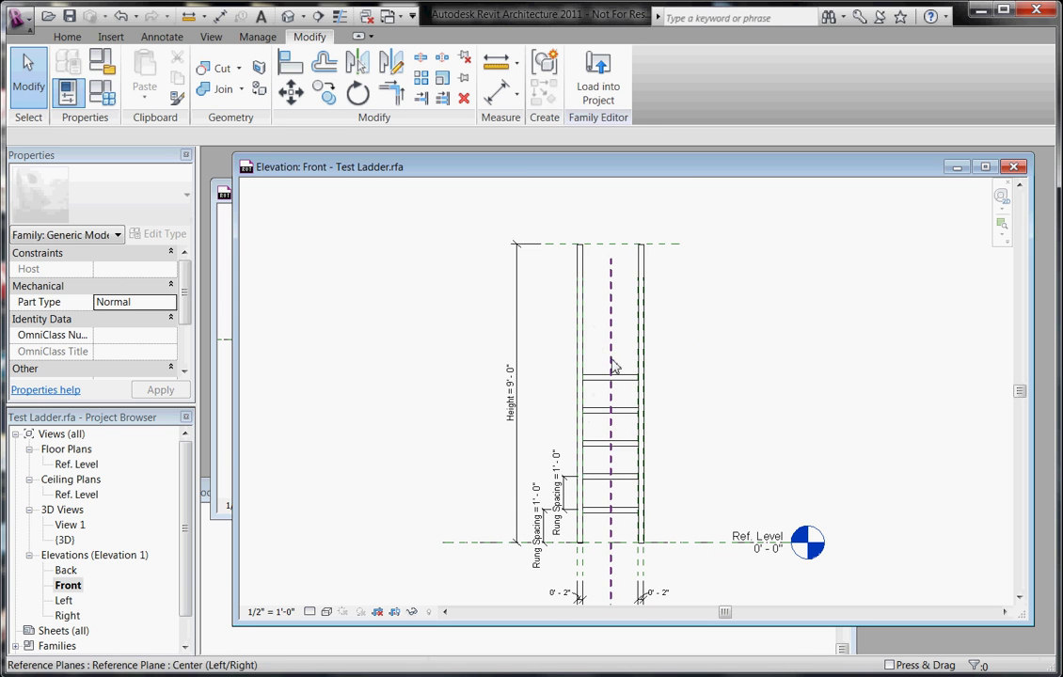
# - Zoom around the Front elevation to review the ladder back at two rungs
pyautogui.scroll(1, 604, 441)
pyautogui.scroll(-1, 572, 456)
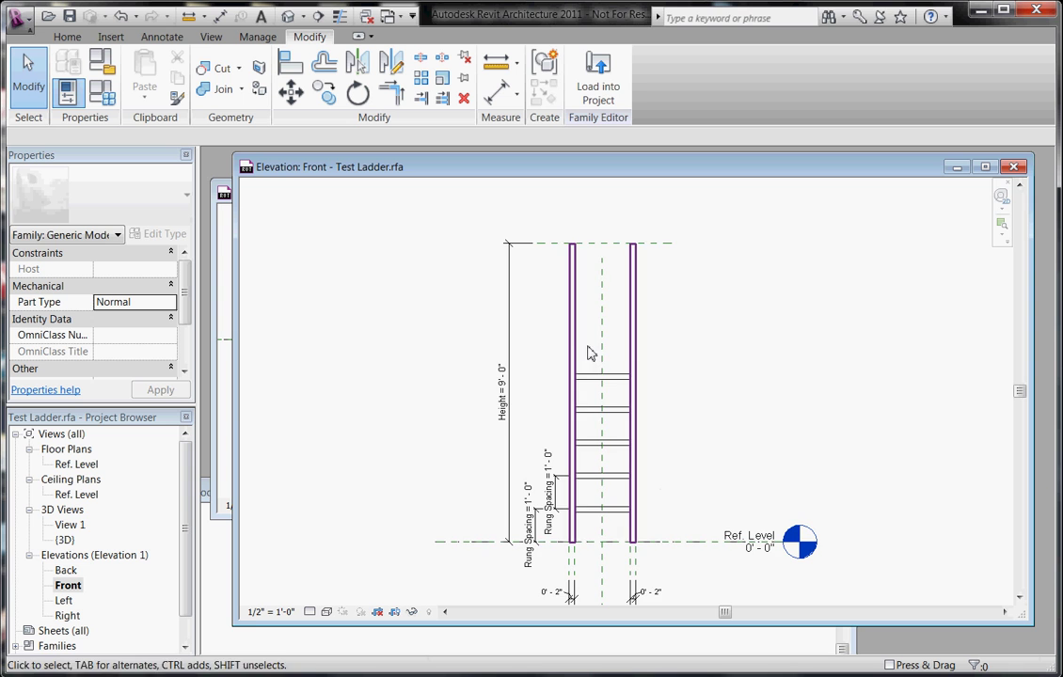
pyautogui.scroll(1, 588, 496)
pyautogui.scroll(-1, 588, 496)
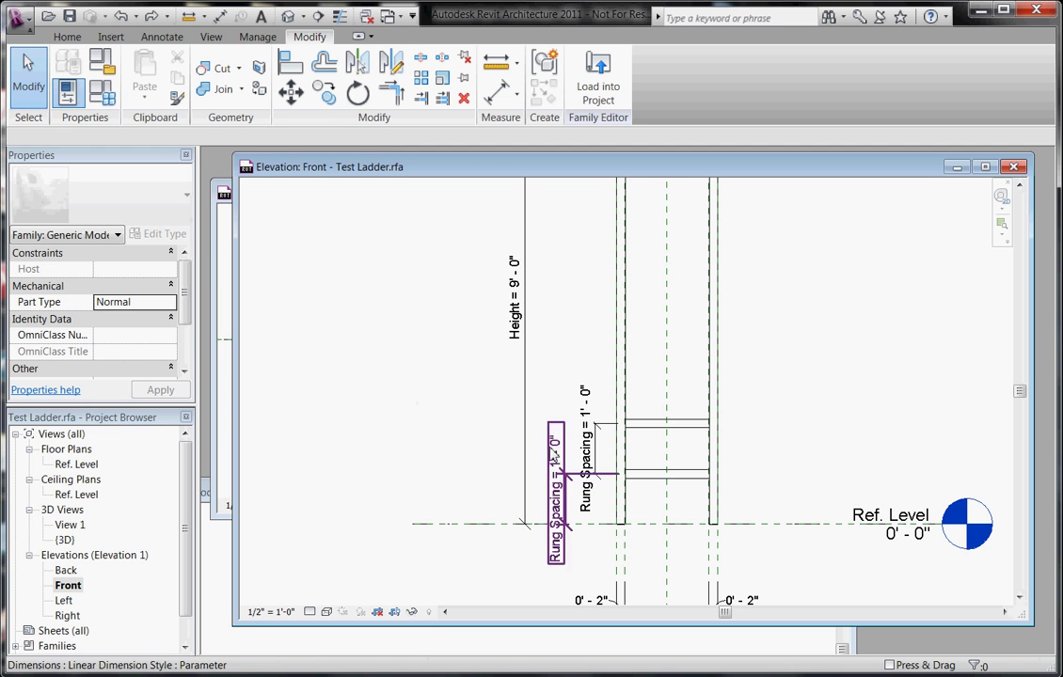
pyautogui.scroll(-2, 629, 463)
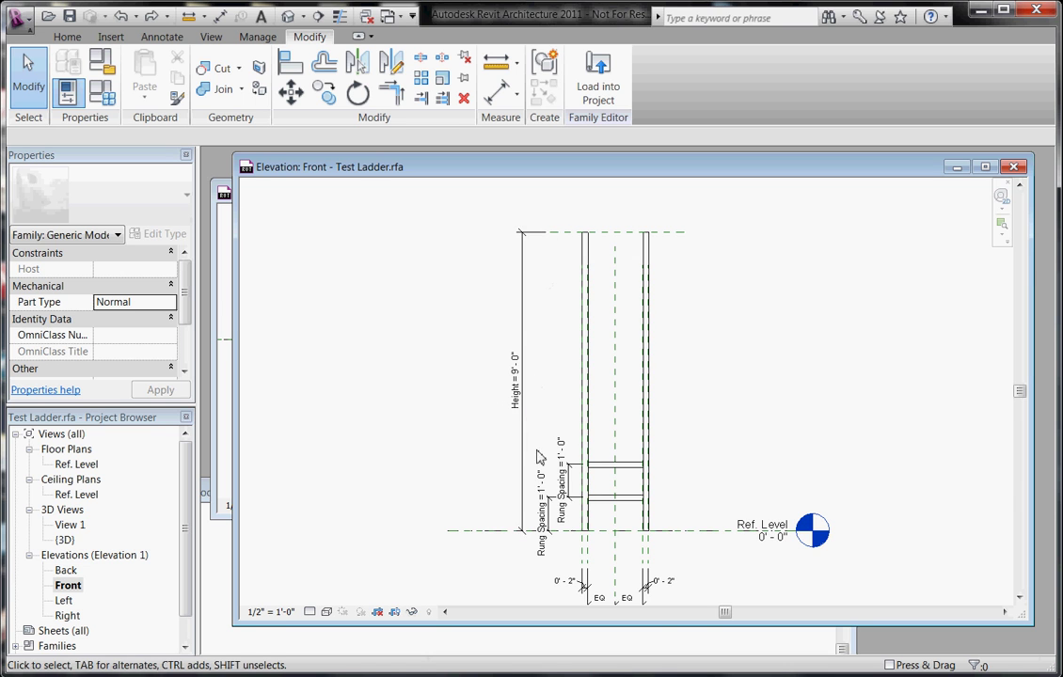
pyautogui.scroll(1, 480, 386)
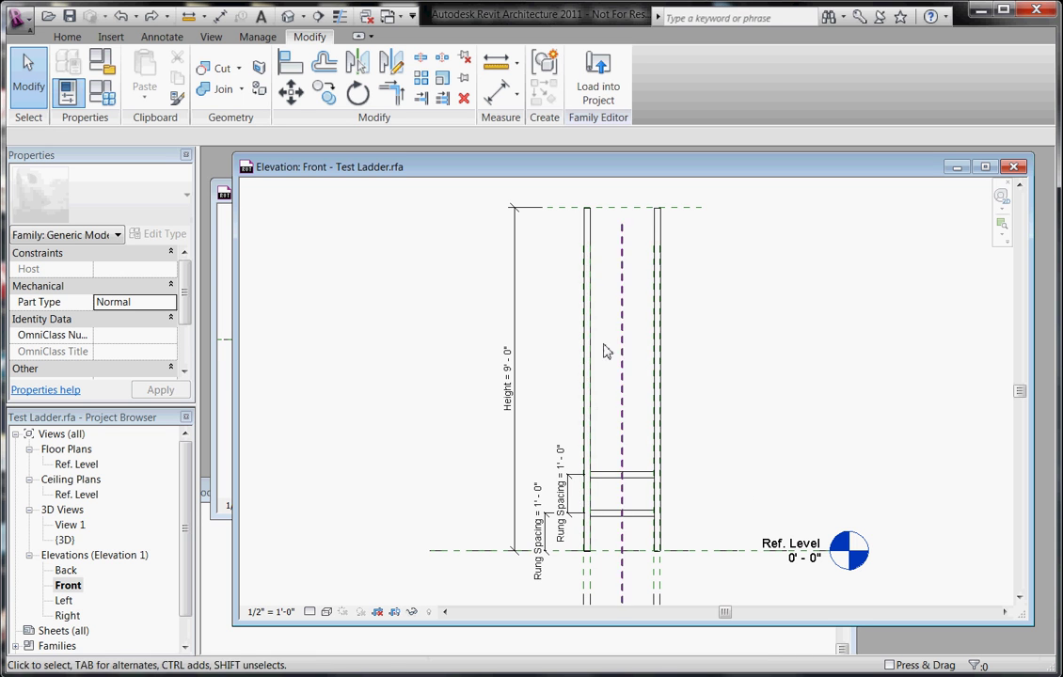
# - Give Number of Rungs the formula Height / Rung Spacing, fixing the parameter-name error
pyautogui.click(102, 92)
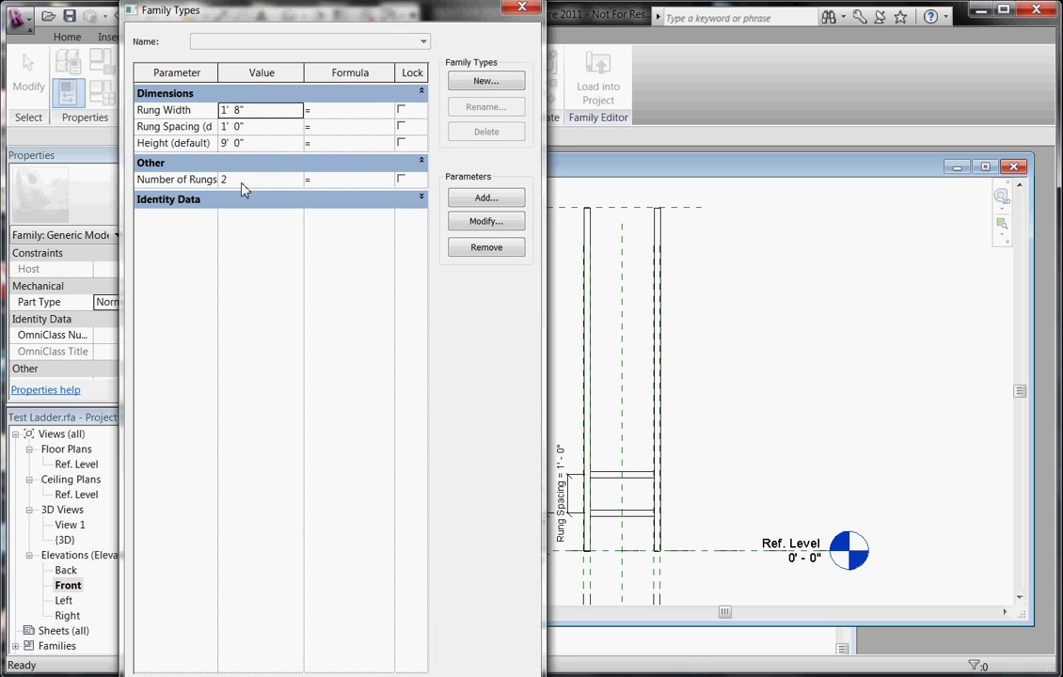
pyautogui.click(331, 180)
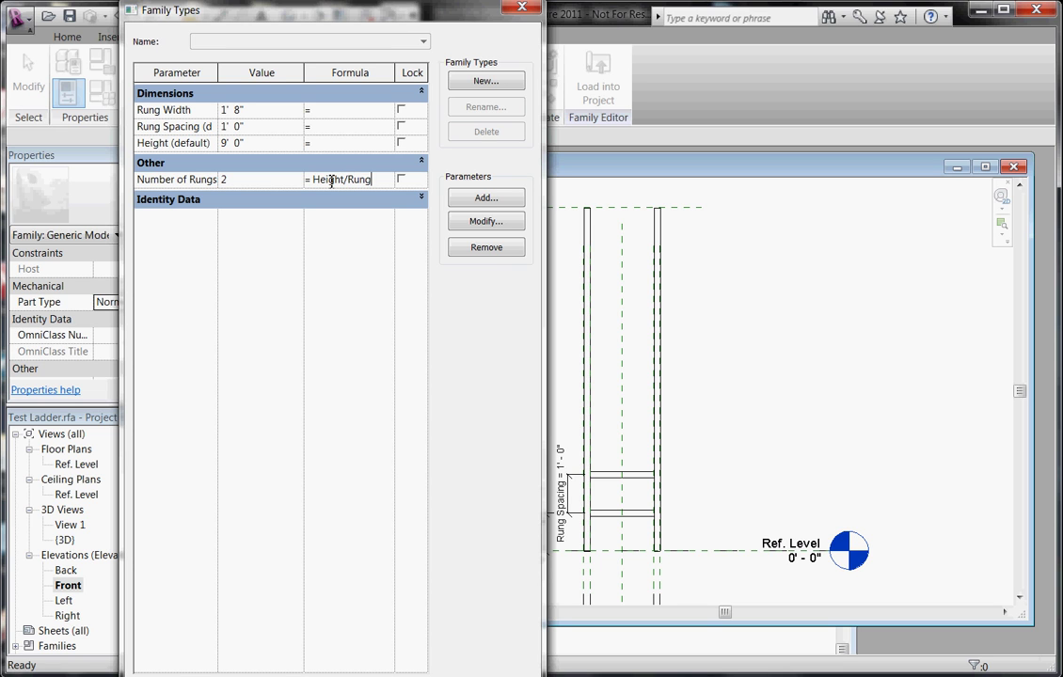
pyautogui.write('ing')
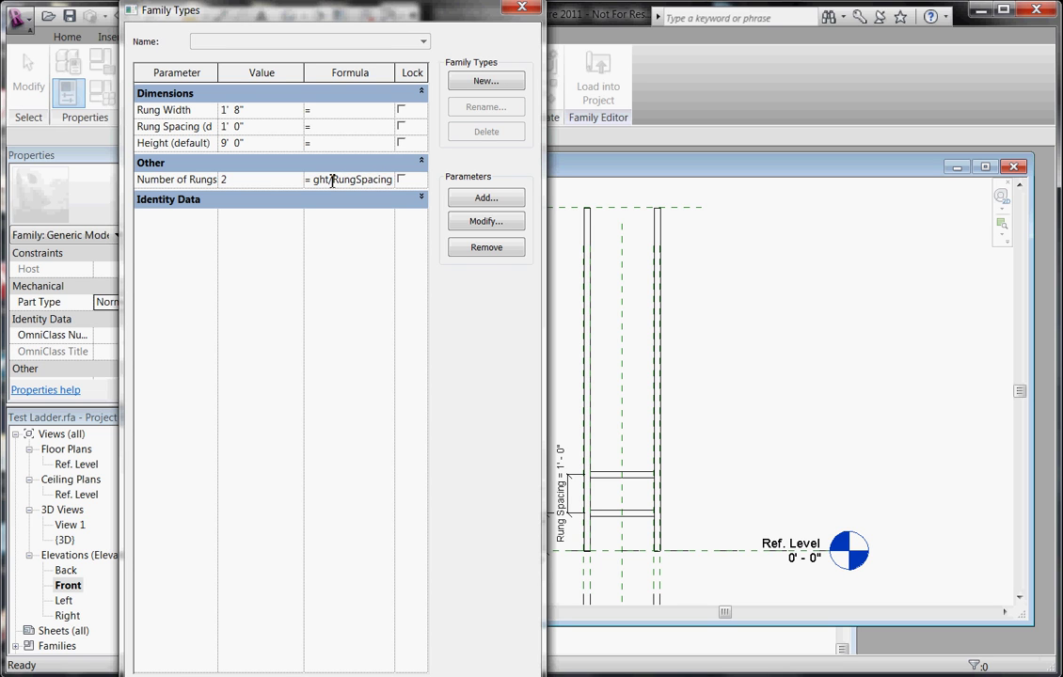
pyautogui.press('Return')
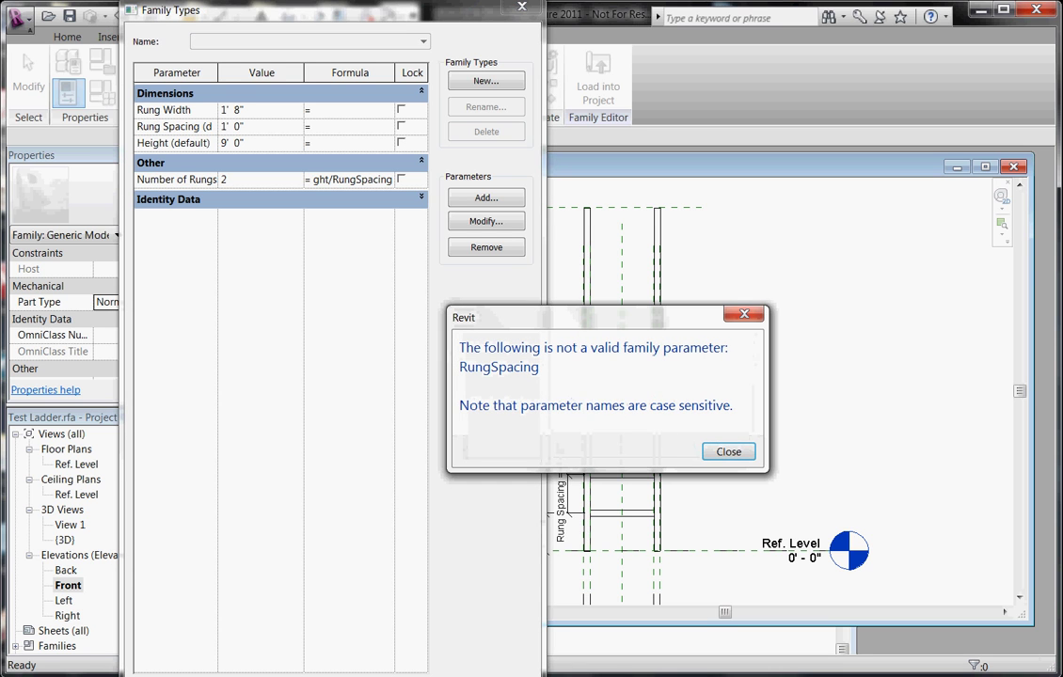
pyautogui.click(726, 452)
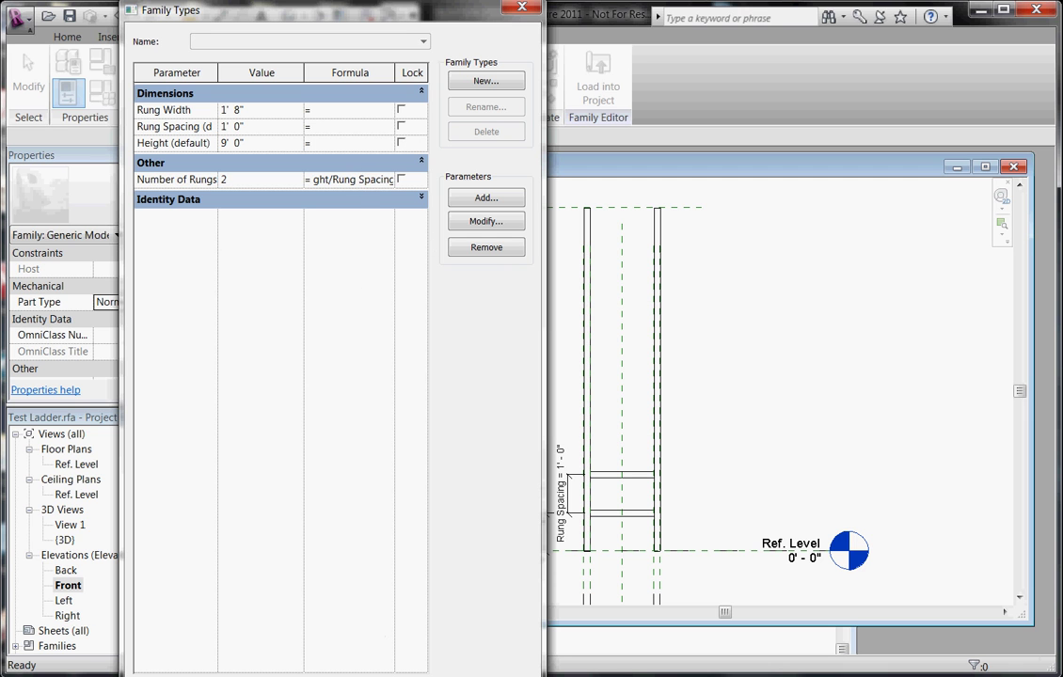
pyautogui.press('Return')
pyautogui.click(340, 659)
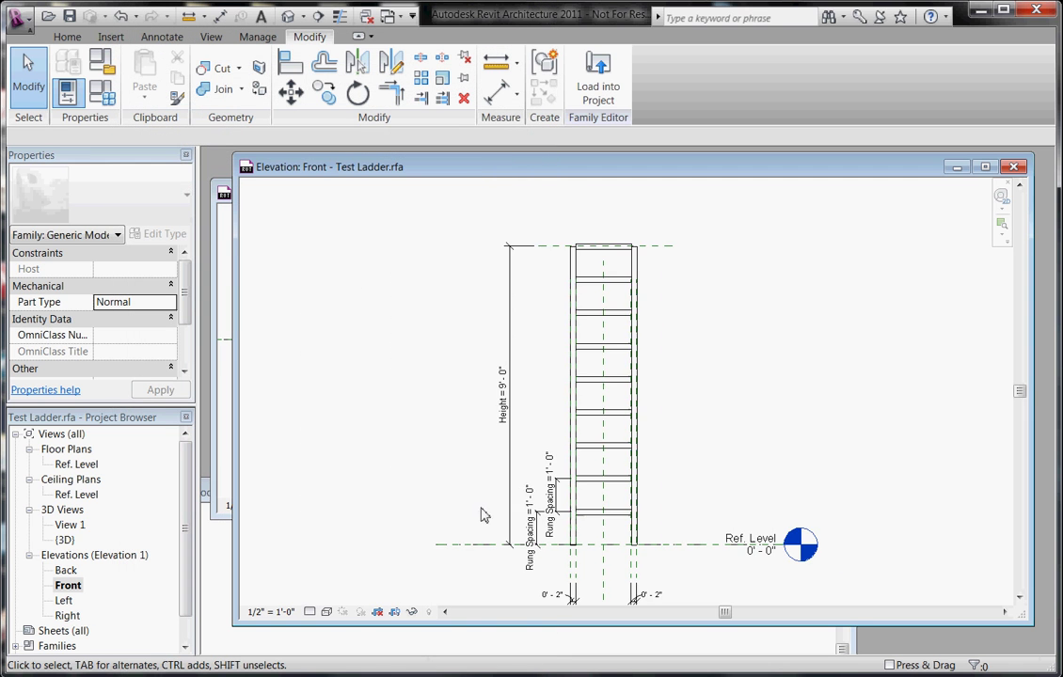
# - Edit the Number of Rungs formula to (Height / Rung Spacing)-1 in Family Types
pyautogui.scroll(3, 592, 367)
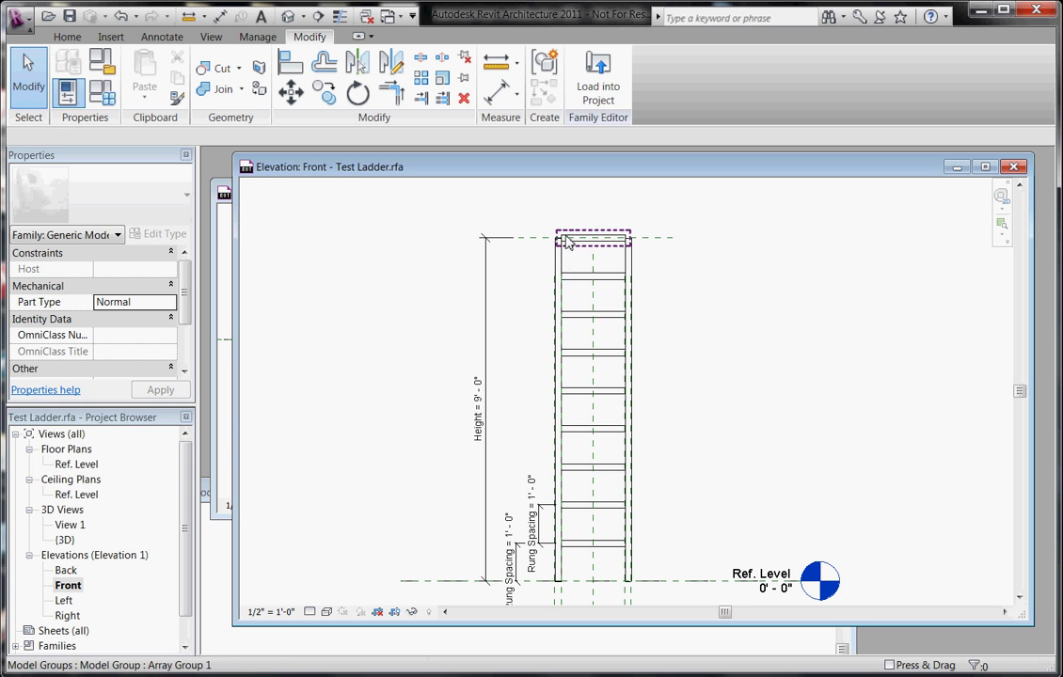
pyautogui.scroll(-1, 571, 235)
pyautogui.scroll(1, 574, 300)
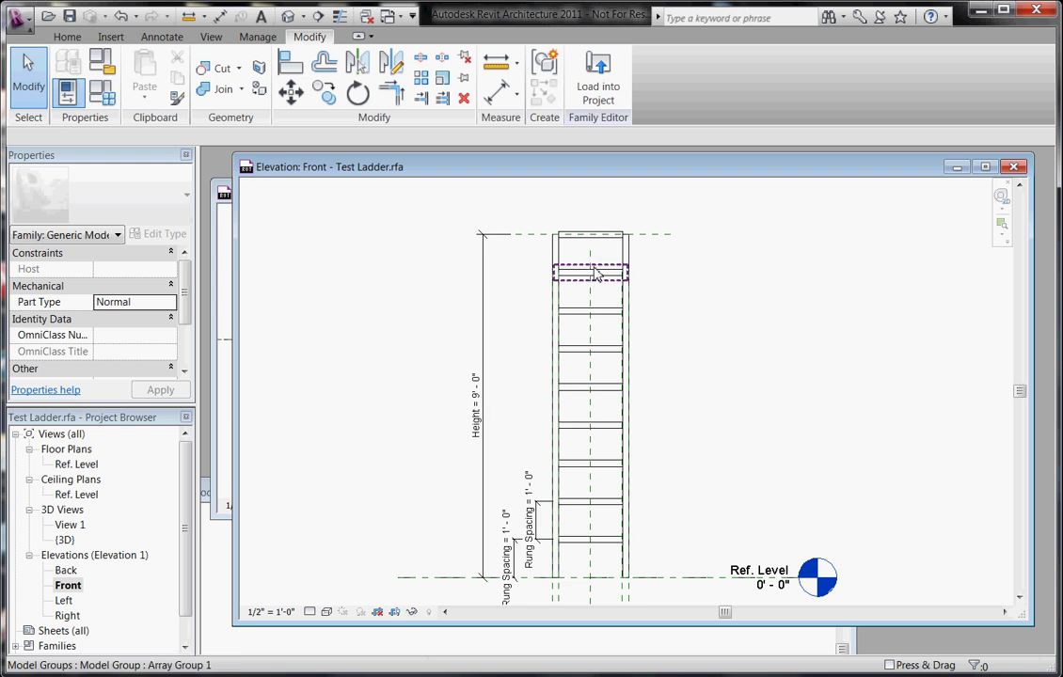
pyautogui.scroll(-1, 572, 238)
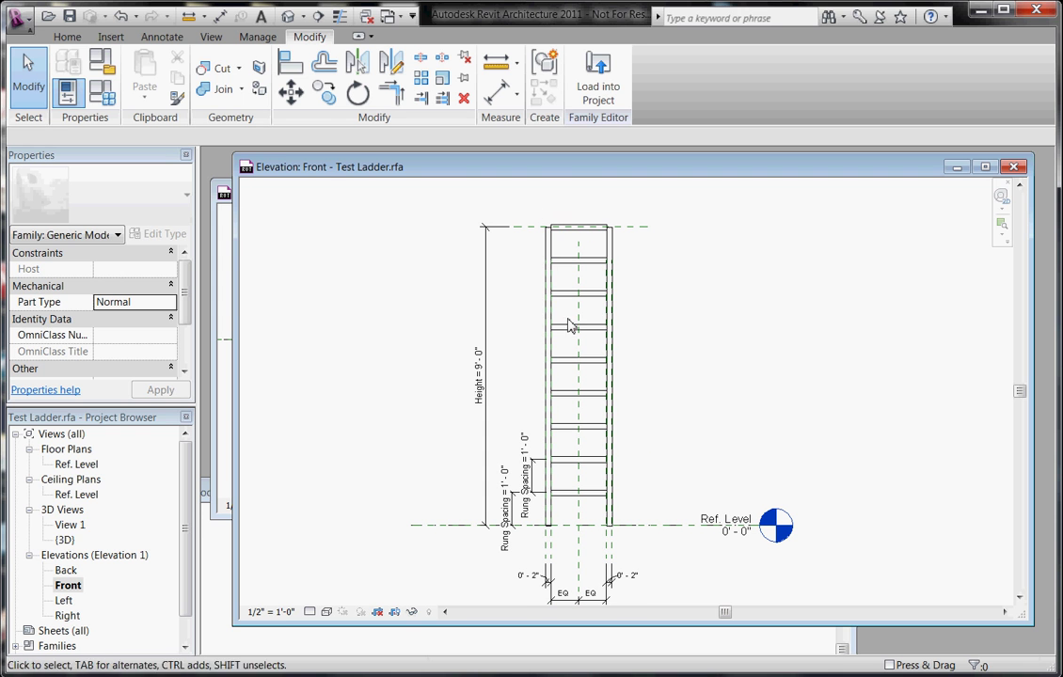
pyautogui.click(103, 93)
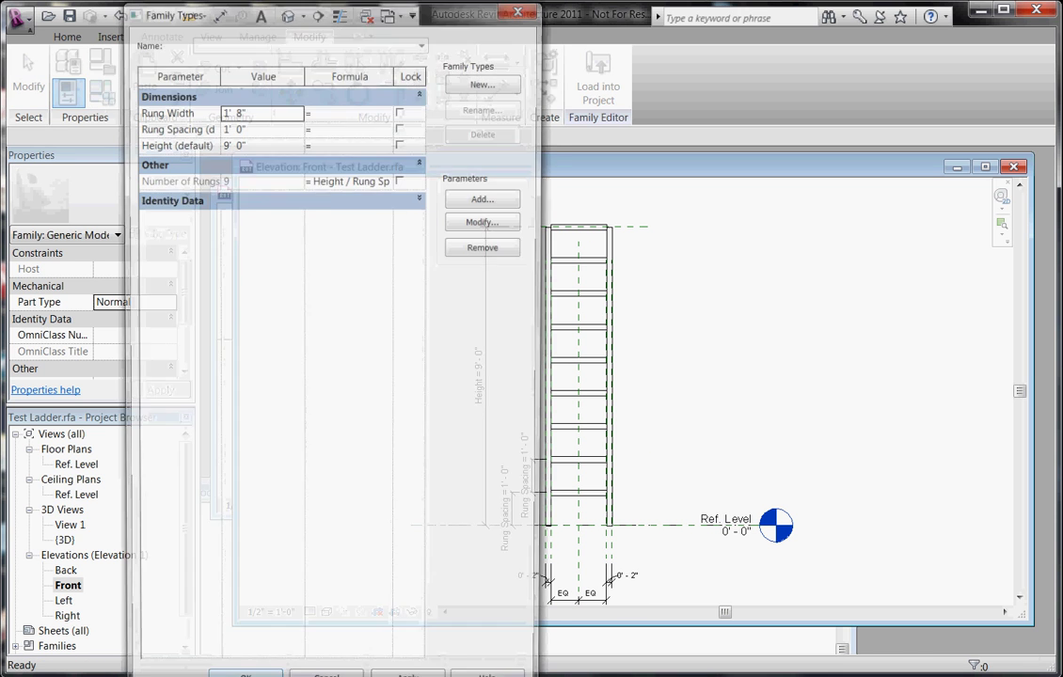
pyautogui.click(320, 179)
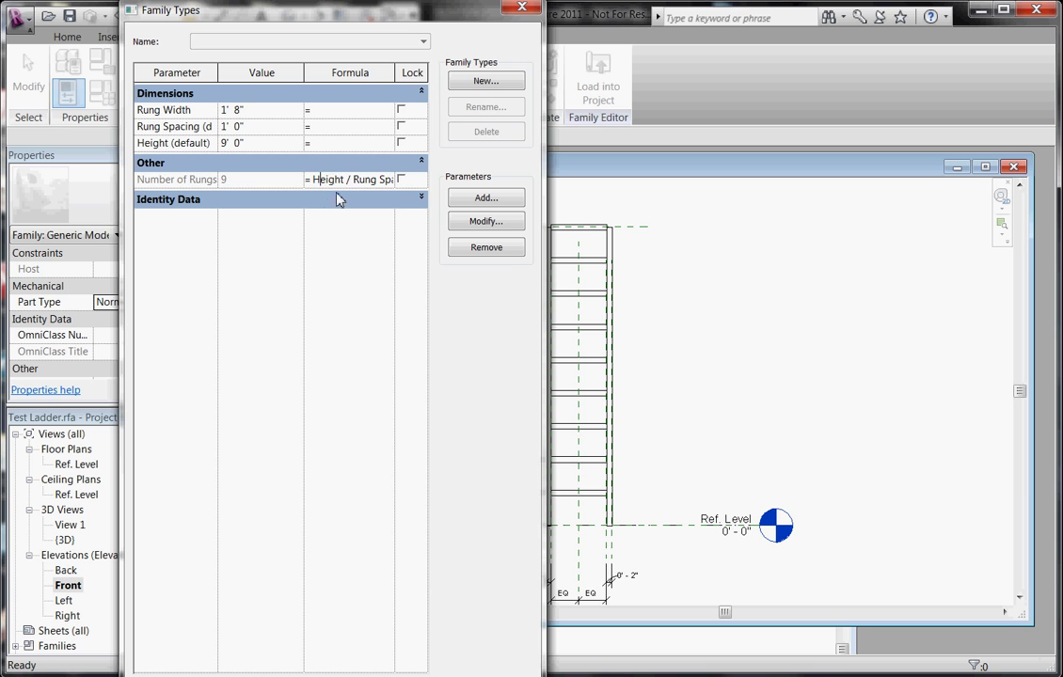
pyautogui.moveTo(548, 51); pyautogui.dragTo(737, 51)
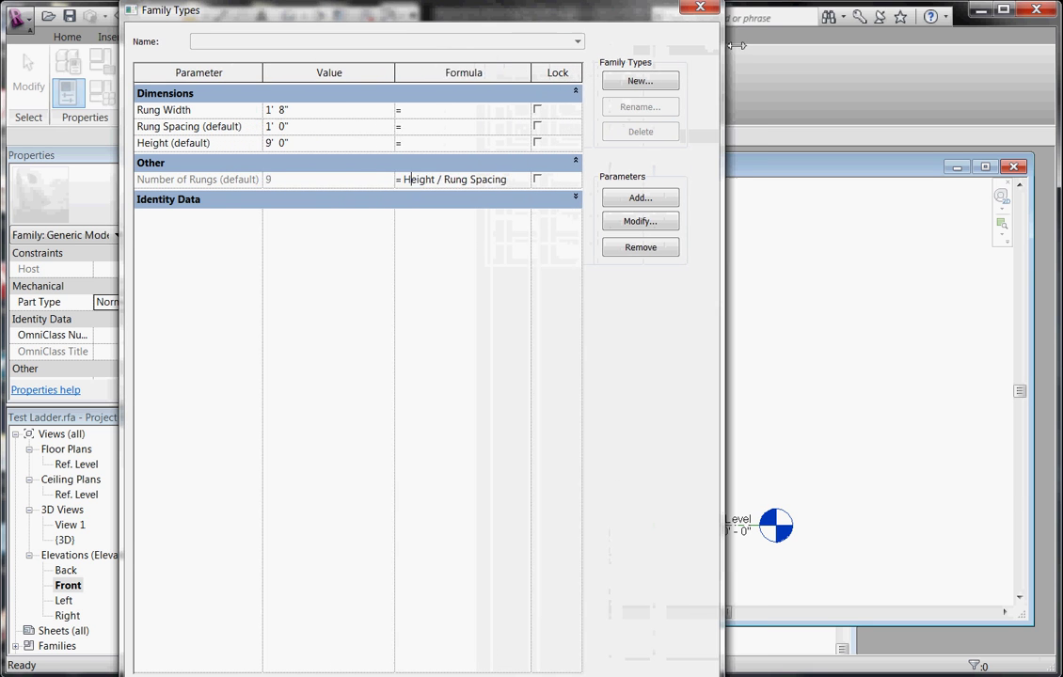
pyautogui.moveTo(412, 75); pyautogui.dragTo(317, 76)
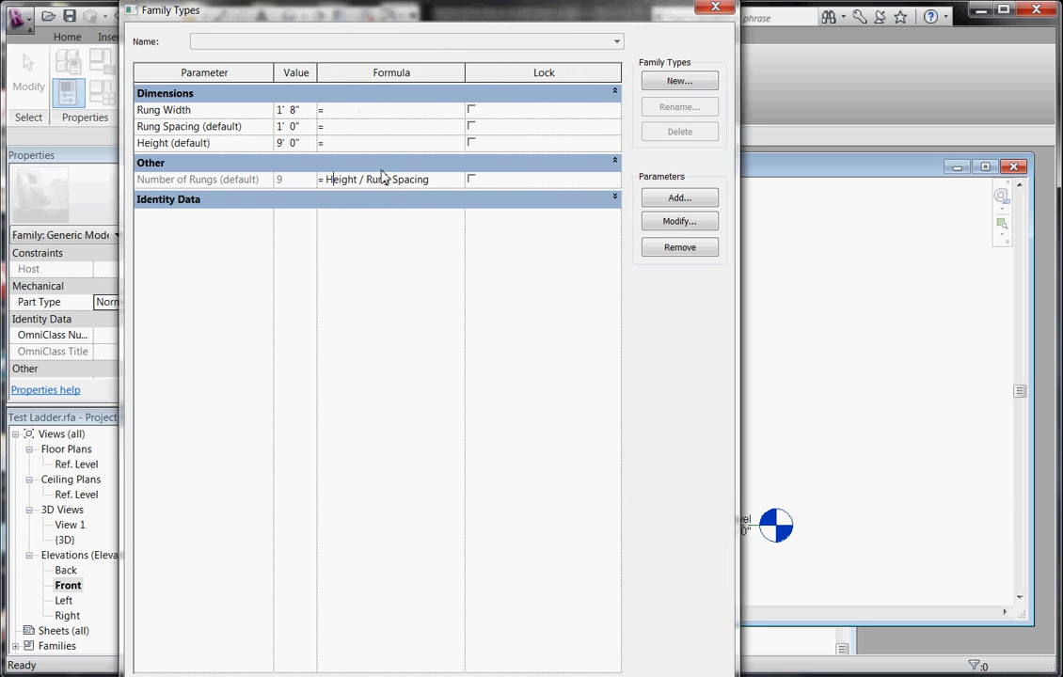
pyautogui.click(328, 180)
pyautogui.write('(')
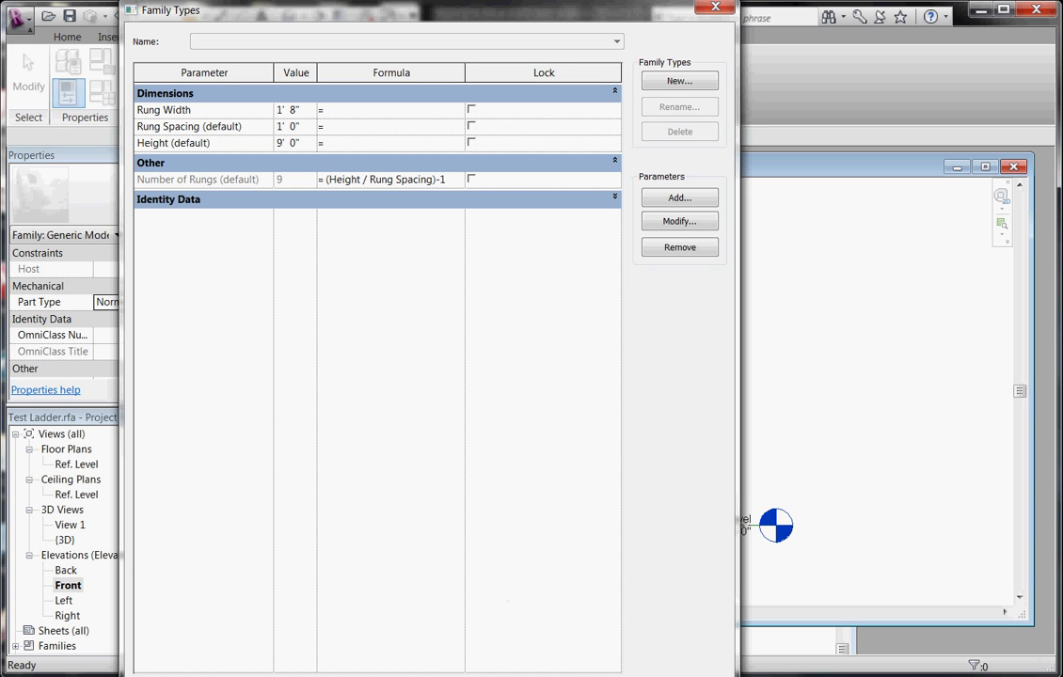
pyautogui.press('Return')
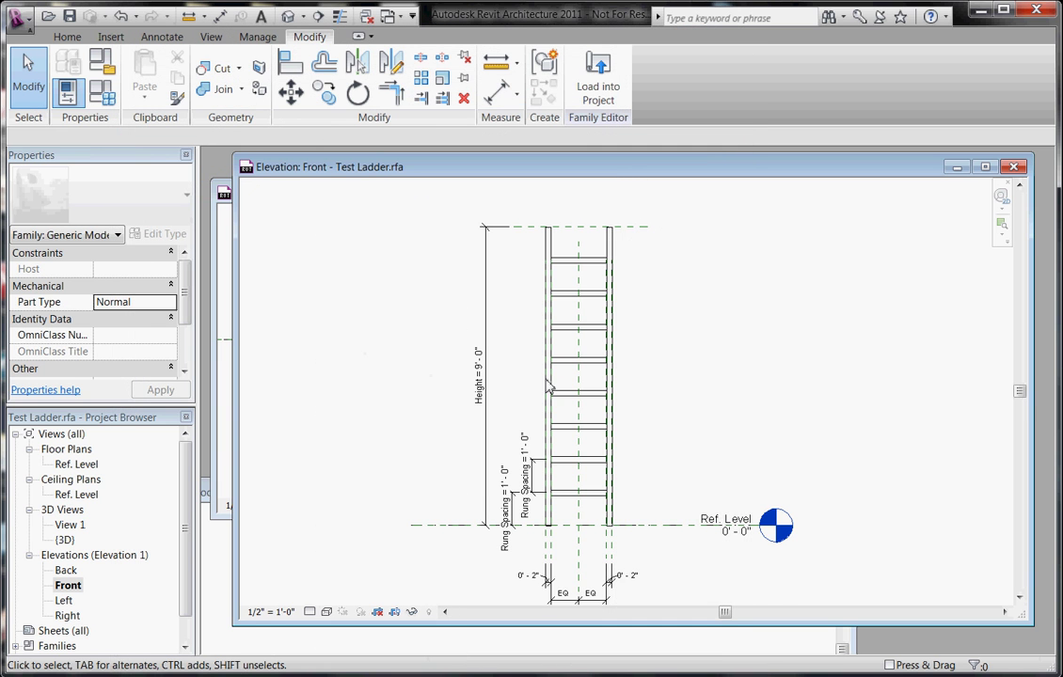
pyautogui.scroll(1, 576, 273)
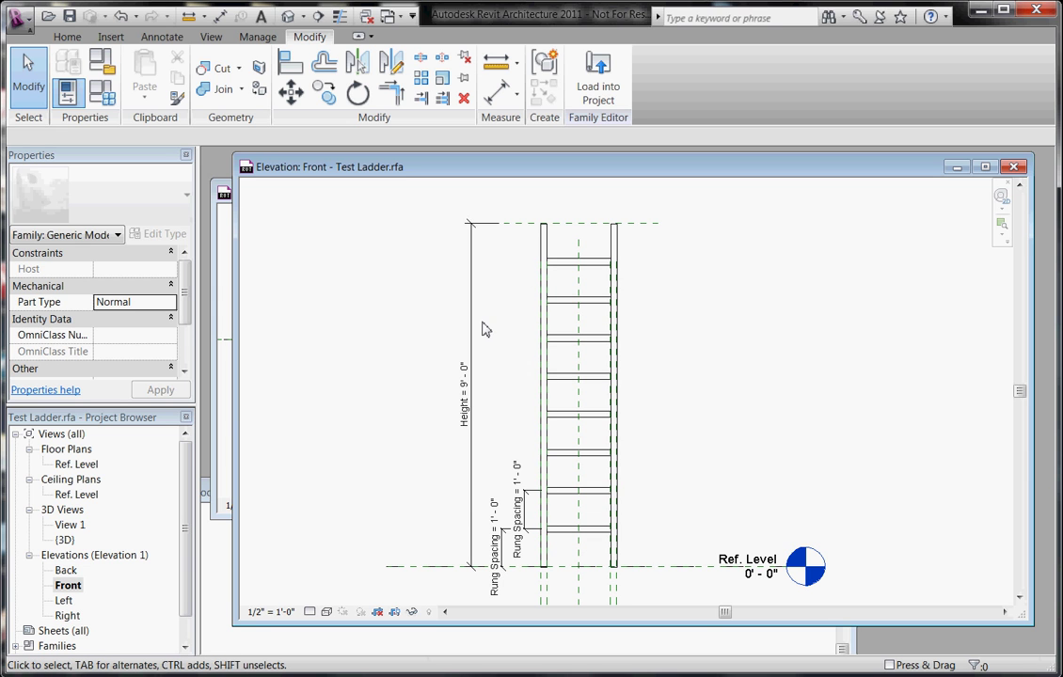
pyautogui.scroll(-1, 420, 502)
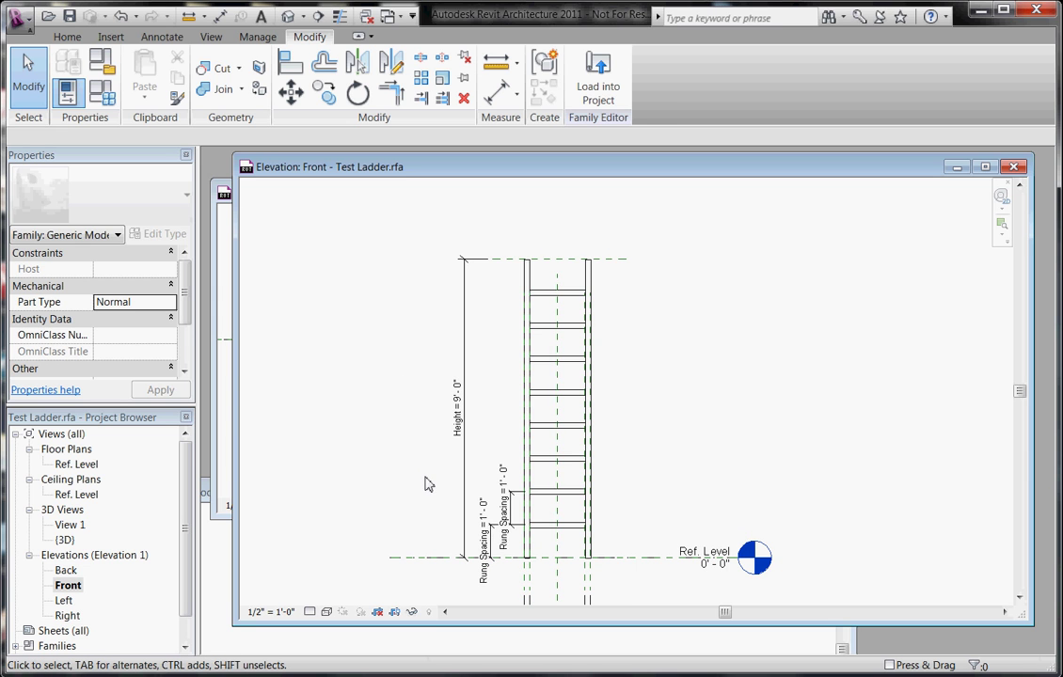
pyautogui.scroll(1, 425, 484)
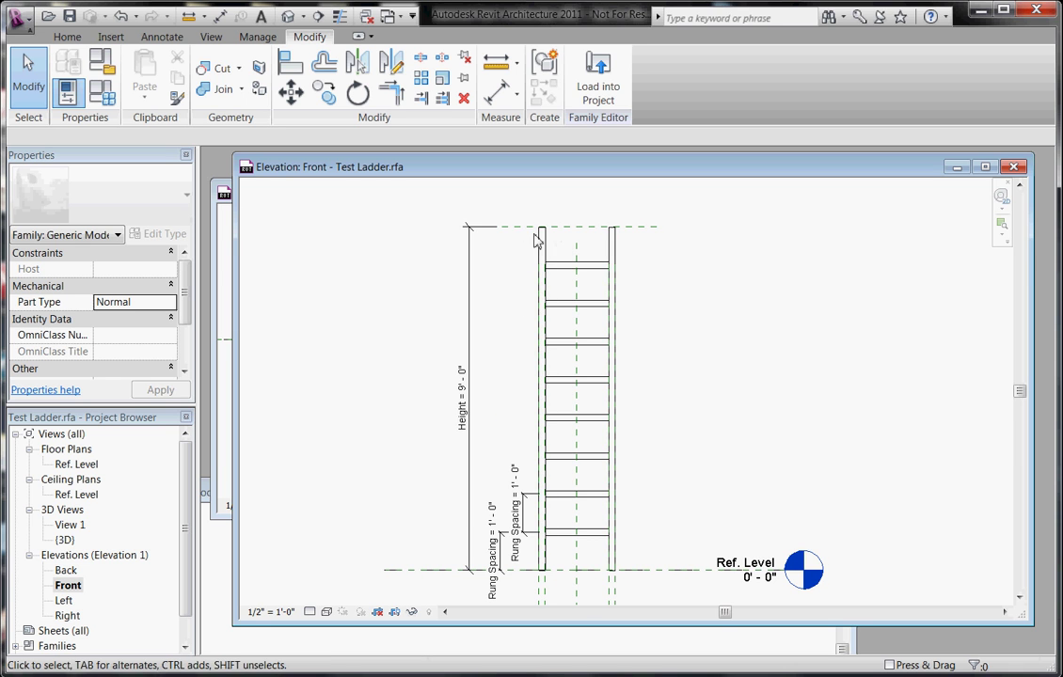
pyautogui.scroll(-2, 536, 241)
pyautogui.scroll(1, 540, 237)
pyautogui.scroll(-1, 527, 240)
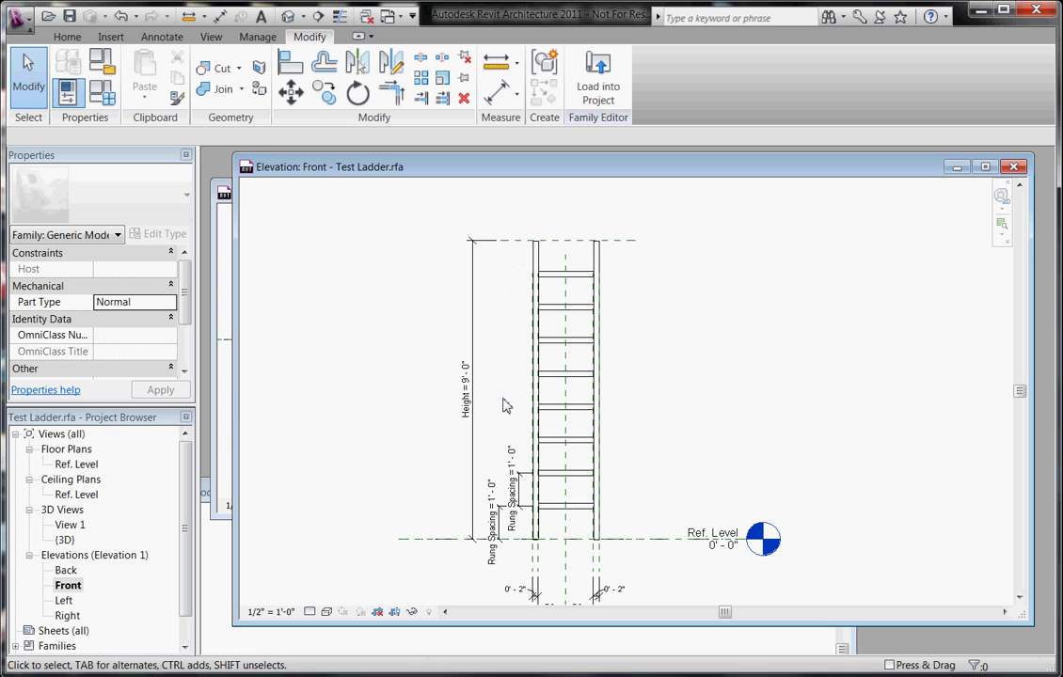
pyautogui.click(471, 375)
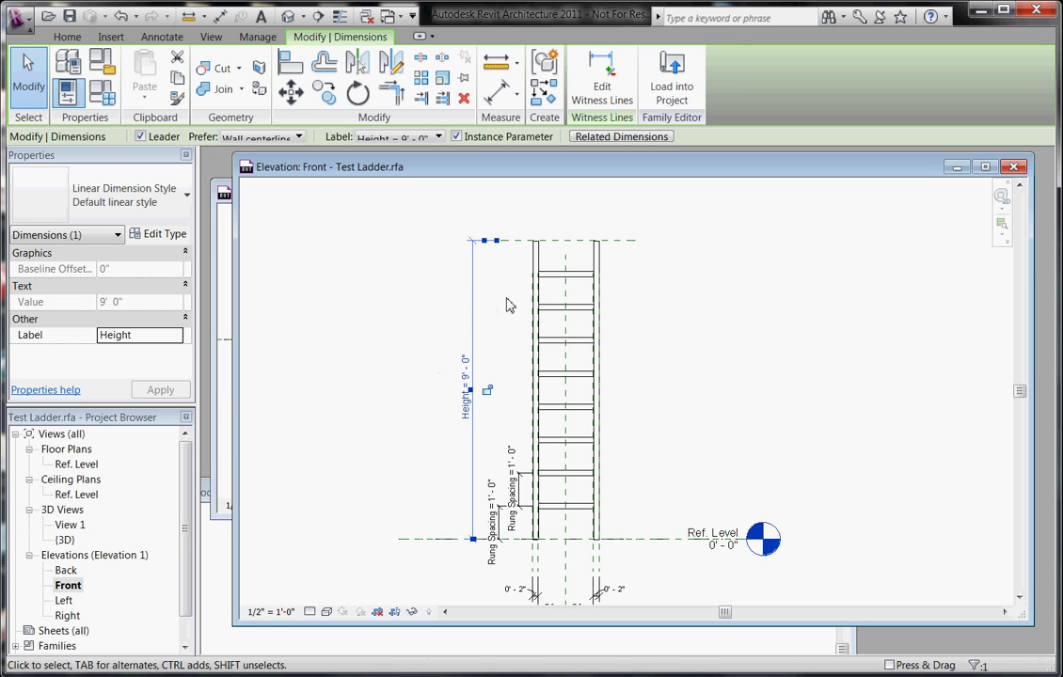
# - Set the Top reference plane's Is Reference property to Strong Reference and apply it
pyautogui.click(521, 242)
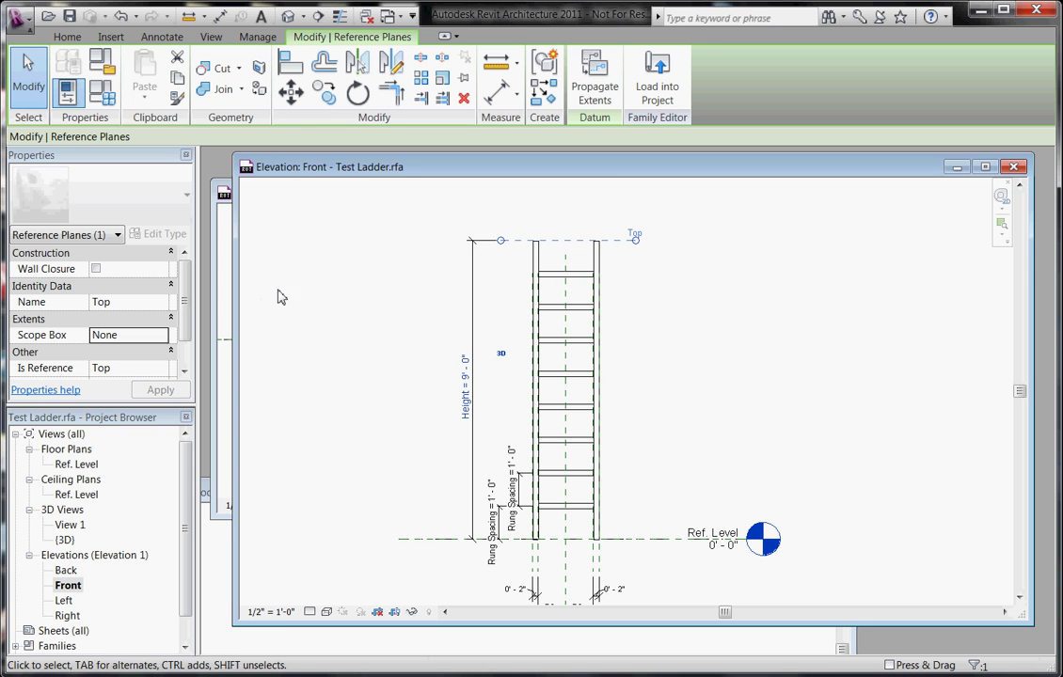
pyautogui.click(508, 273)
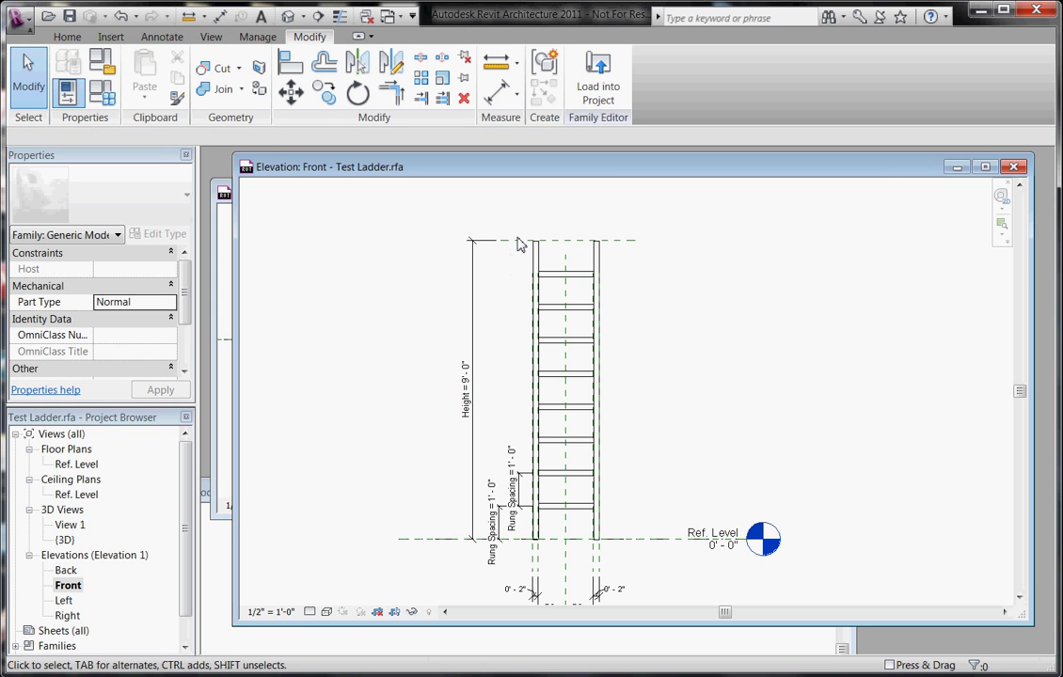
pyautogui.click(517, 241)
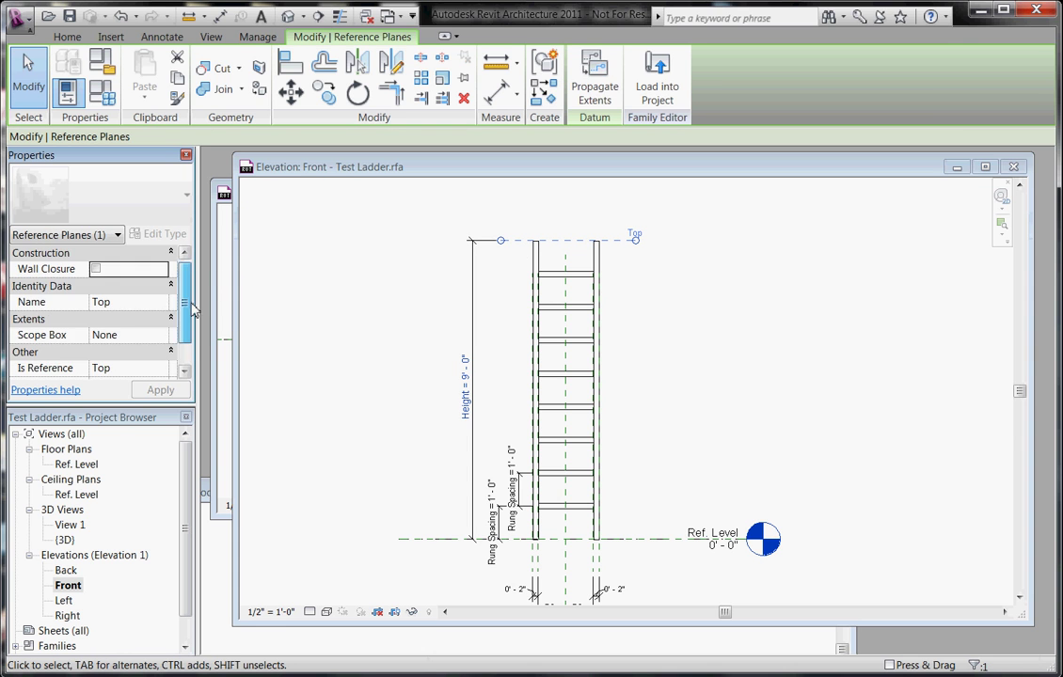
pyautogui.moveTo(184, 296); pyautogui.dragTo(185, 325)
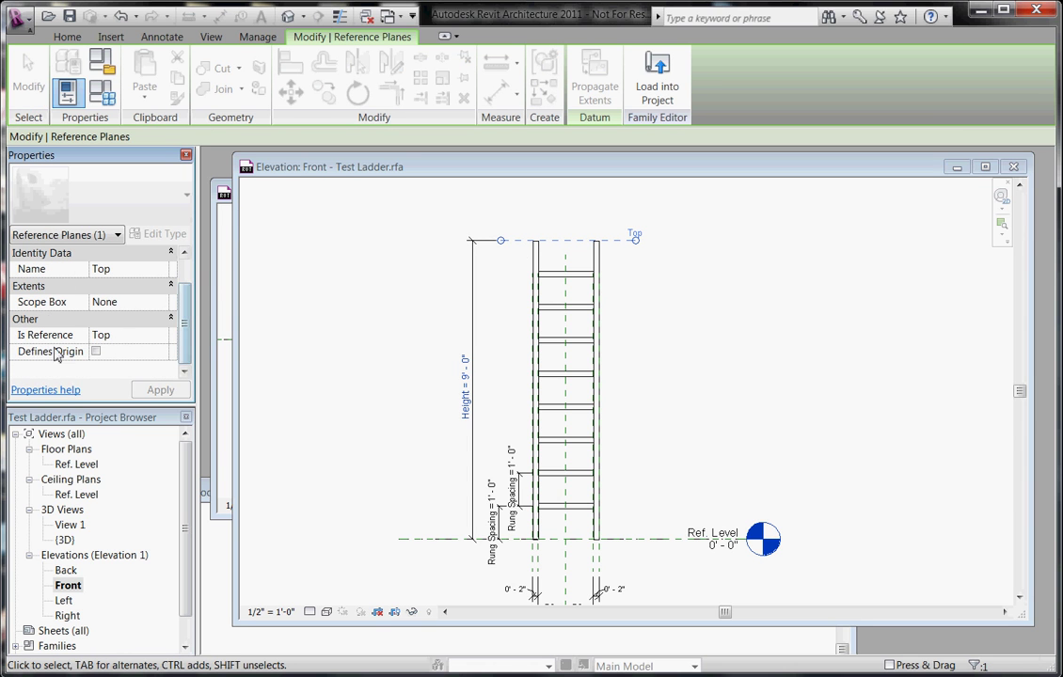
pyautogui.click(163, 338)
pyautogui.scroll(3, 185, 357)
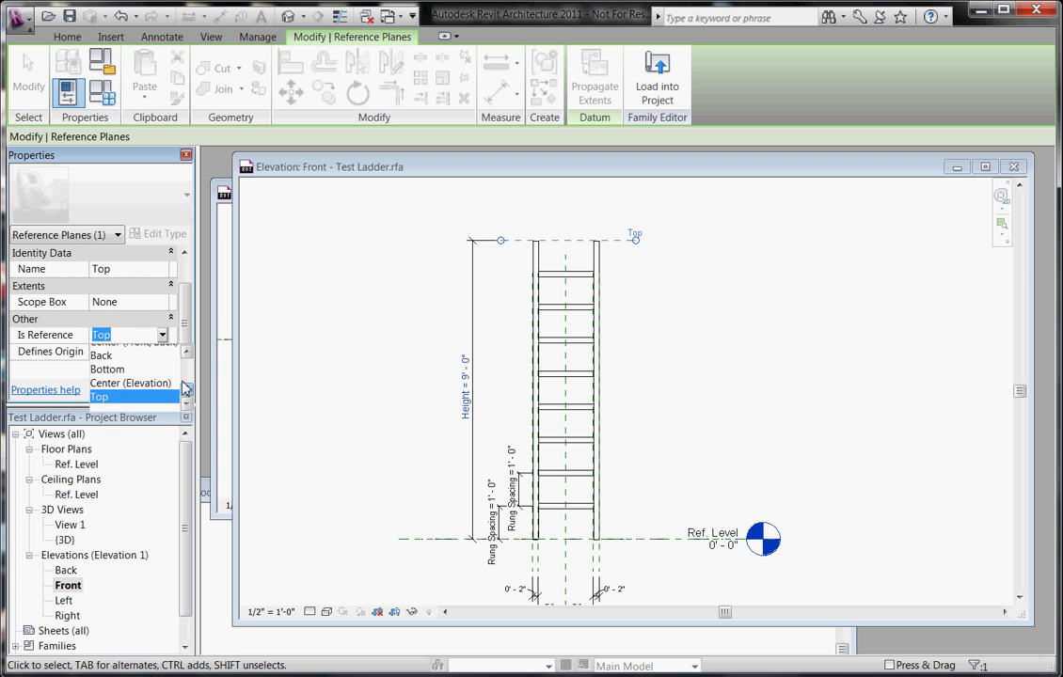
pyautogui.click(147, 367)
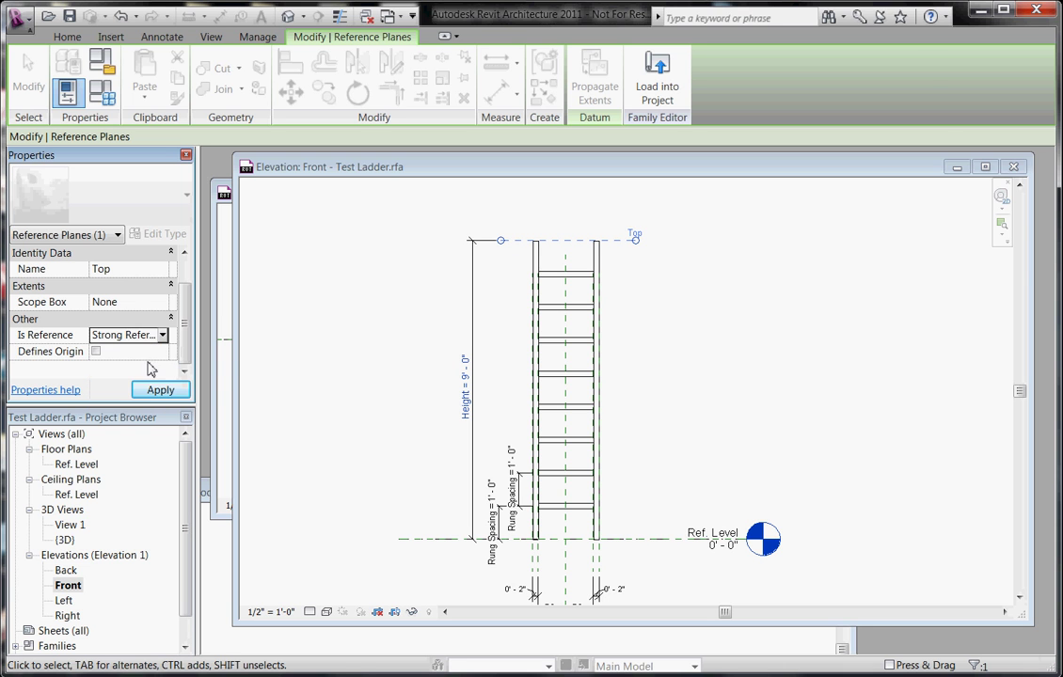
pyautogui.click(179, 390)
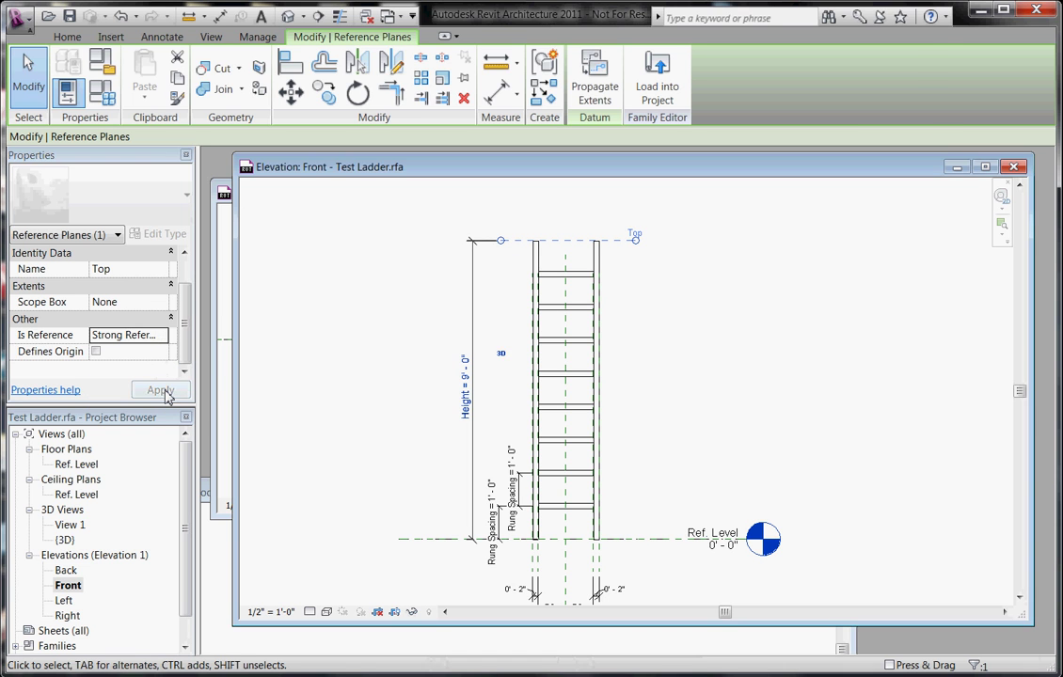
pyautogui.click(372, 374)
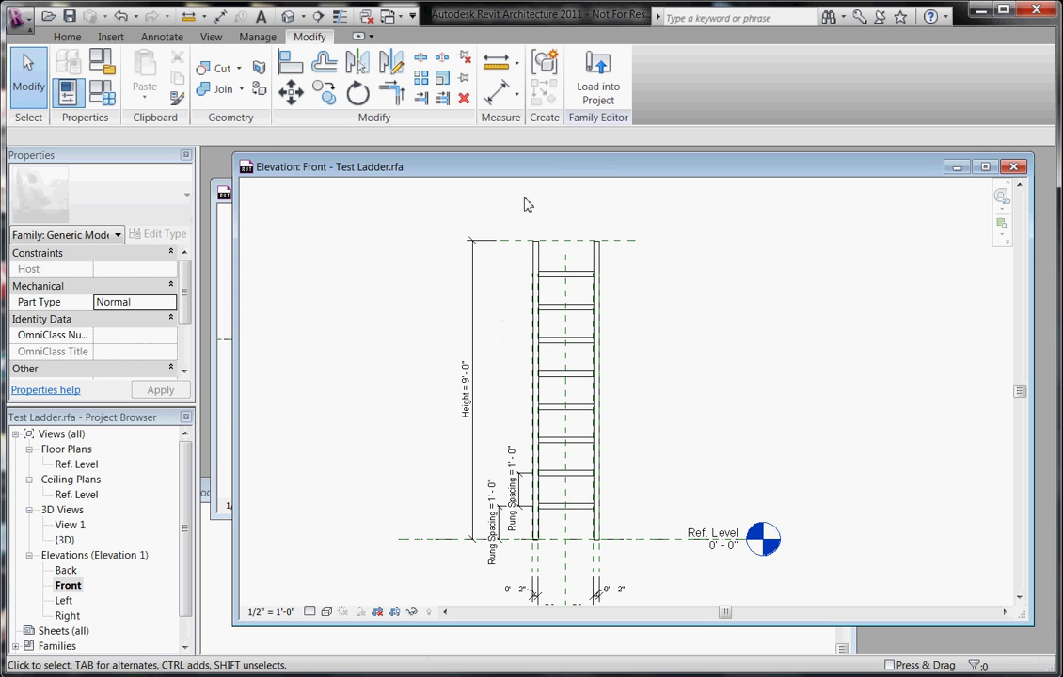
# - Load the ladder family into Project2 and place one ladder on the first floor
pyautogui.click(599, 73)
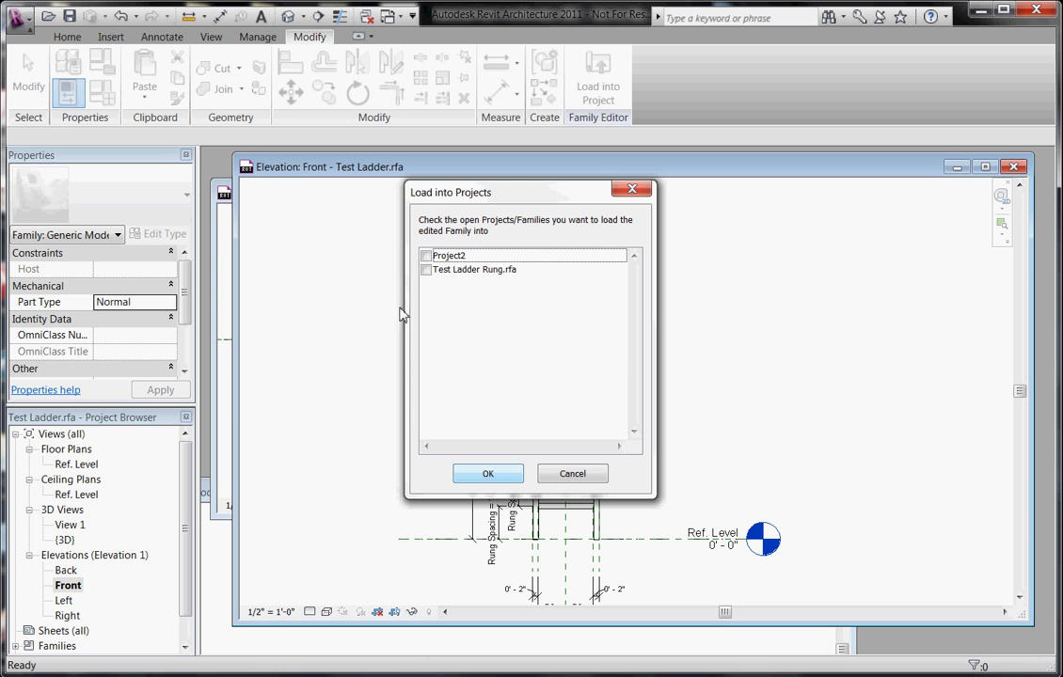
pyautogui.click(427, 255)
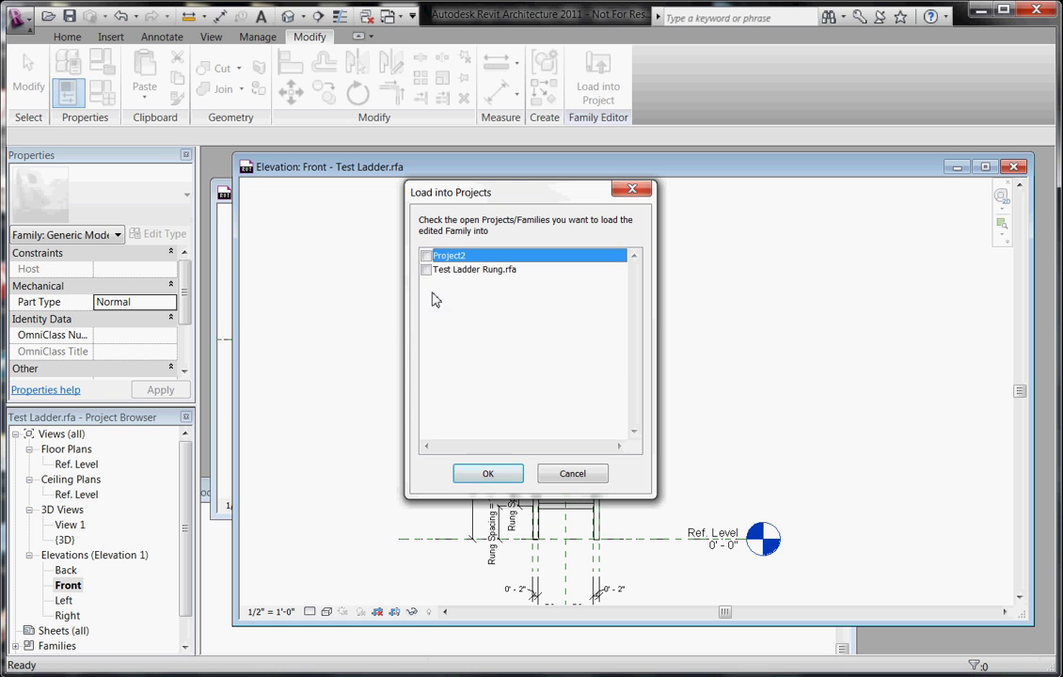
pyautogui.click(483, 473)
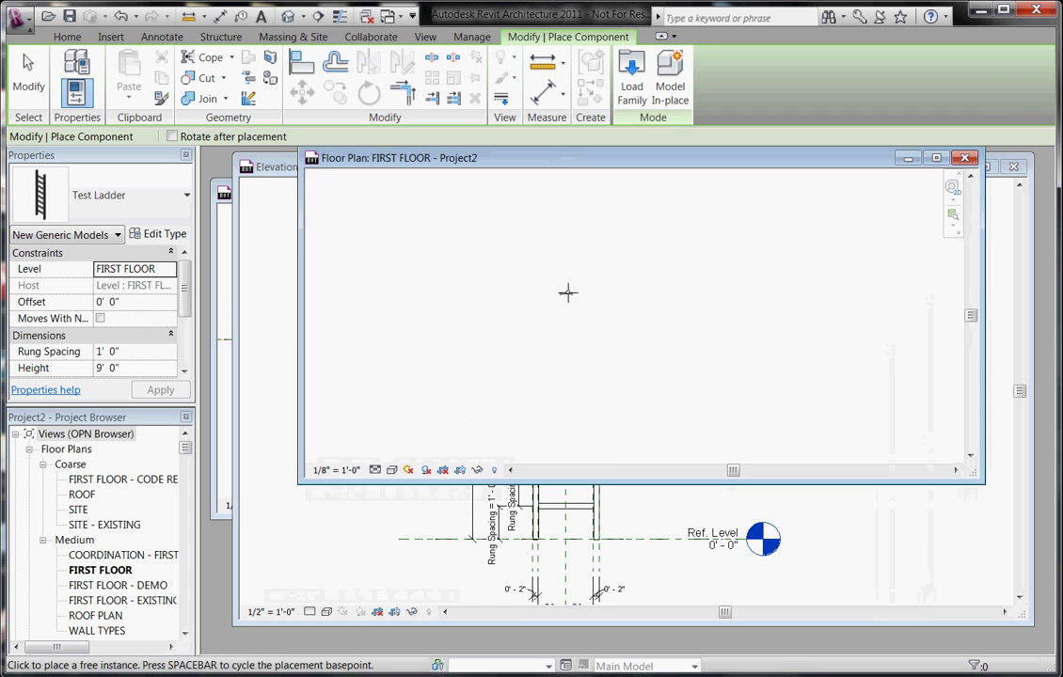
pyautogui.click(622, 419)
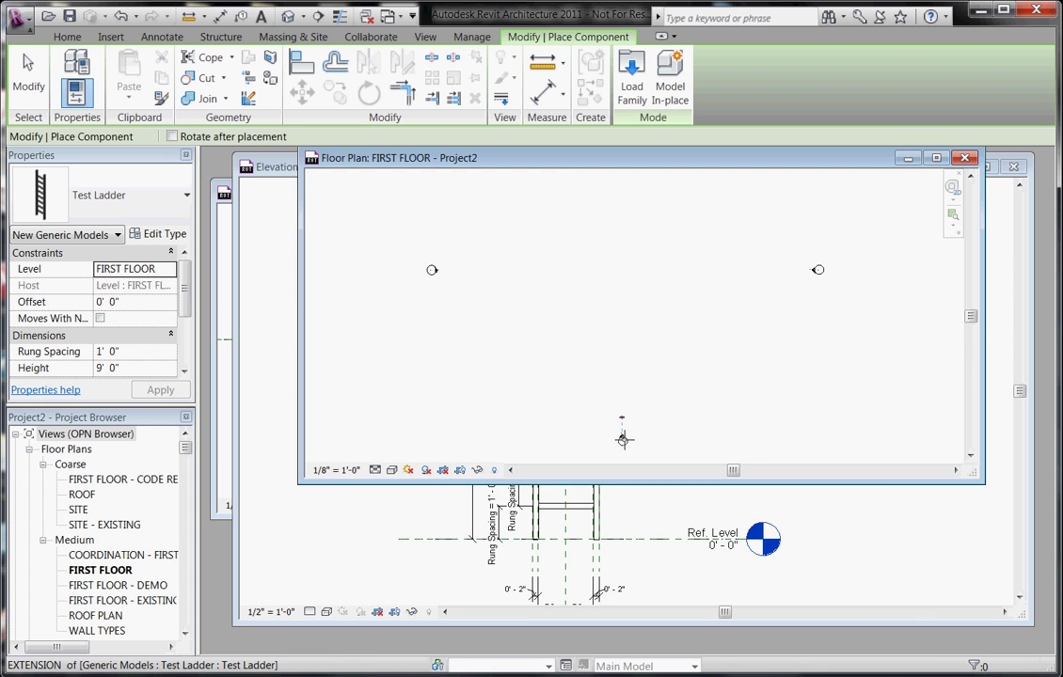
pyautogui.press('Escape')
pyautogui.press('Escape')
# - In the South elevation, stretch the ladder to 11'-8 19/256" high
pyautogui.doubleClick(621, 439)
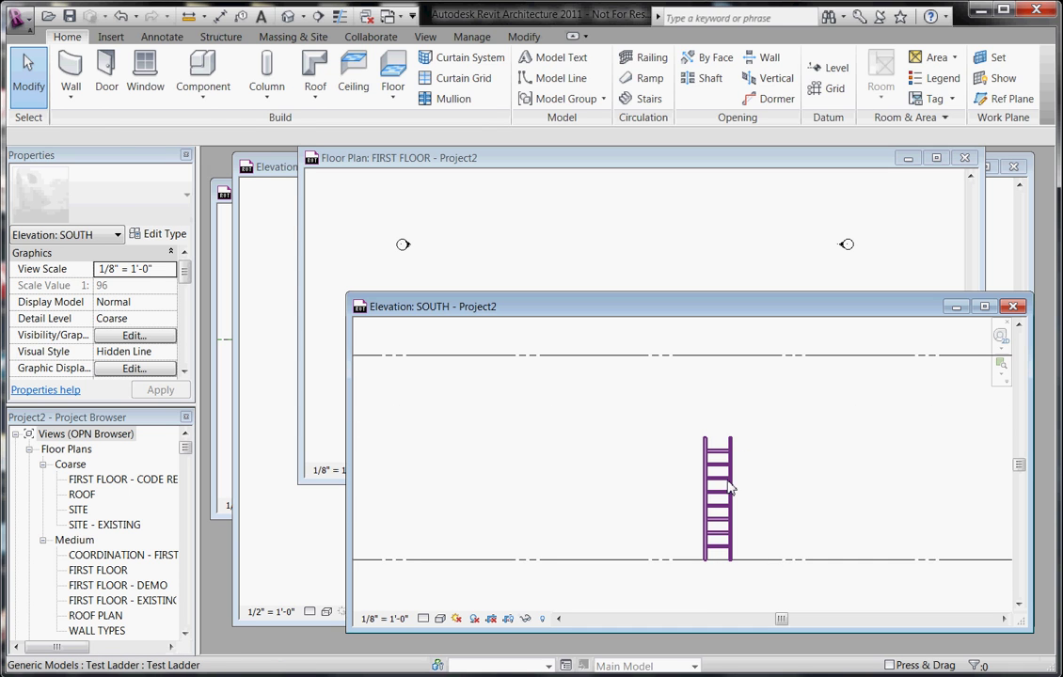
pyautogui.click(736, 484)
pyautogui.scroll(2, 735, 483)
pyautogui.moveTo(714, 420); pyautogui.dragTo(767, 433)
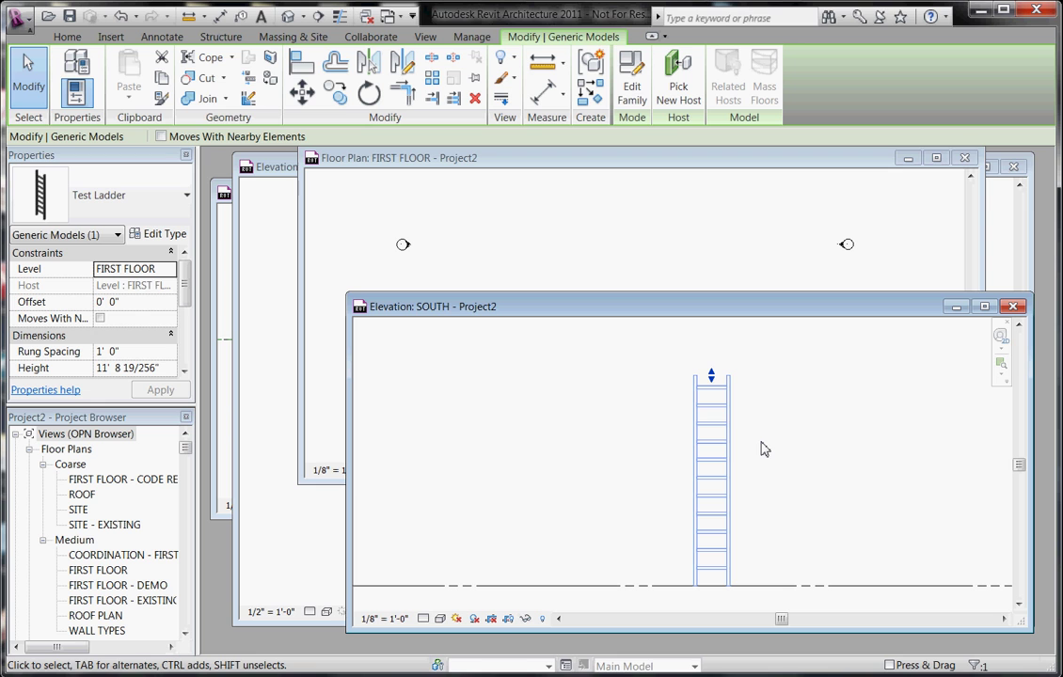